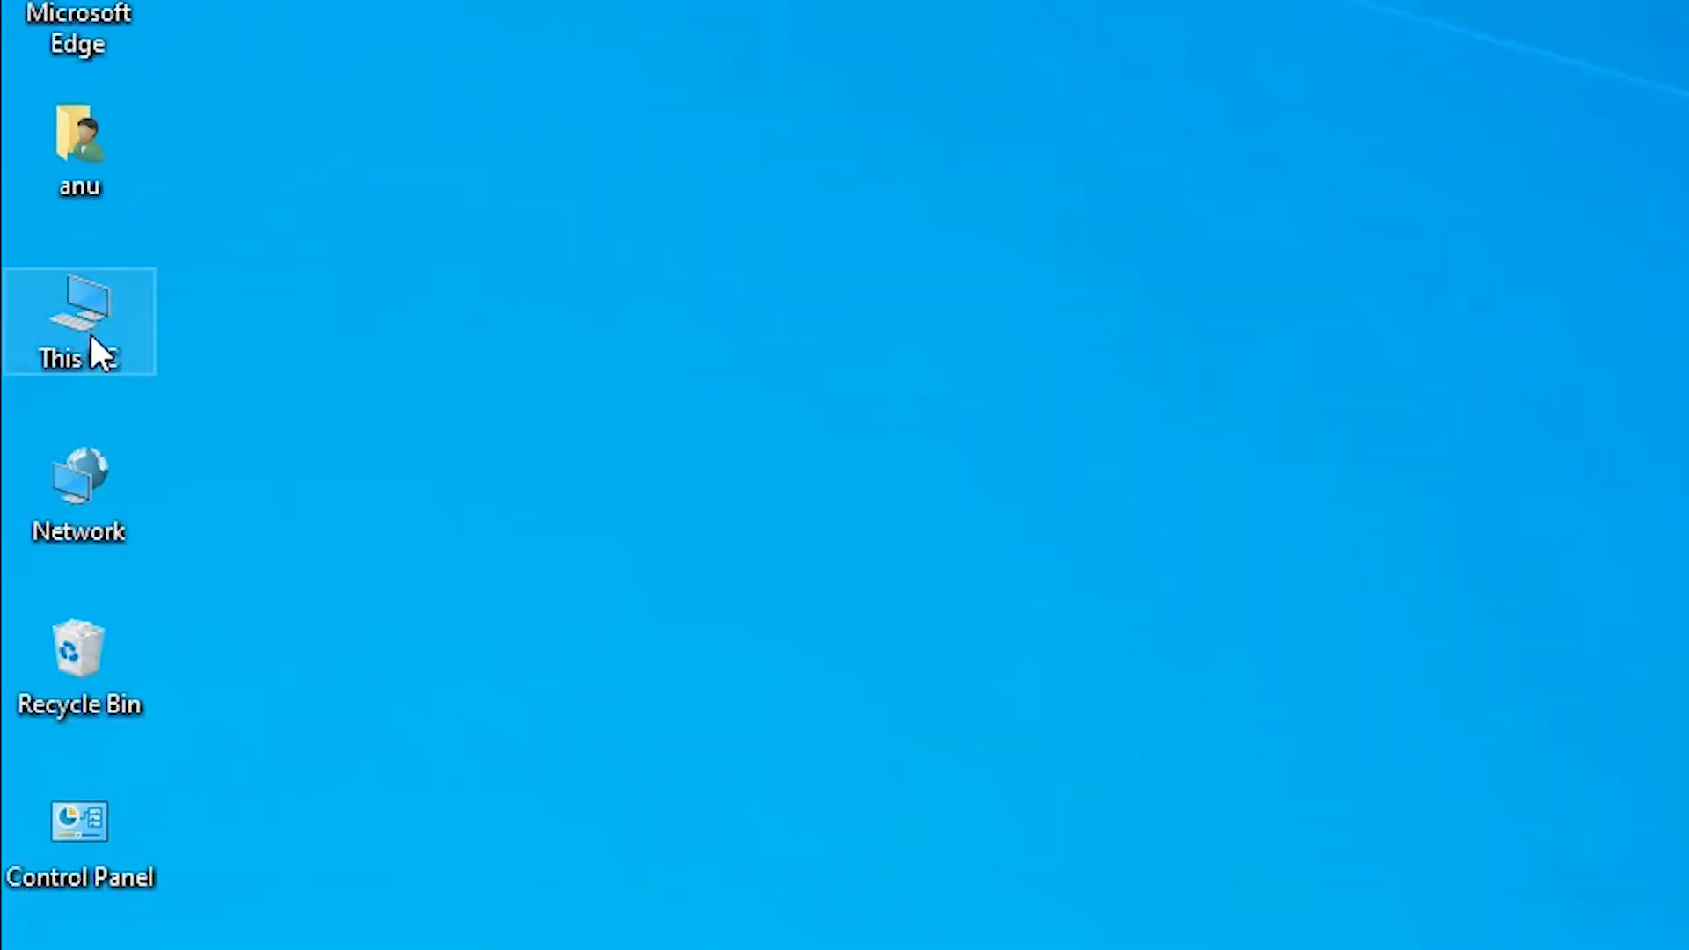
Open the system properties of This PC to check the Windows system type
right_click(89, 340)
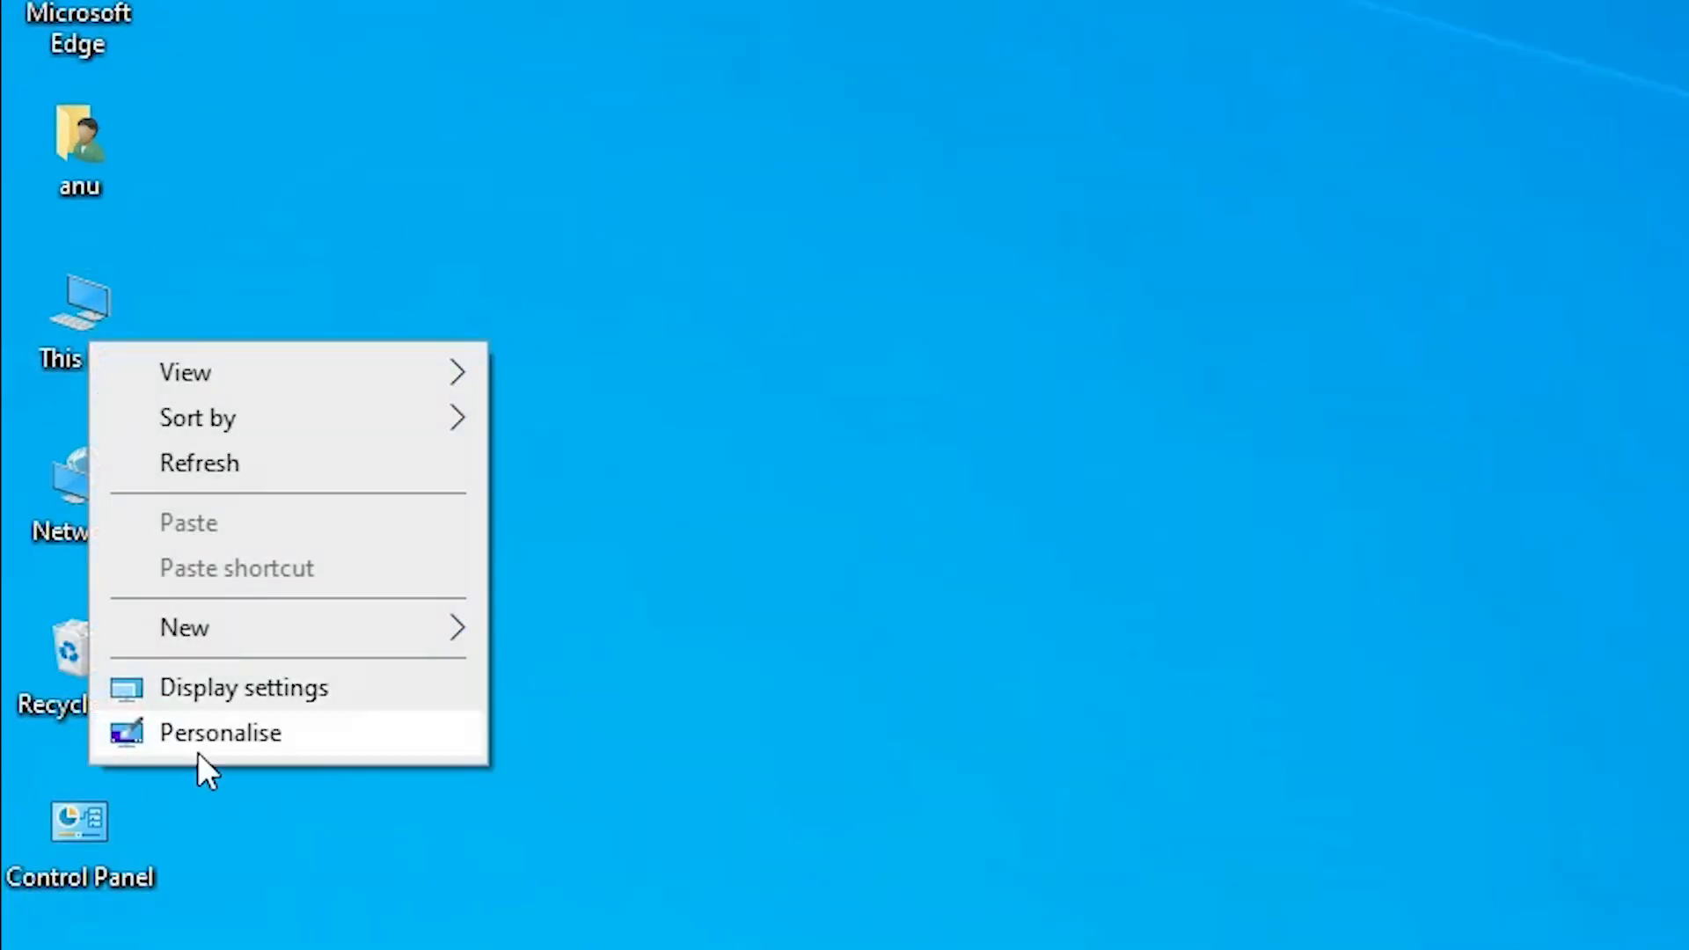
click(73, 315)
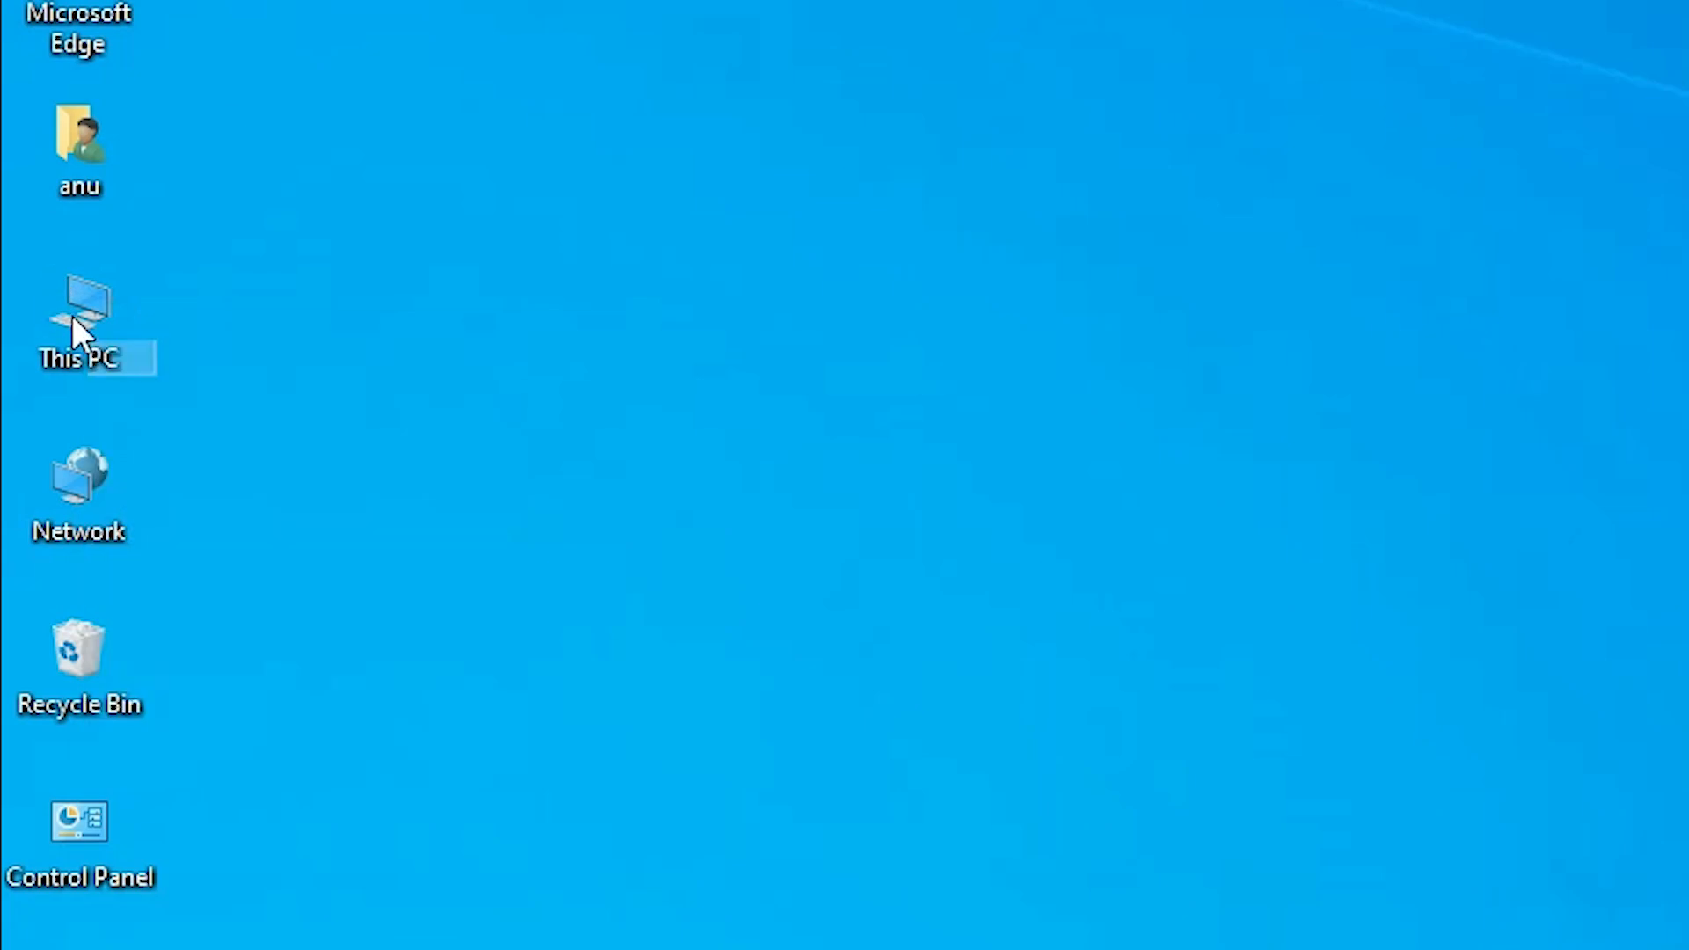
right_click(72, 315)
click(257, 788)
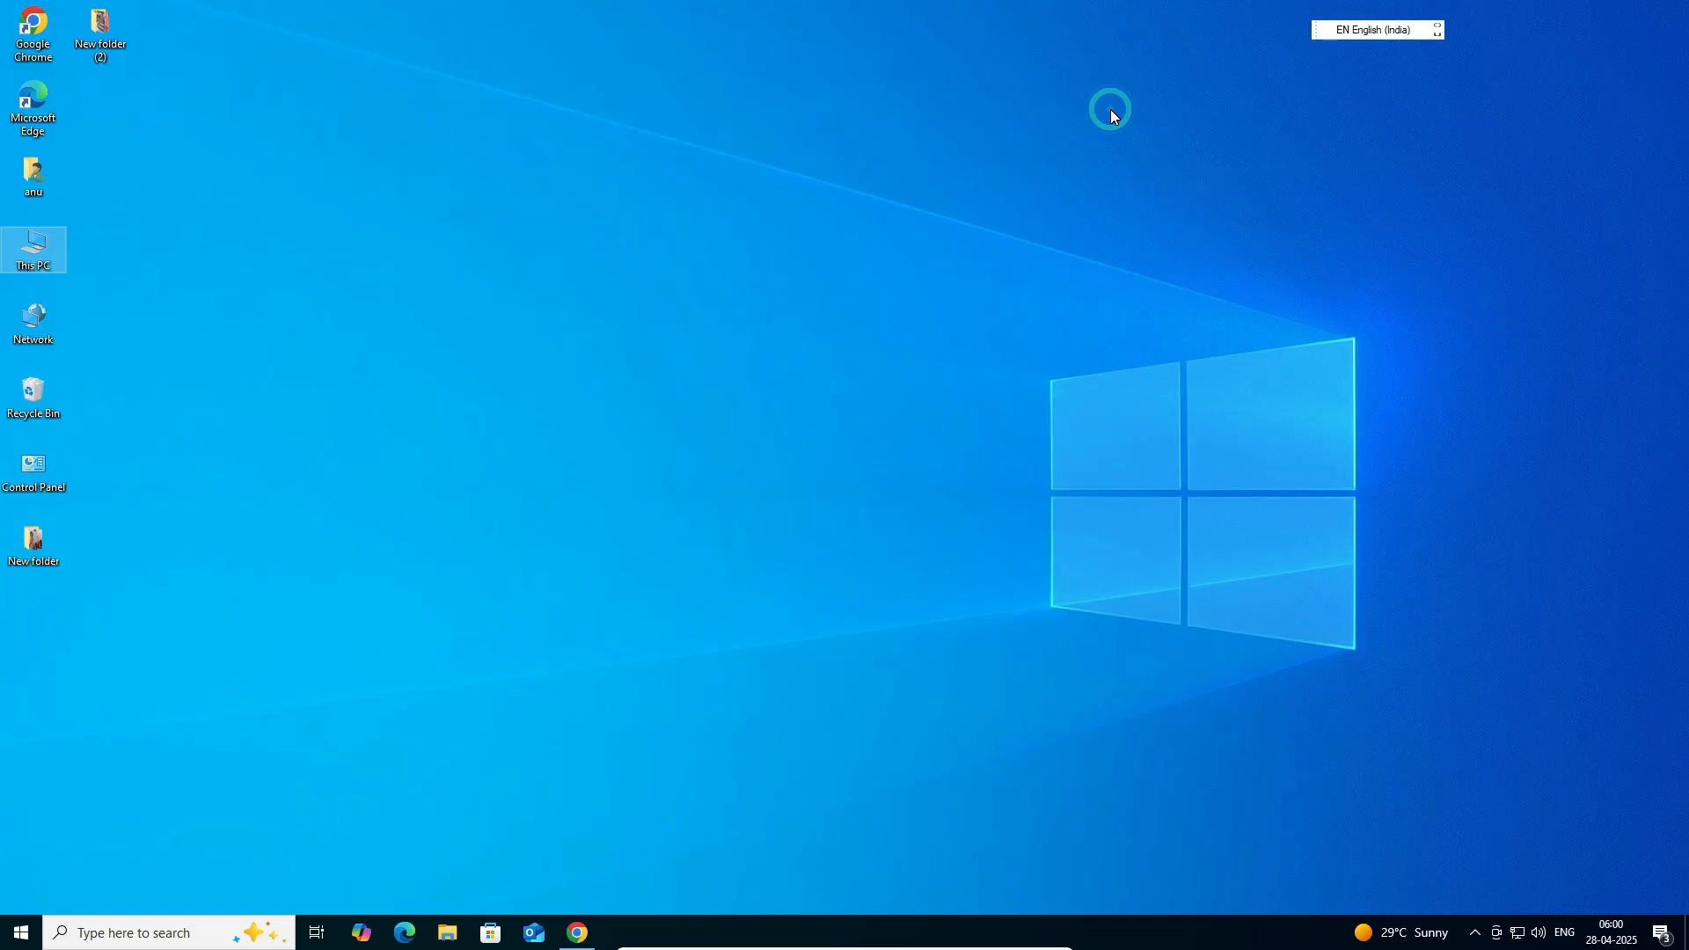
Switch to Chrome, open the first Epson M200 search result in a new tab and highlight the printer's model name
click(578, 935)
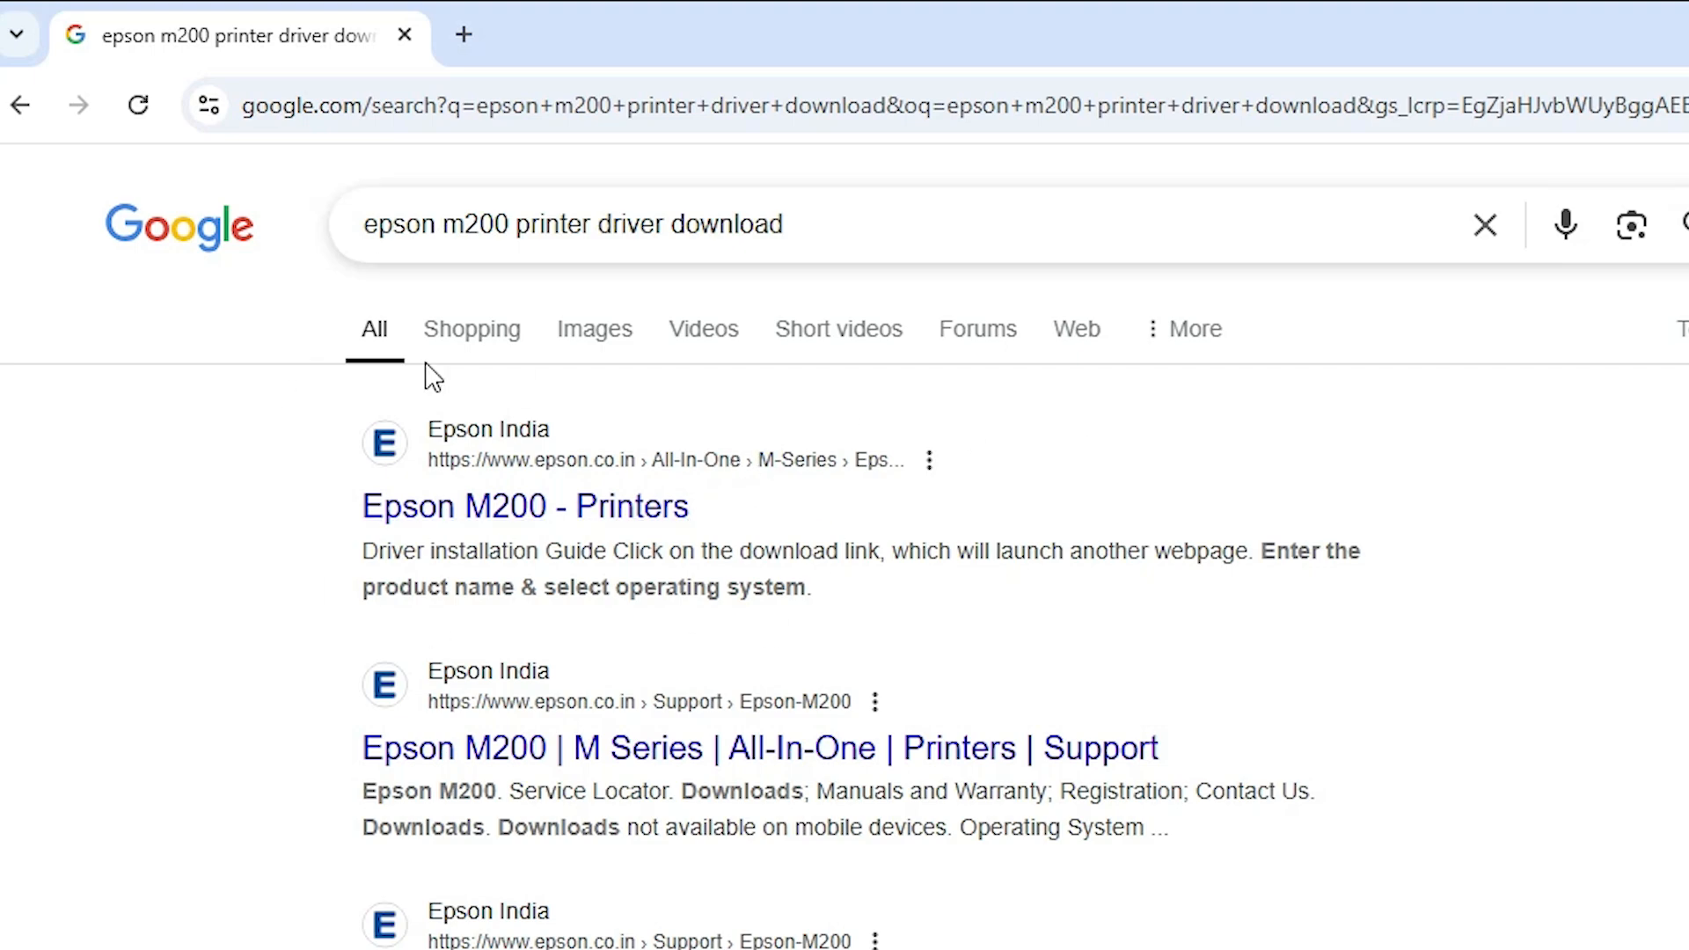
right_click(495, 499)
click(603, 528)
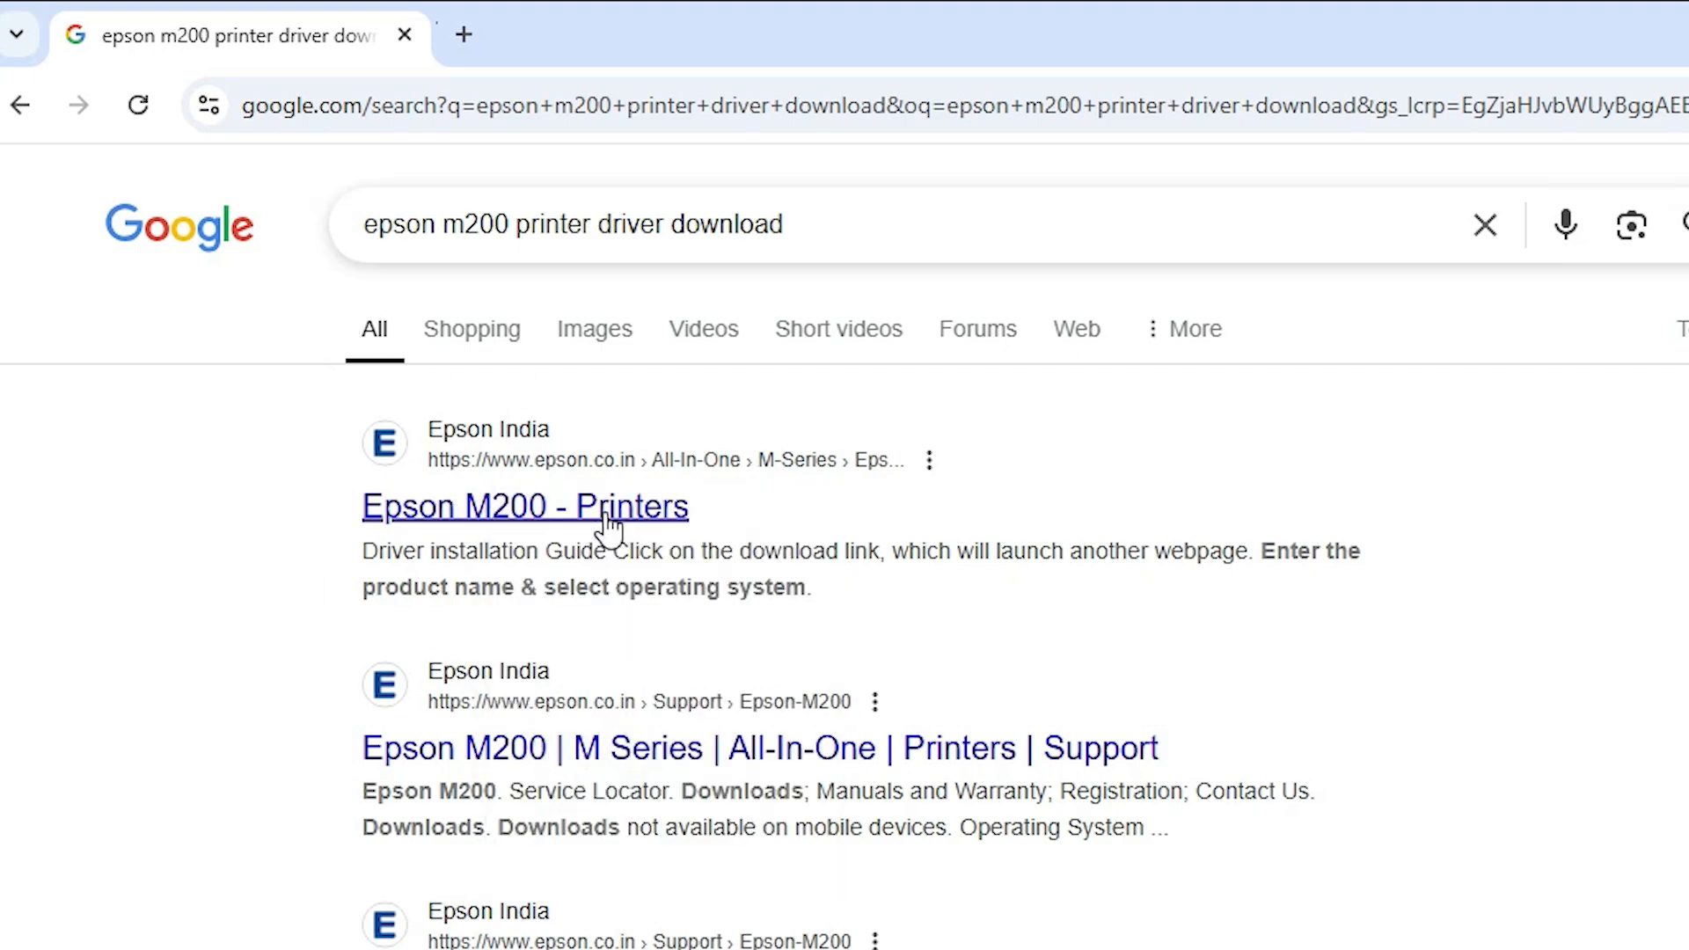
click(573, 7)
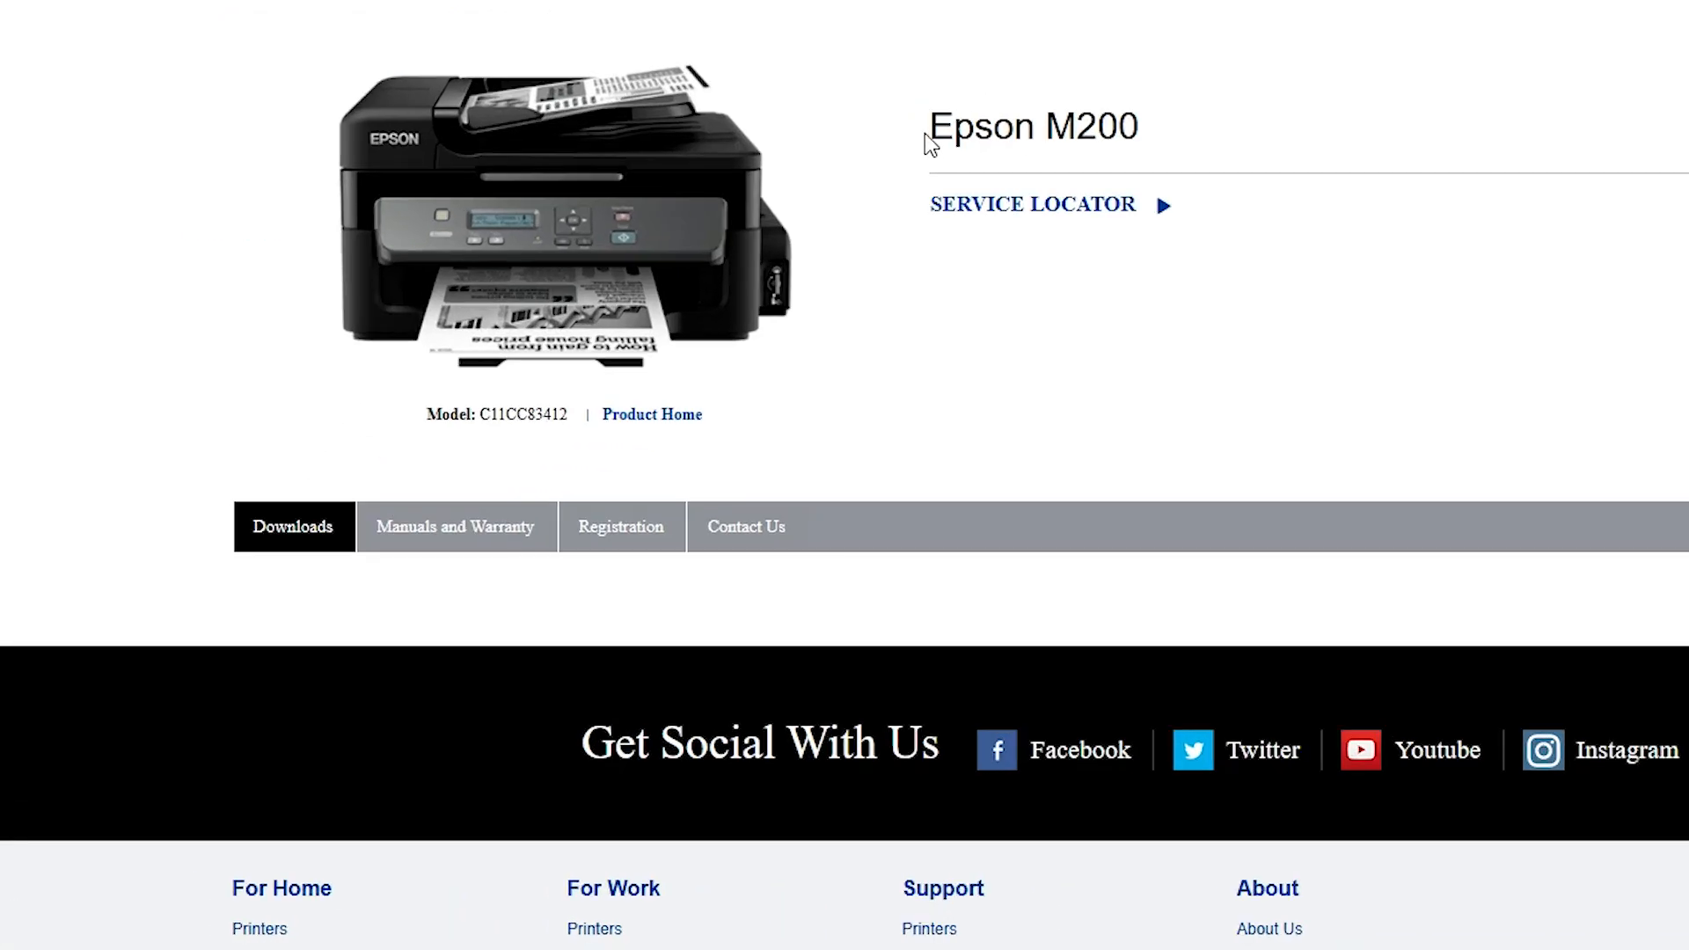
double_click(641, 343)
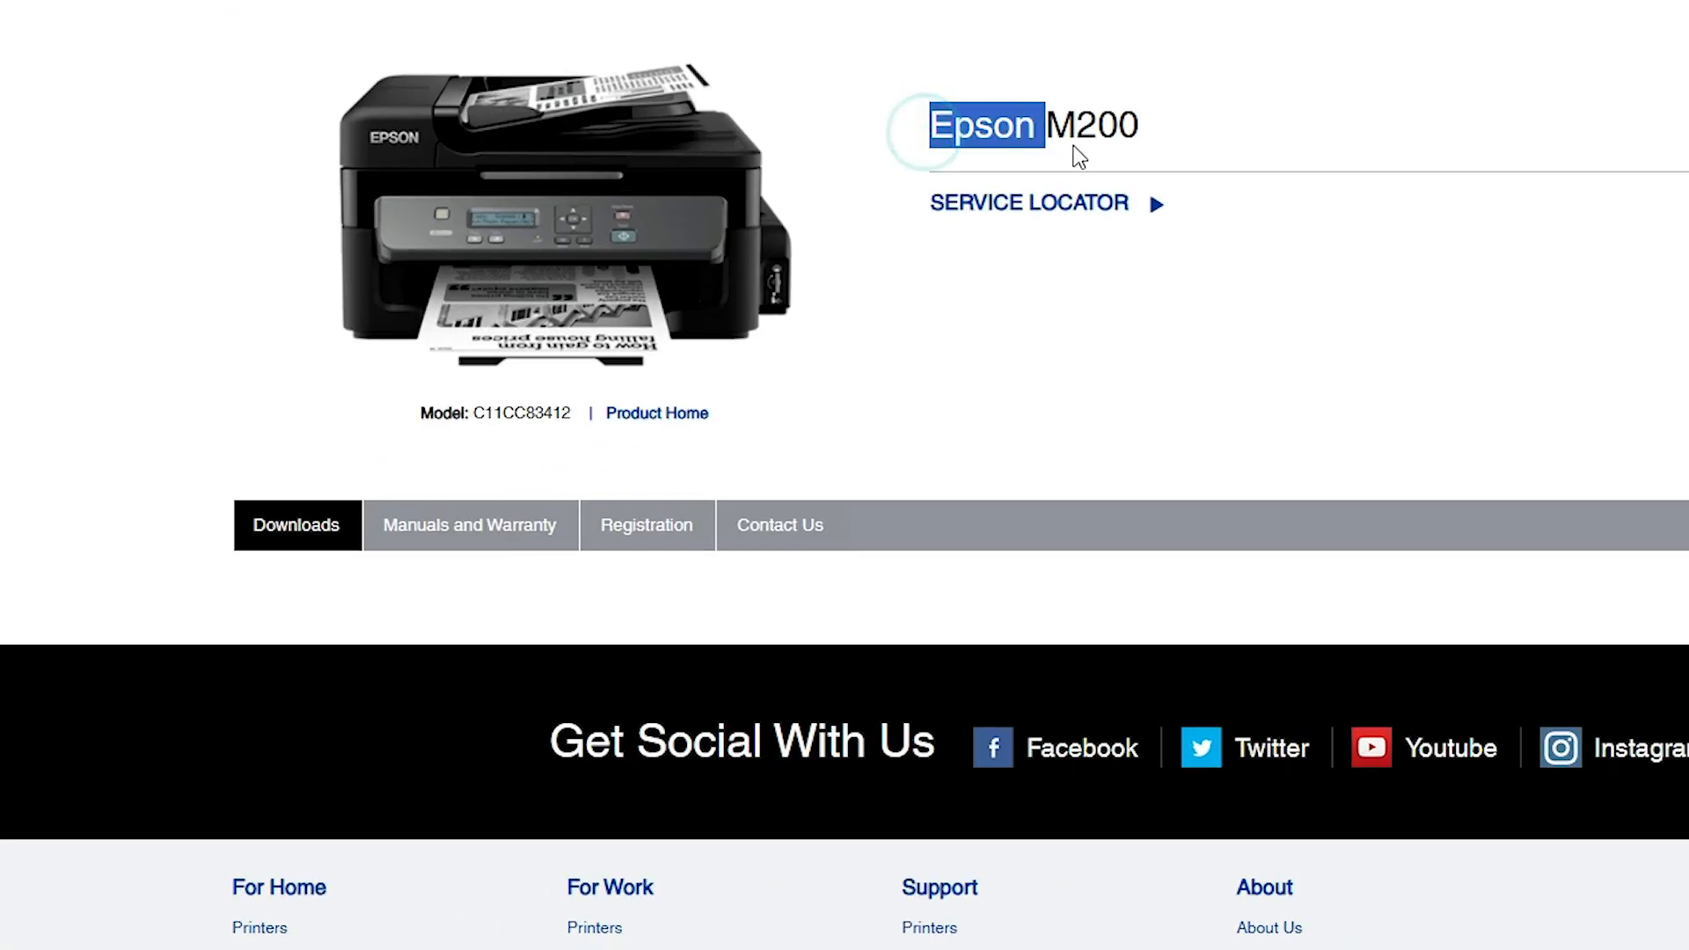
drag(1073, 147, 1136, 147)
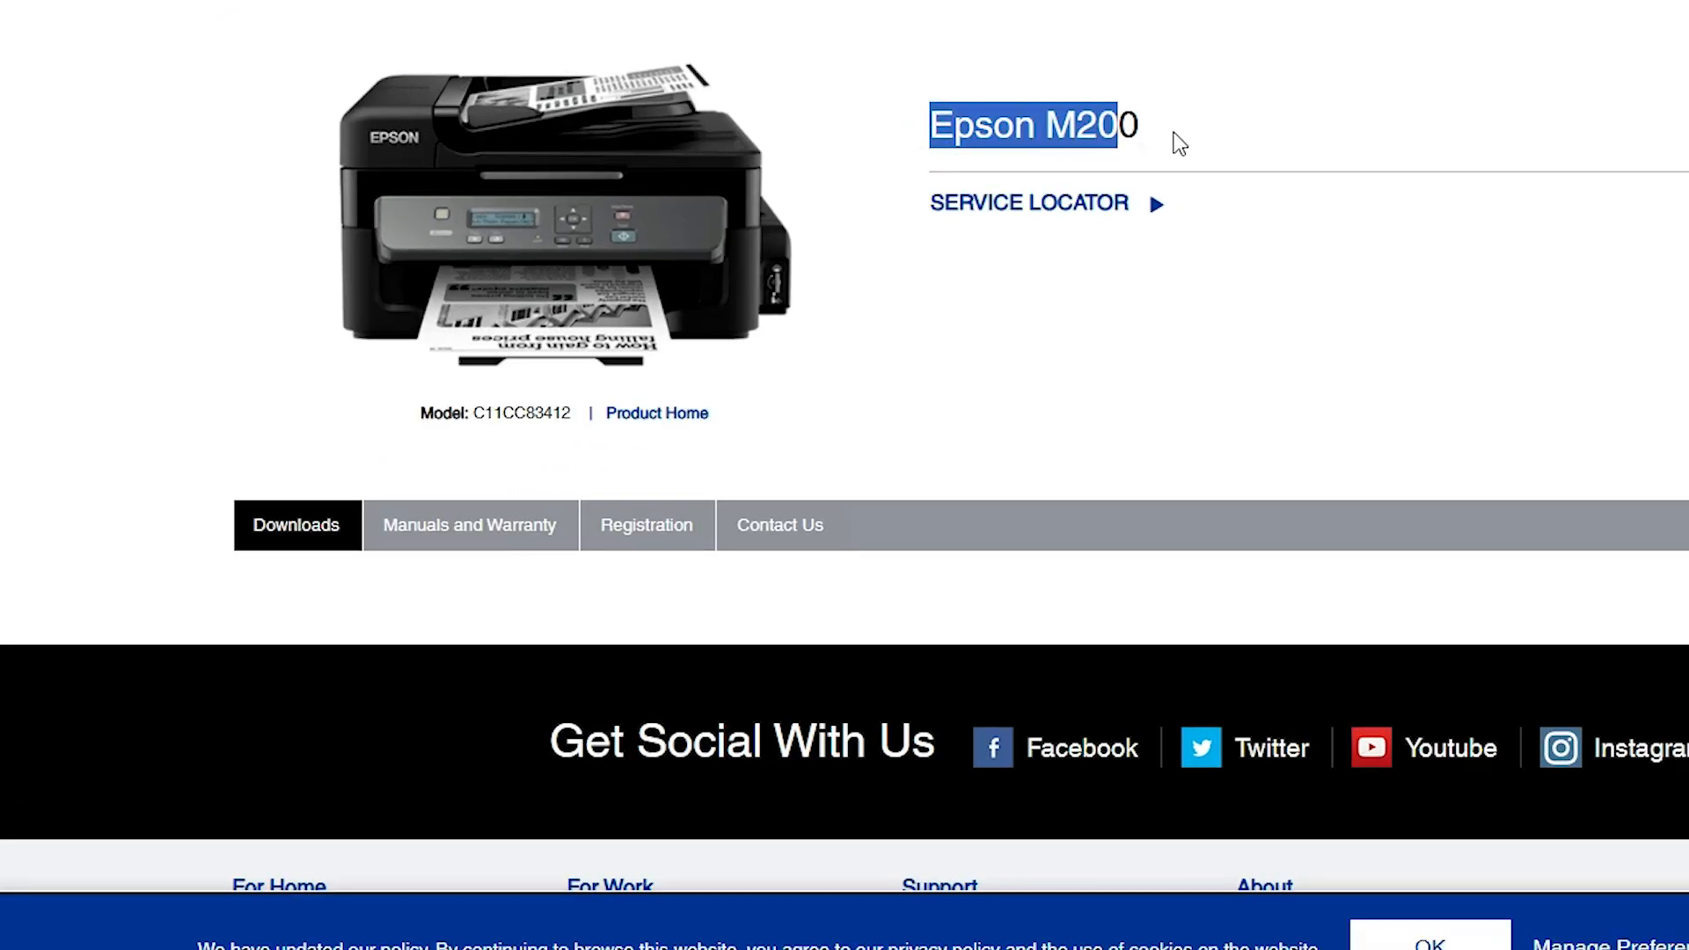
click(1156, 129)
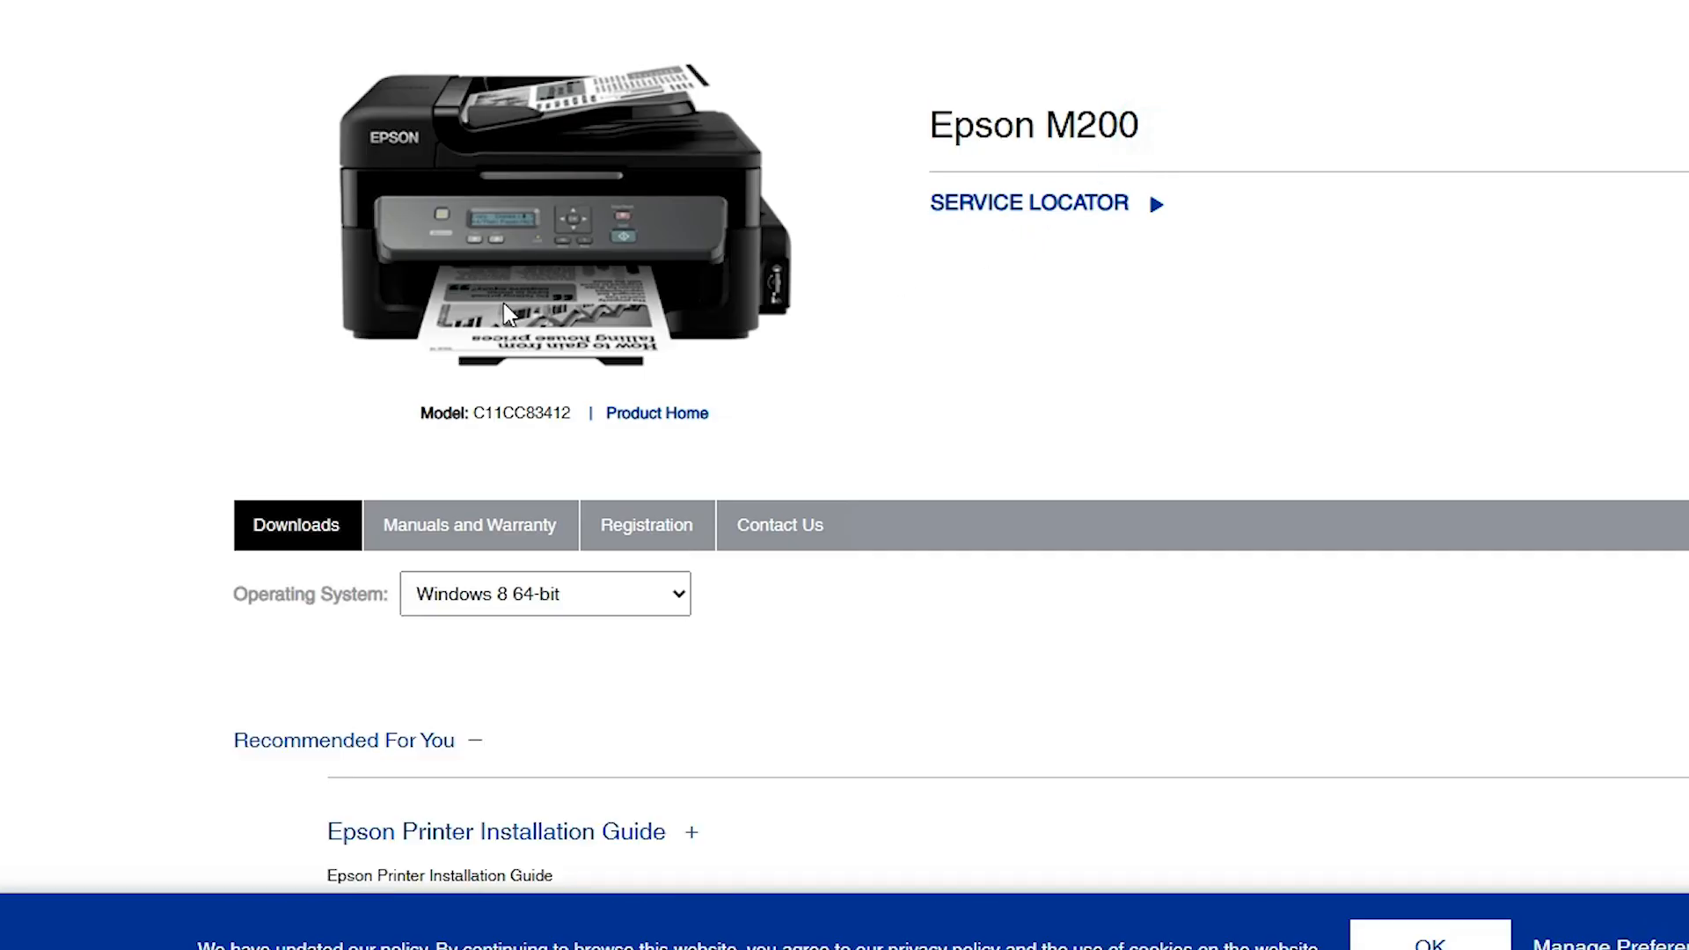
Set the operating system for the Epson M200 downloads to Windows 10 64-bit and apply it
scroll(592, 498, down, 5)
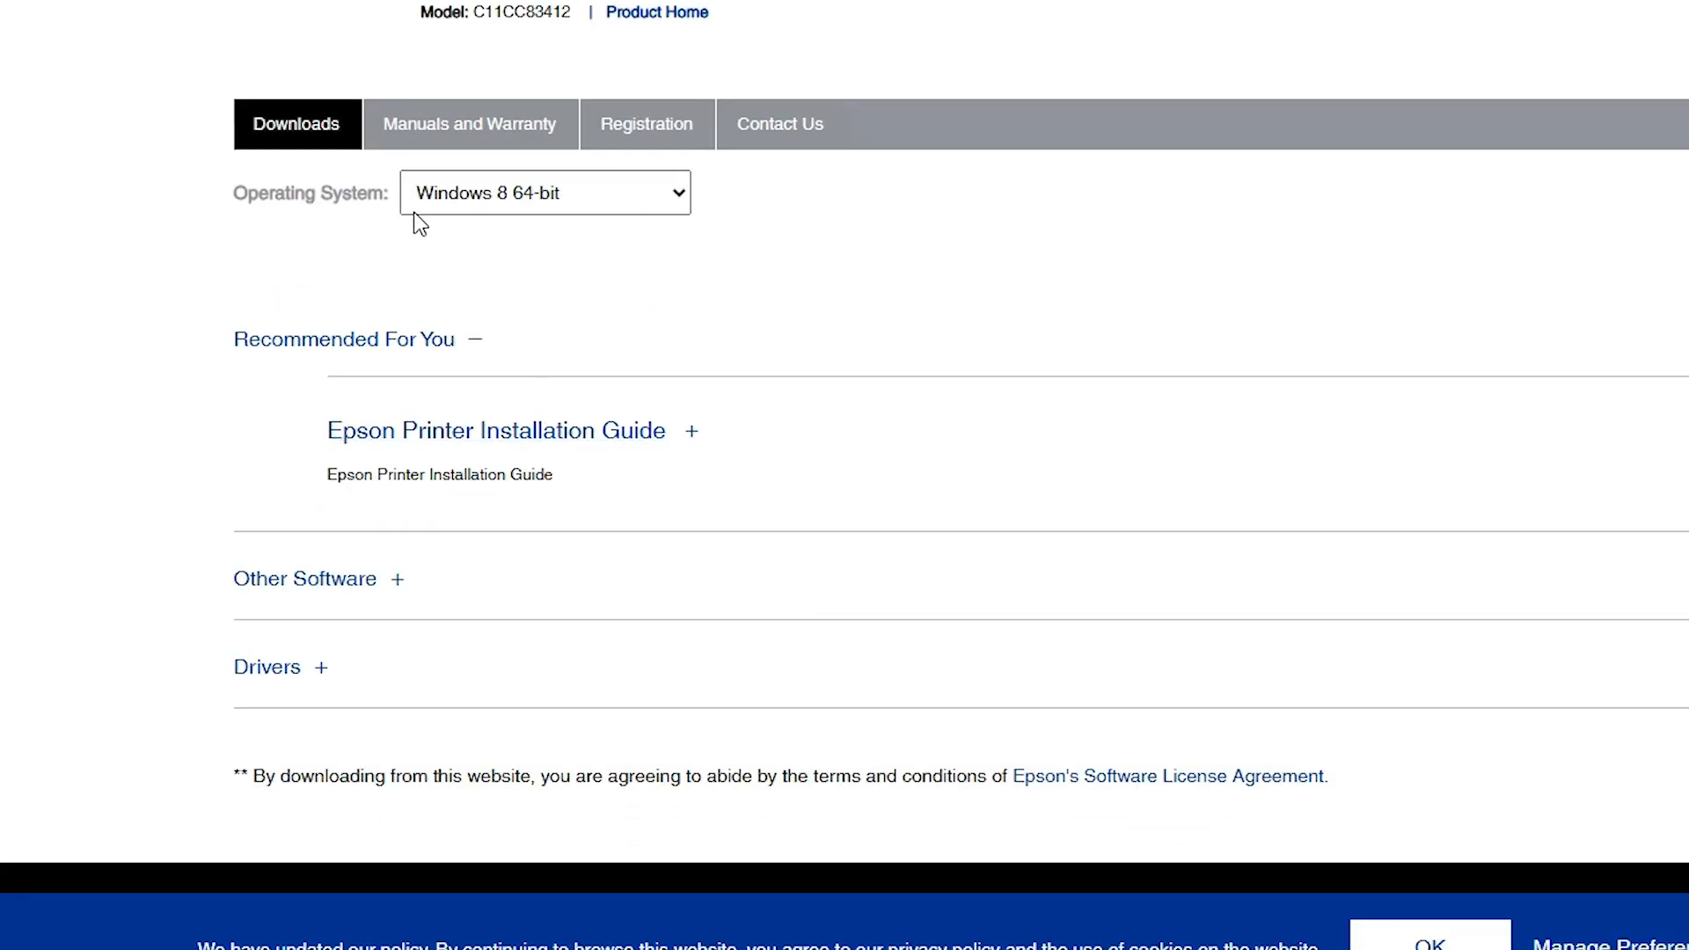
click(560, 197)
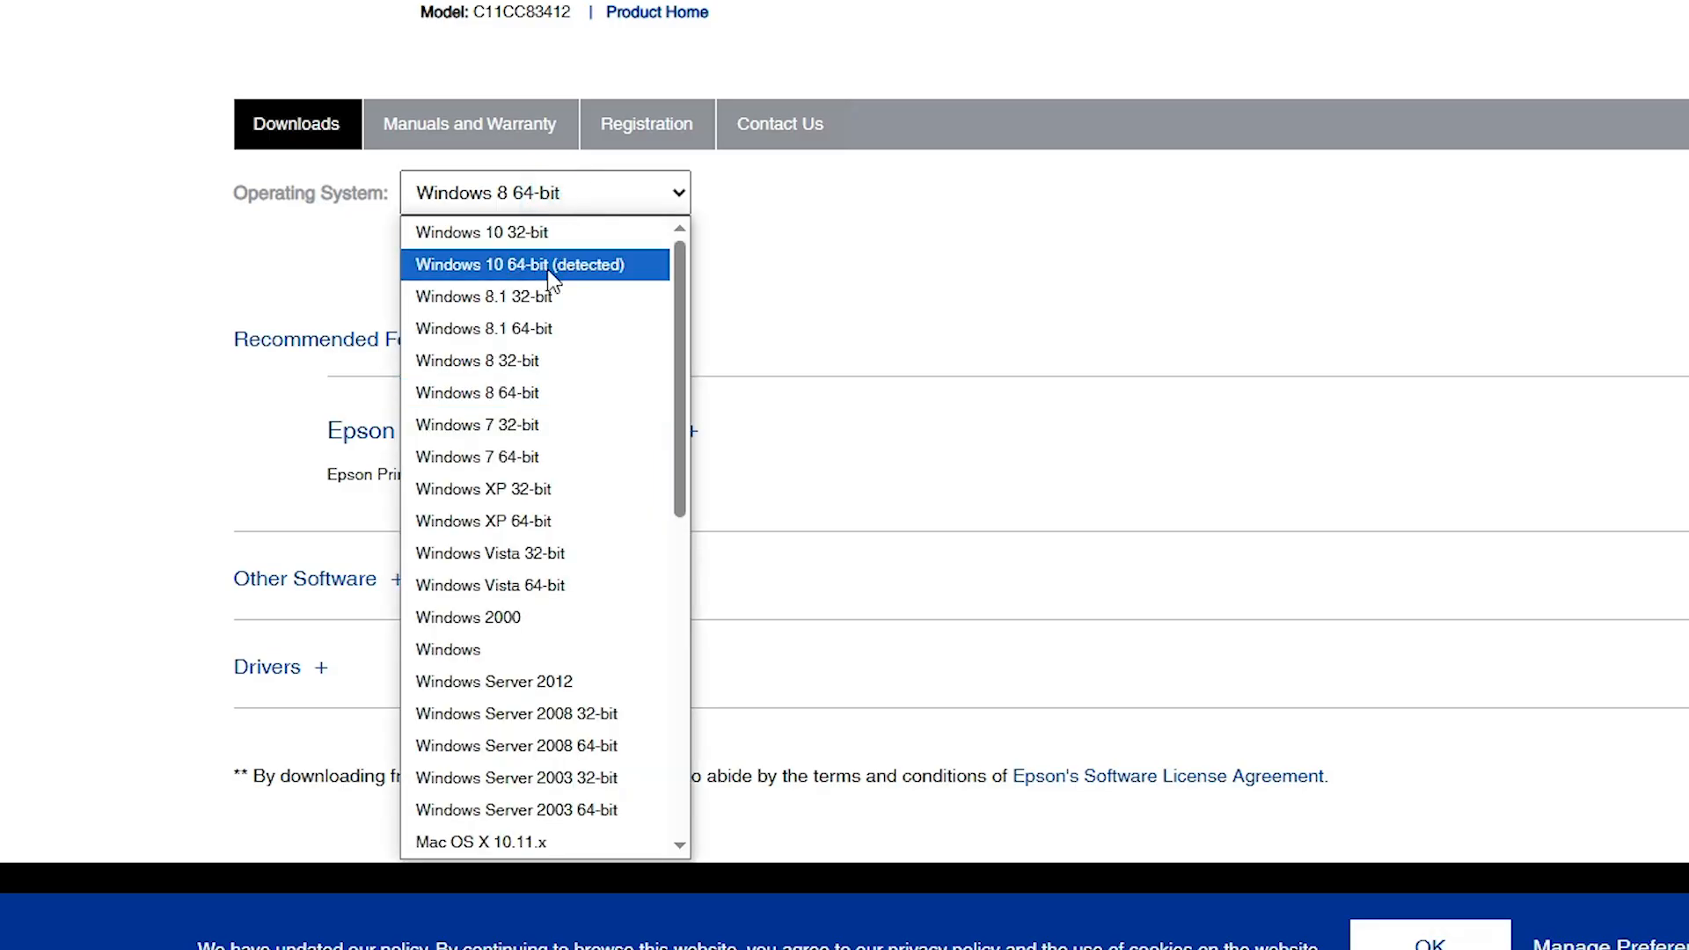
click(595, 268)
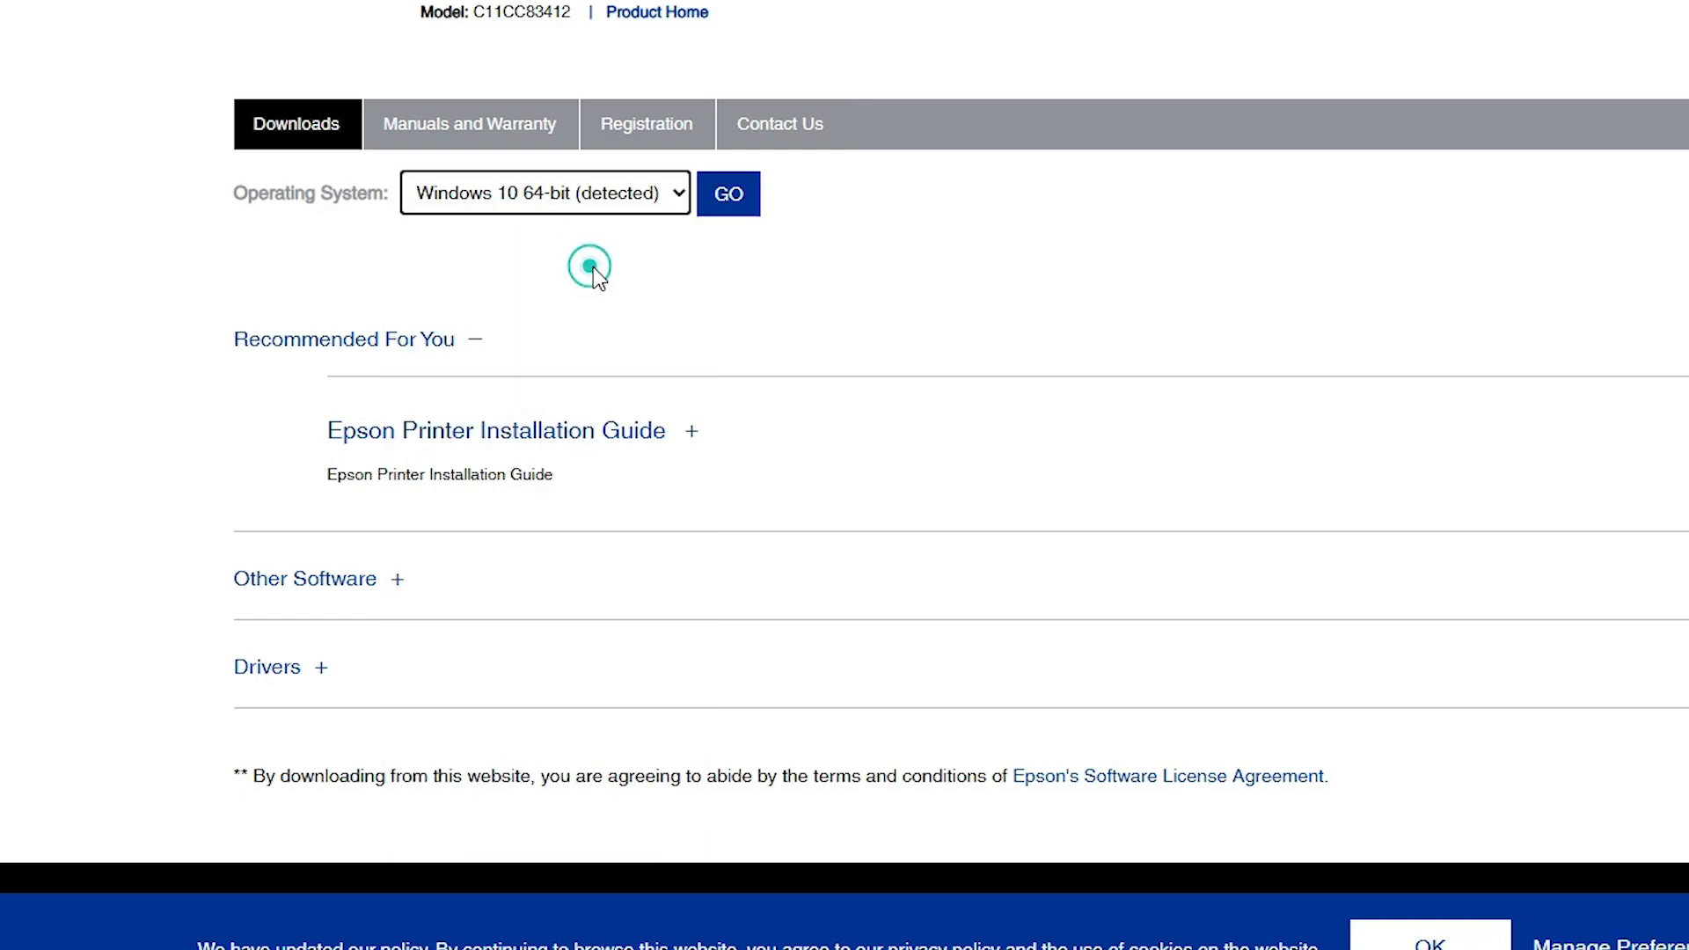
click(728, 194)
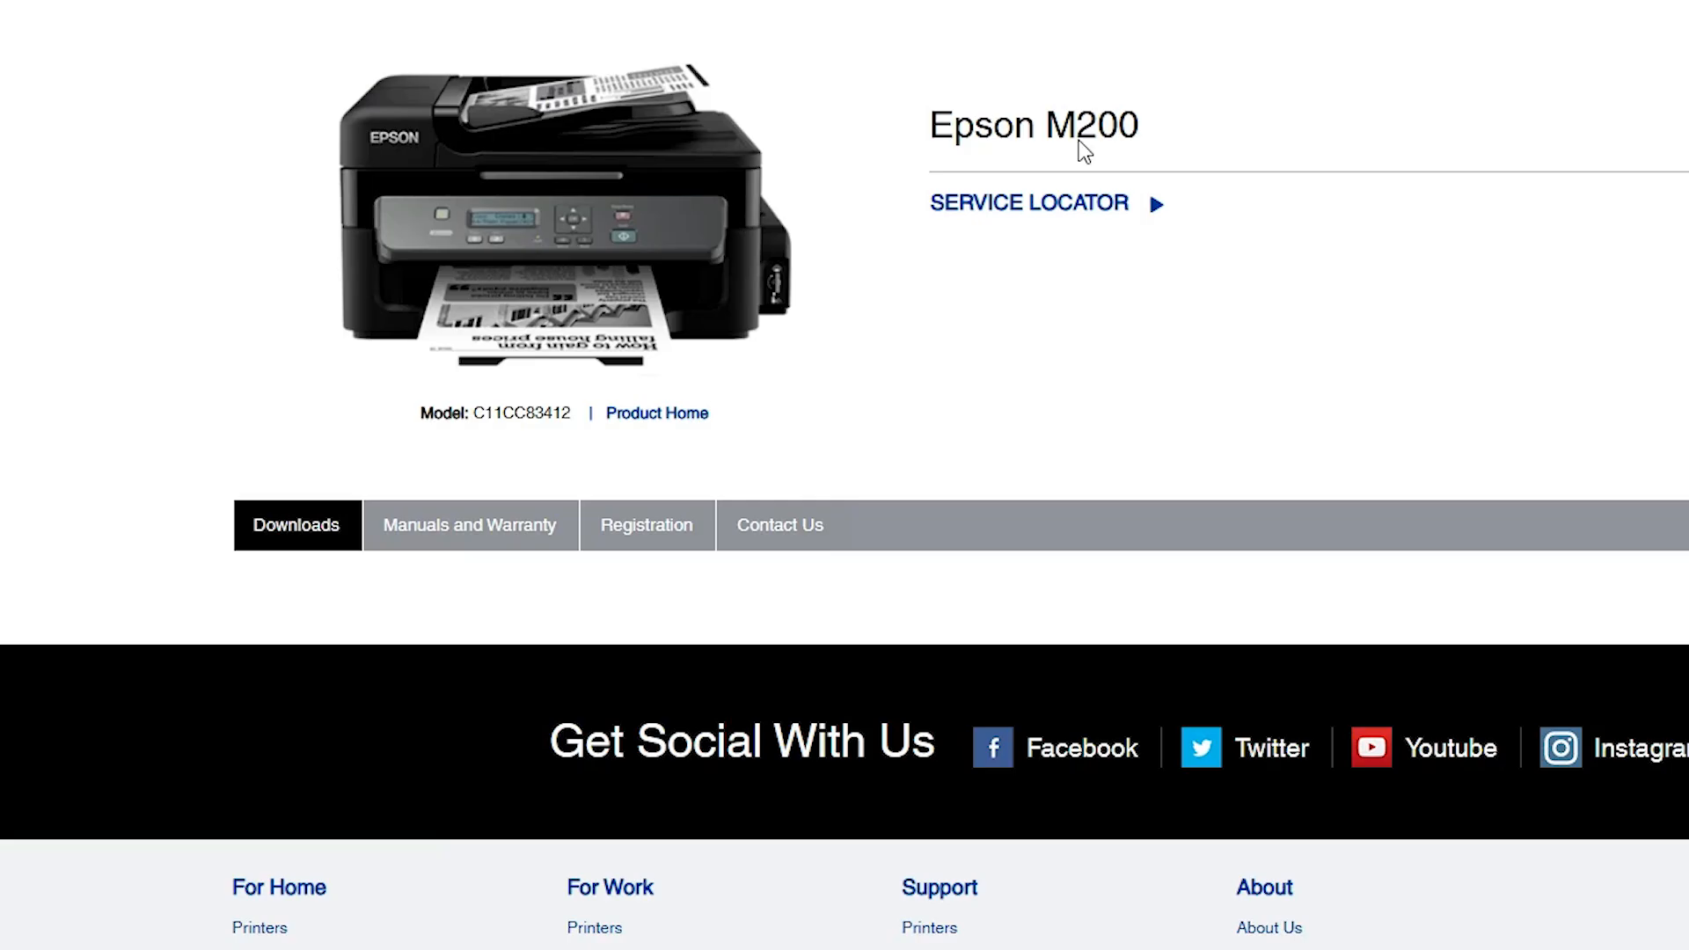
Expand the Drivers section in the Epson M200 downloads
scroll(878, 332, down, 5)
scroll(858, 339, down, 3)
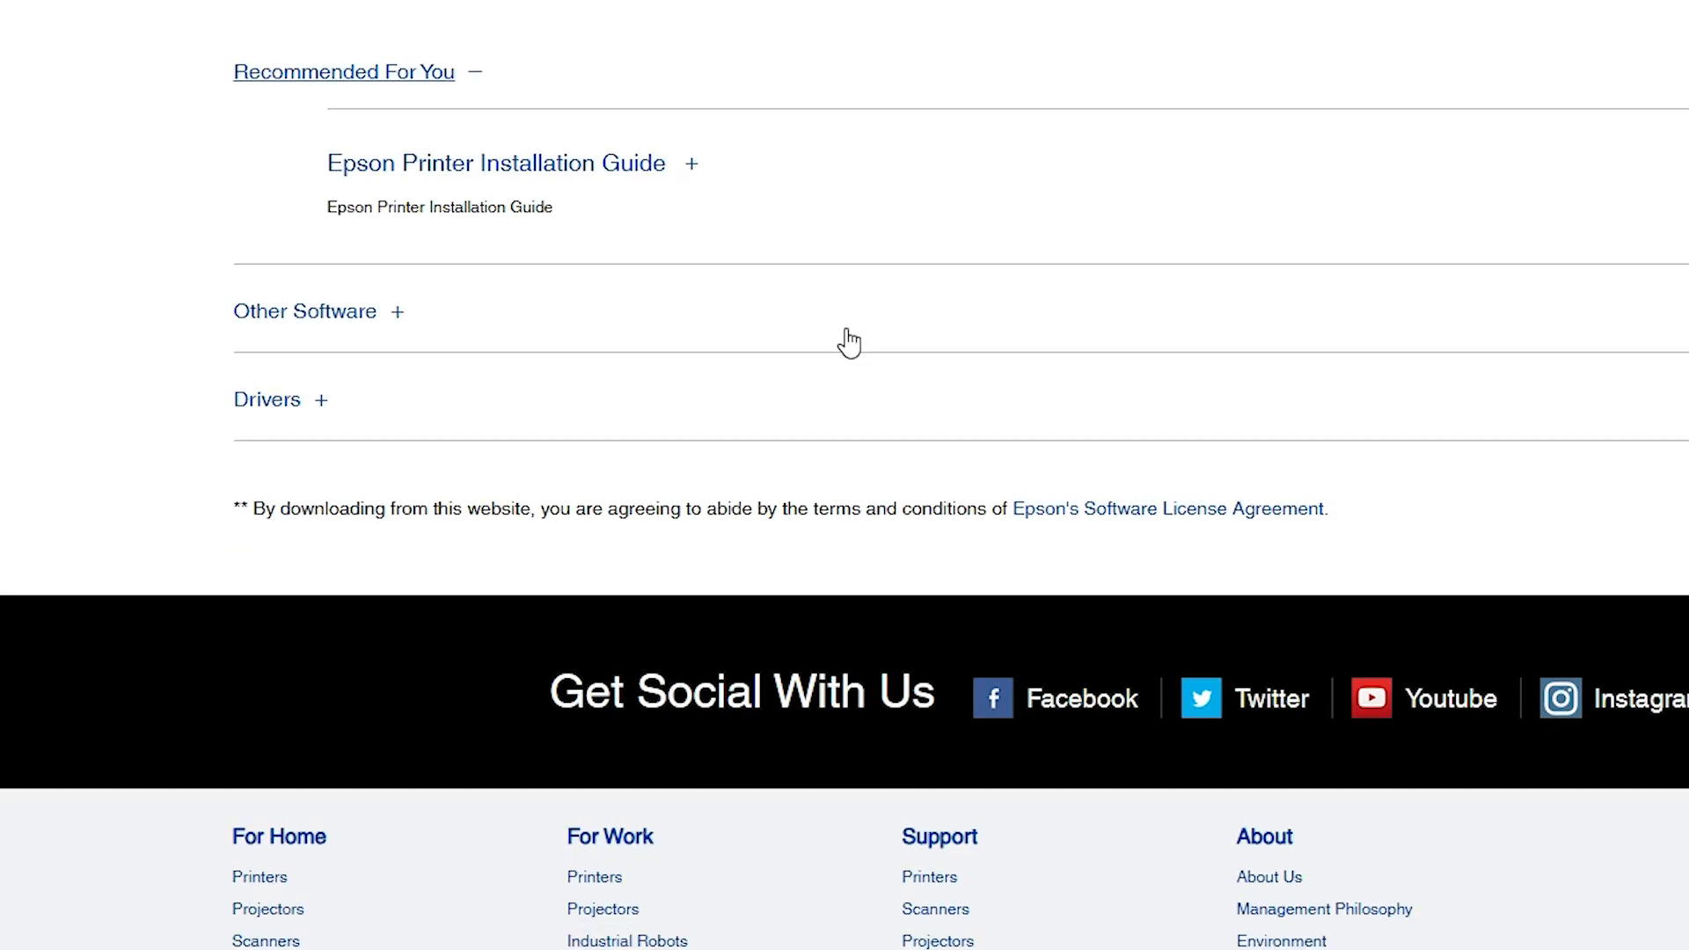
scroll(646, 567, up, 8)
scroll(645, 567, down, 9)
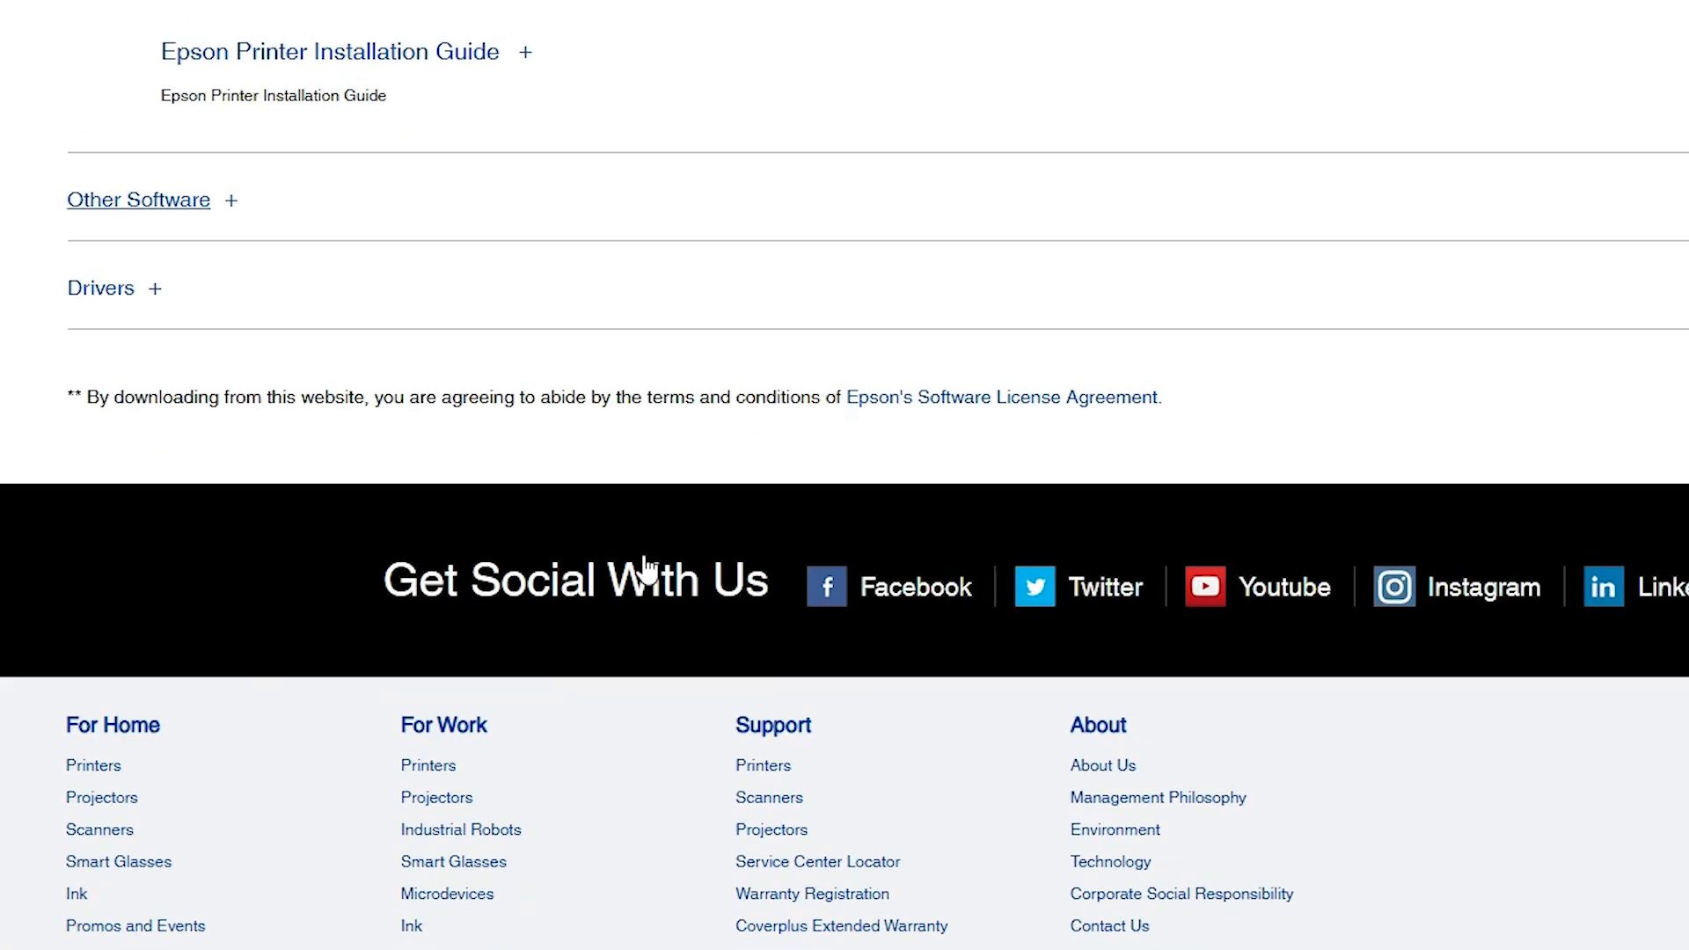
scroll(516, 516, up, 3)
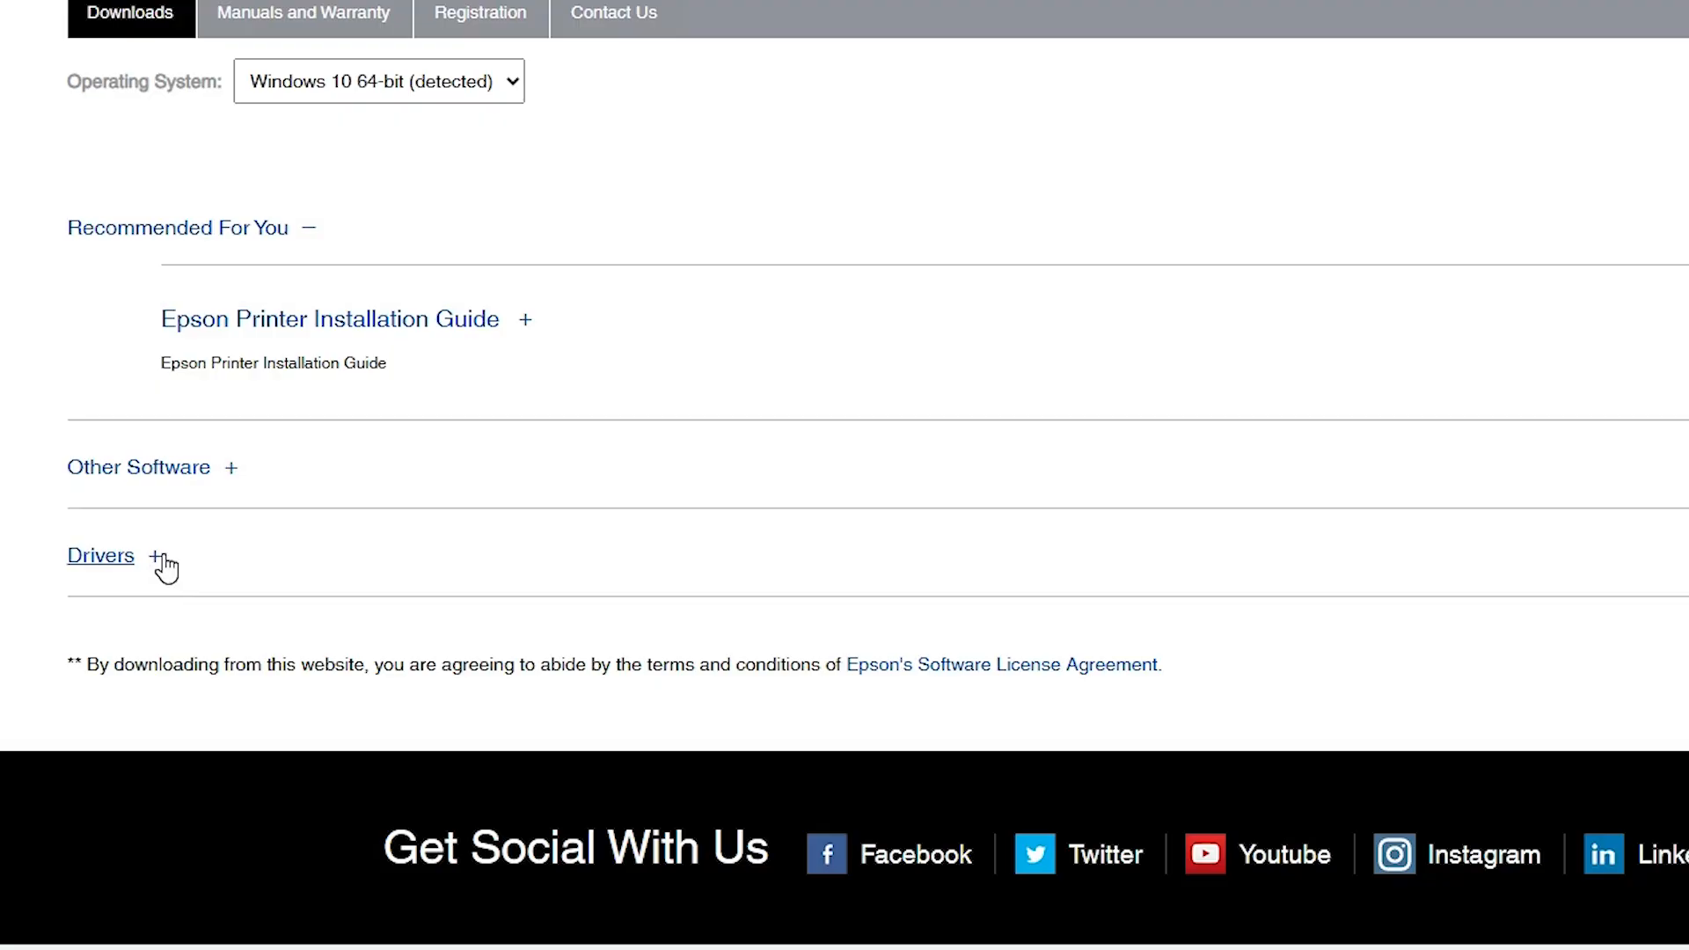
click(163, 556)
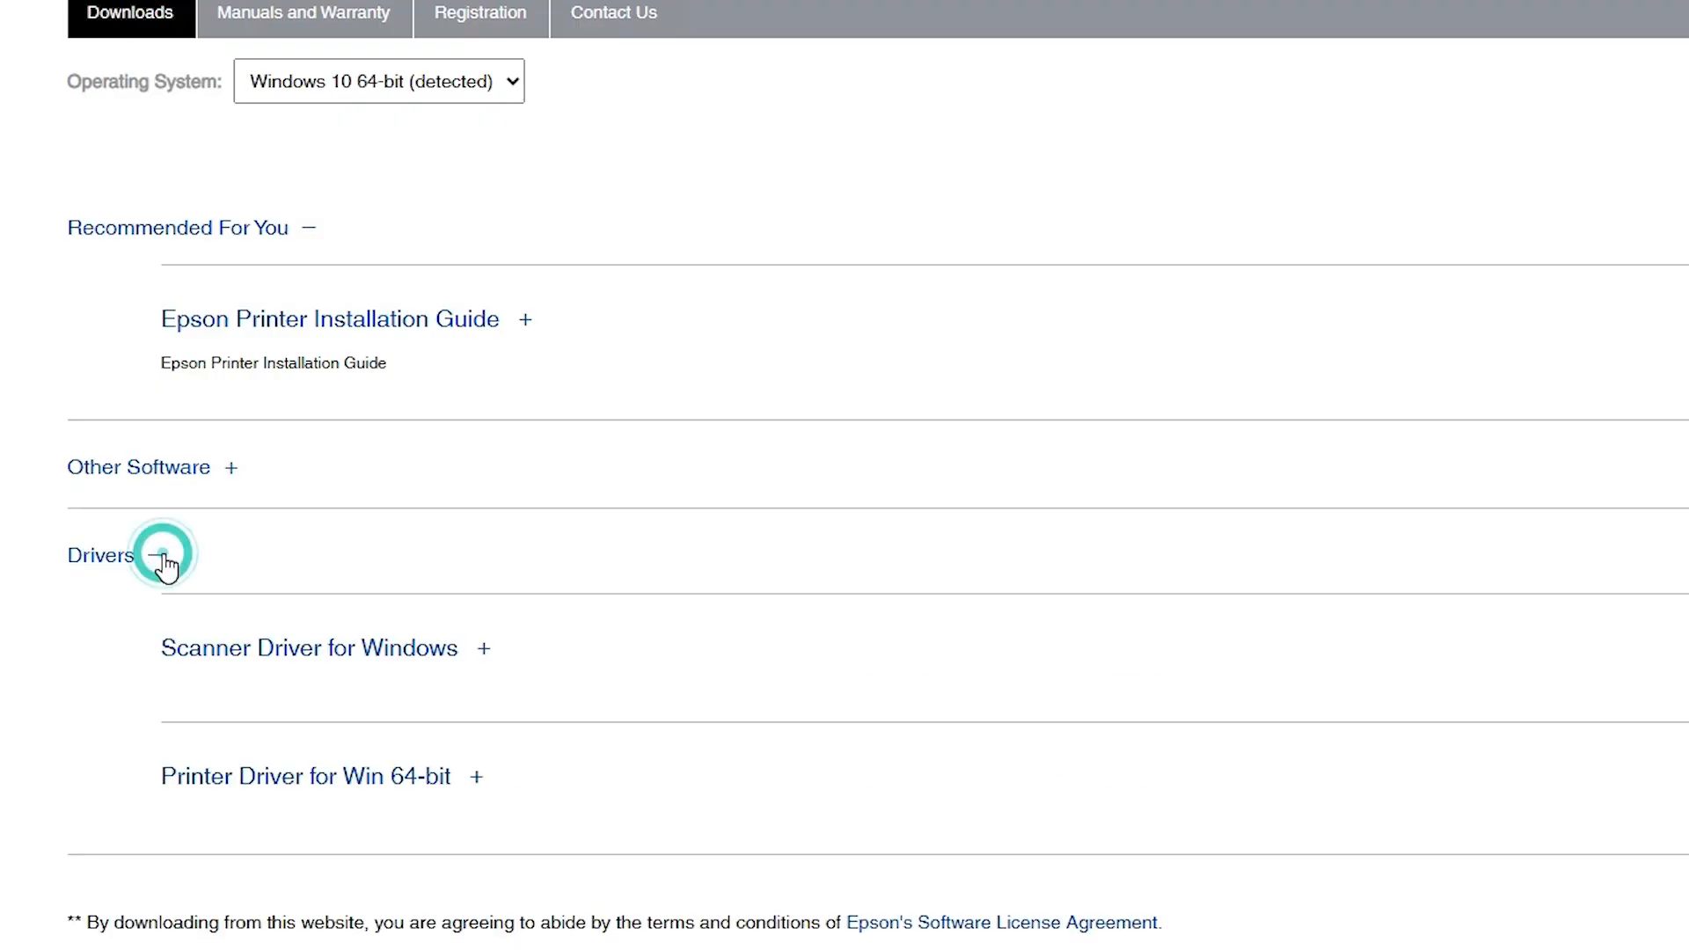
Download the Scanner Driver for Windows and accept the software license agreement
scroll(176, 360, down, 3)
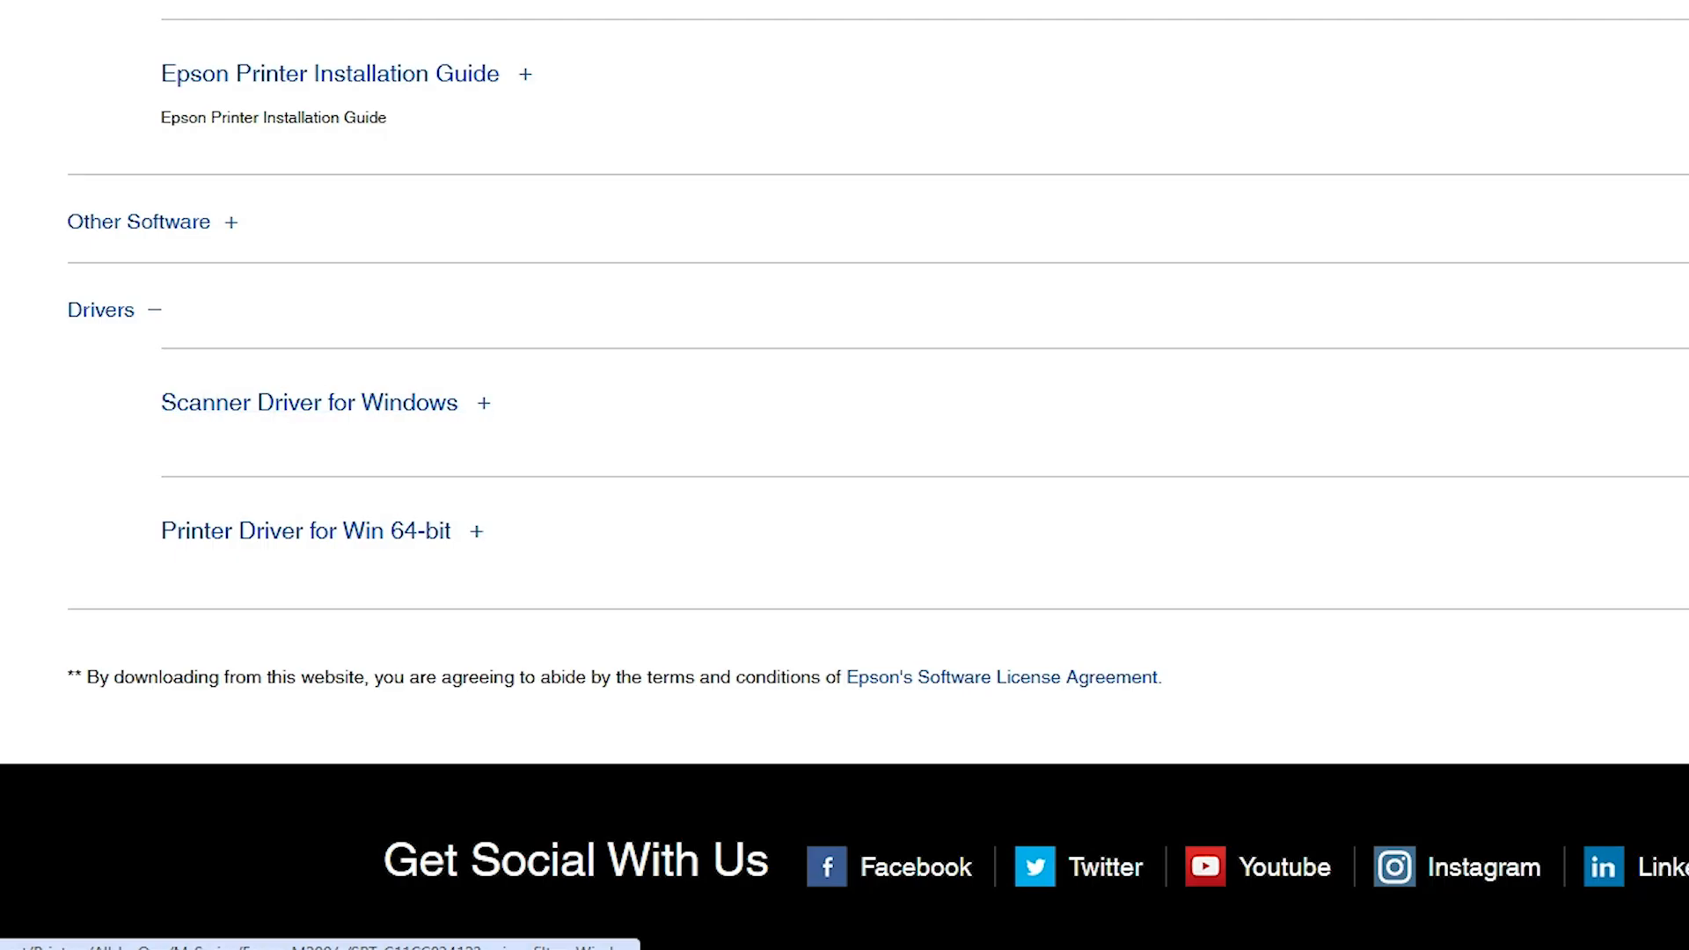
click(1527, 394)
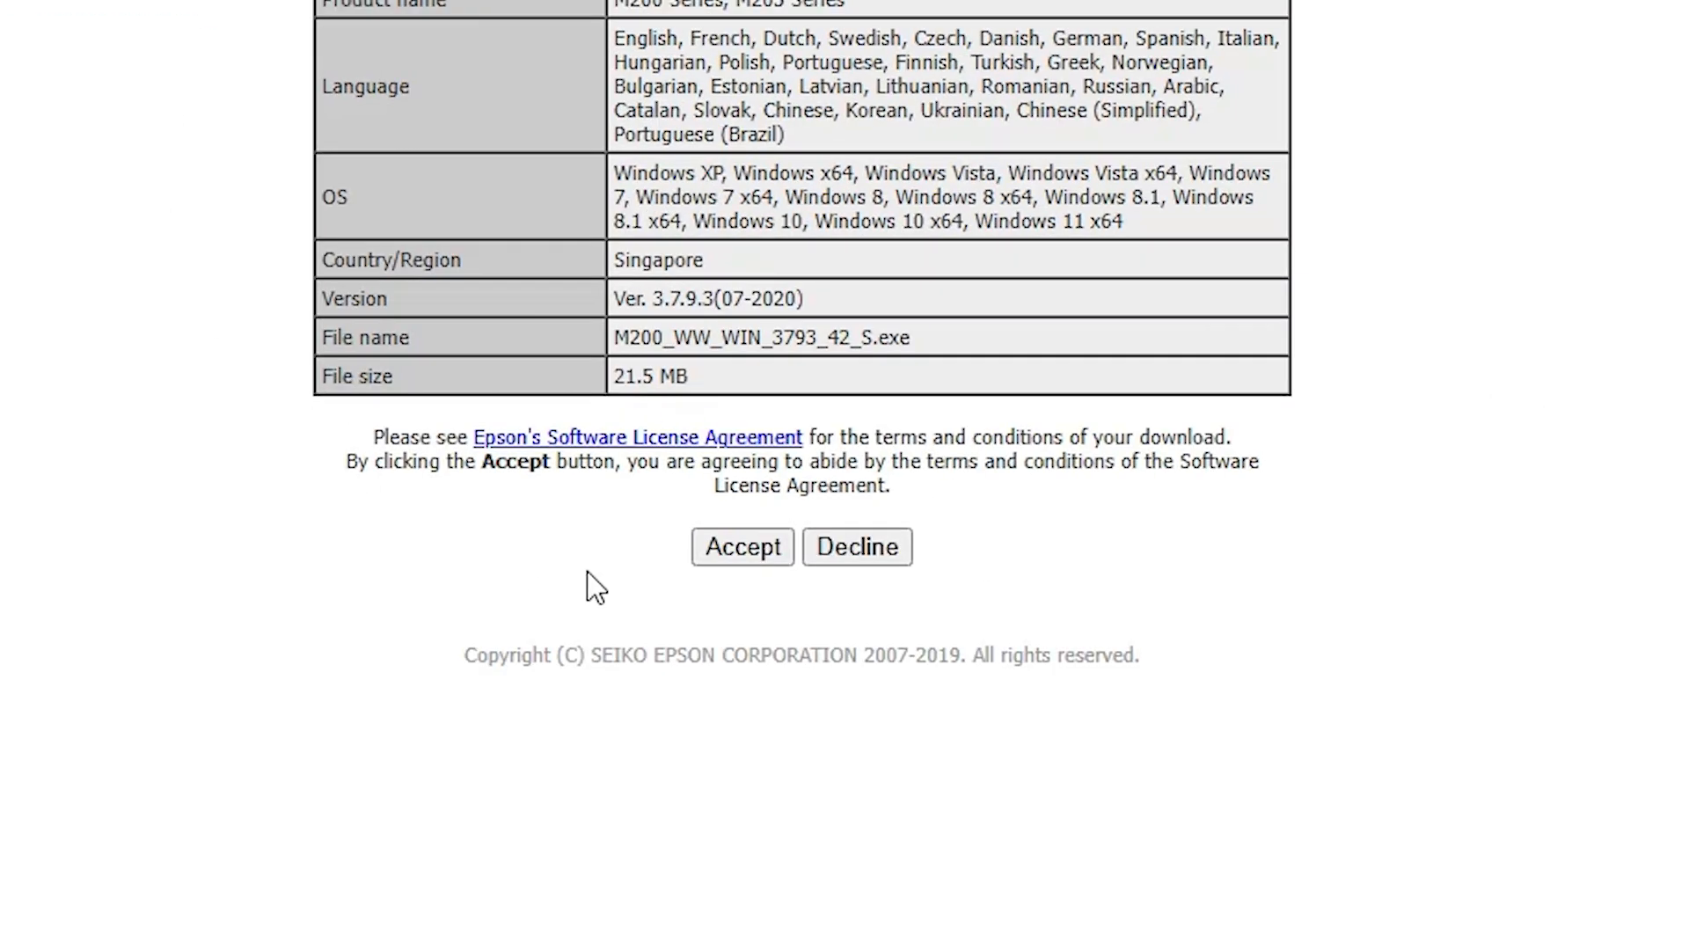
click(763, 554)
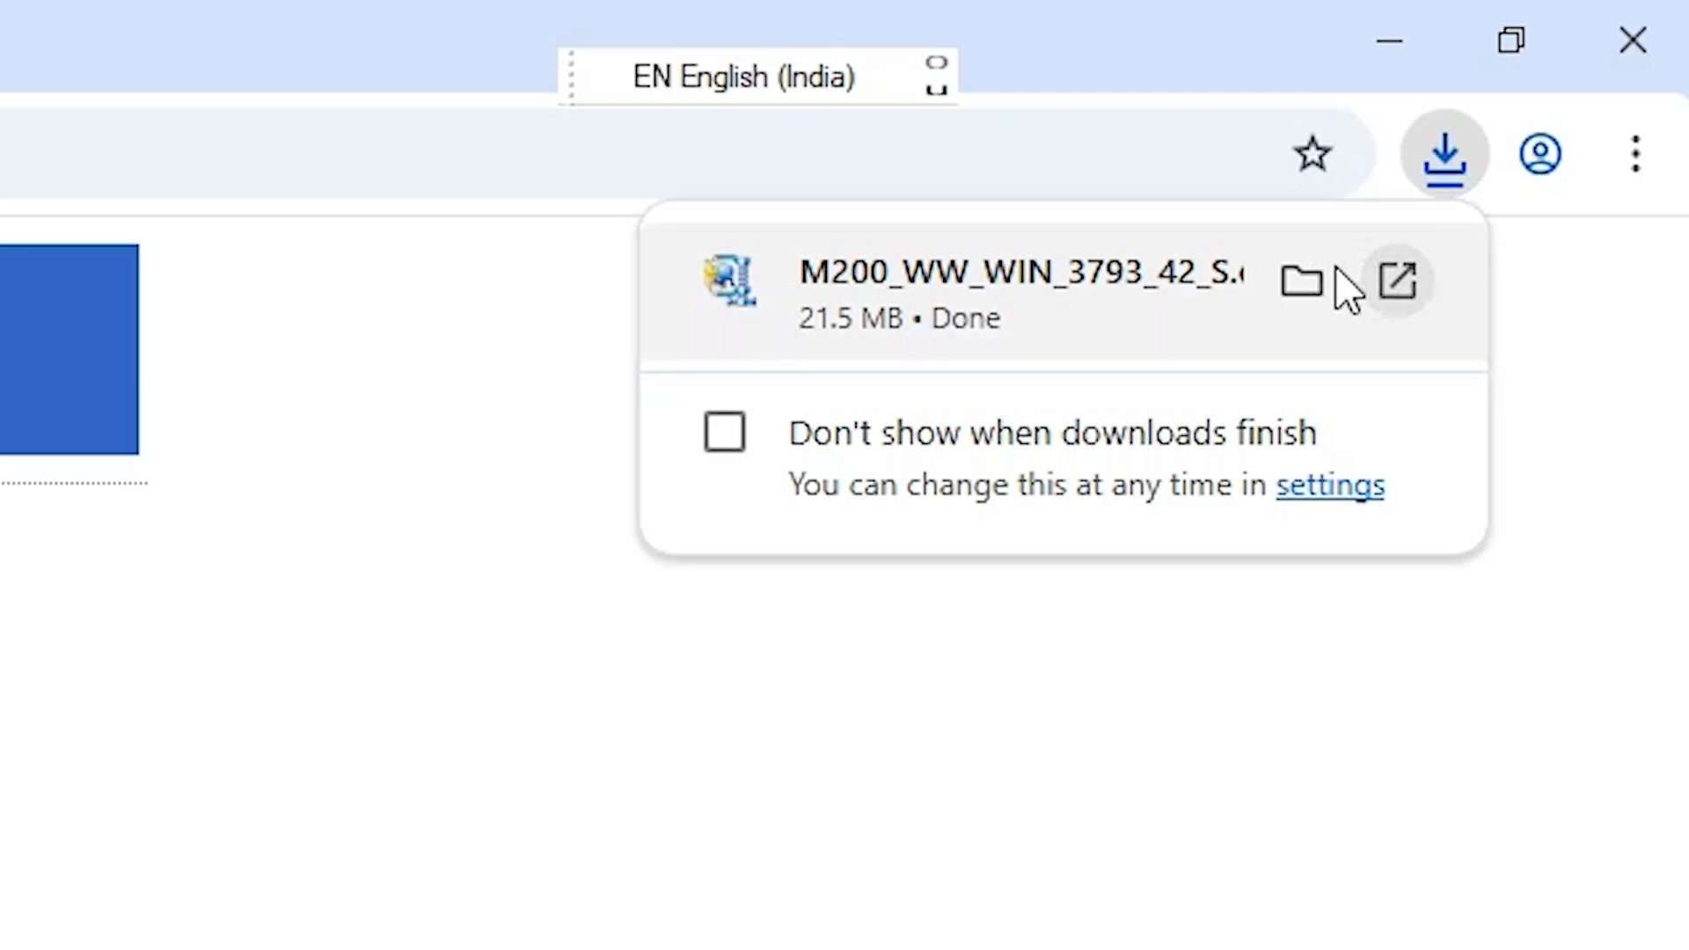
Show the downloaded M200_WW_WIN_3793_42_S file in its folder, move it to the desktop and close the folder
click(1331, 265)
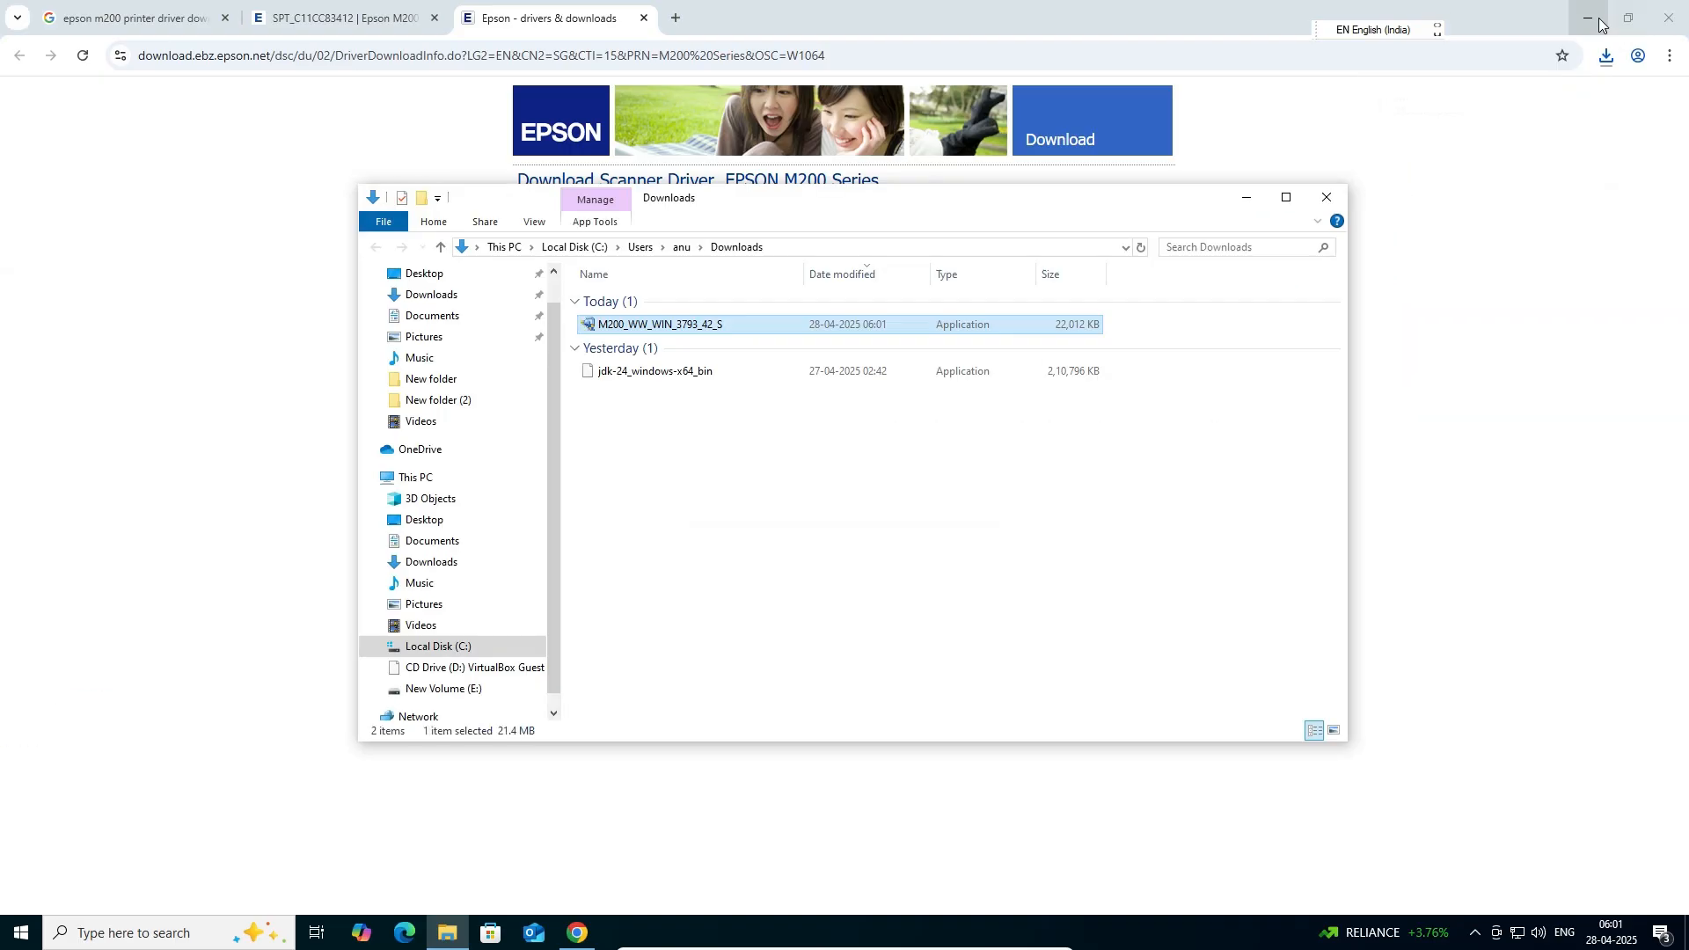
click(1599, 25)
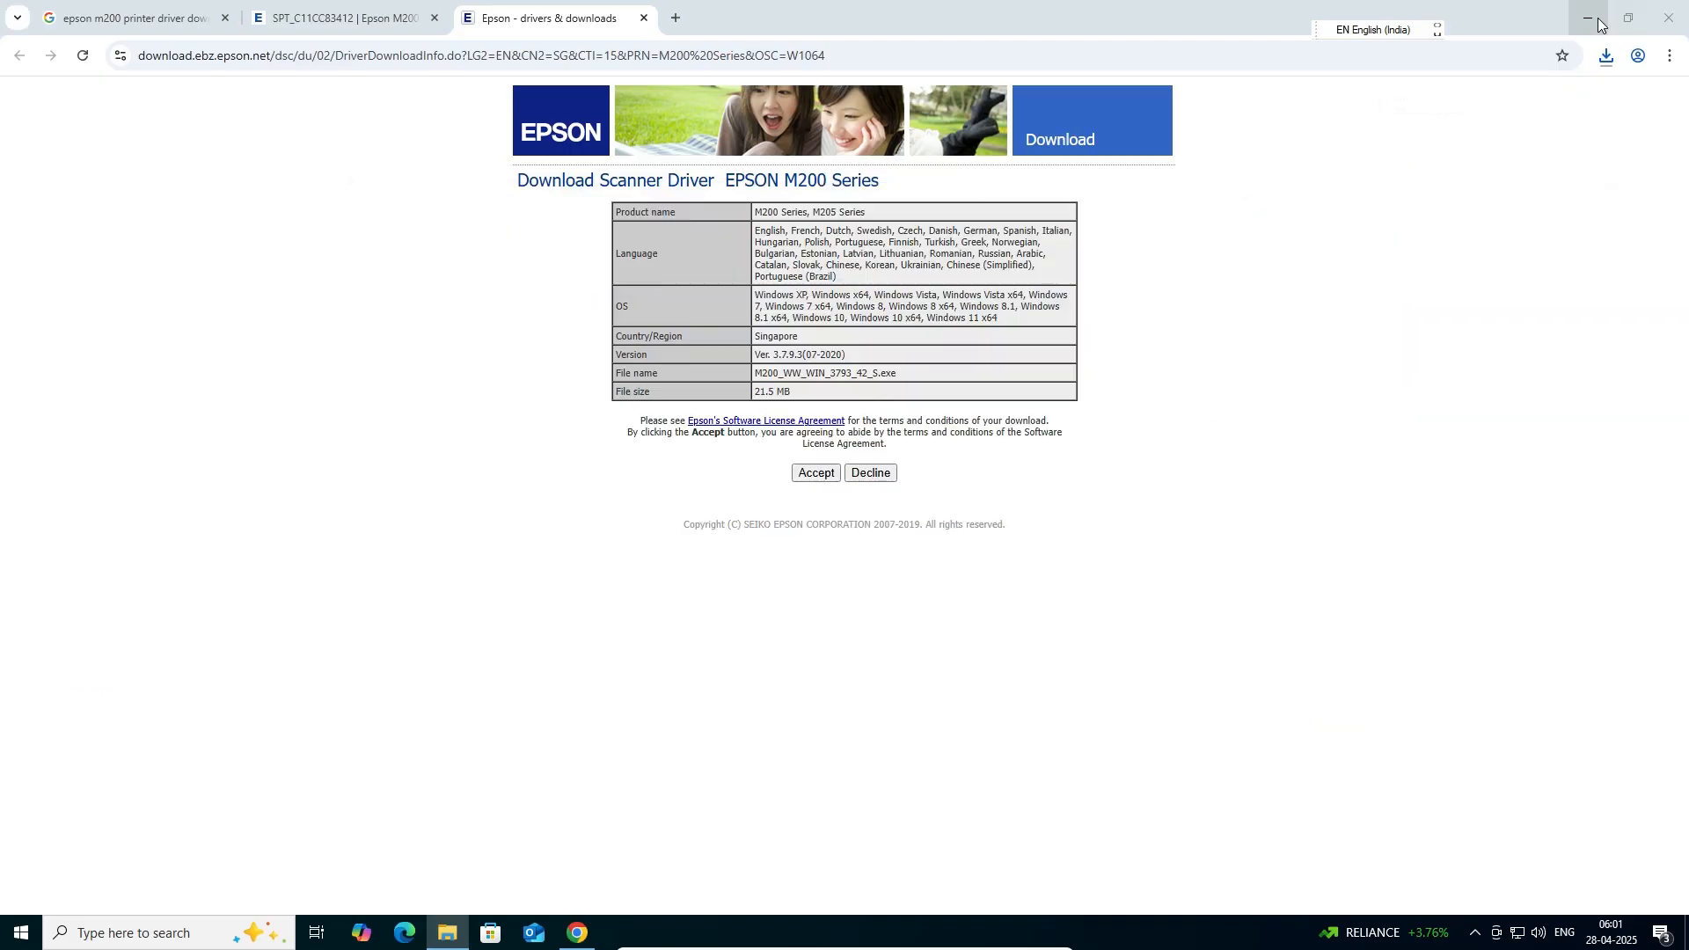
drag(636, 327, 252, 341)
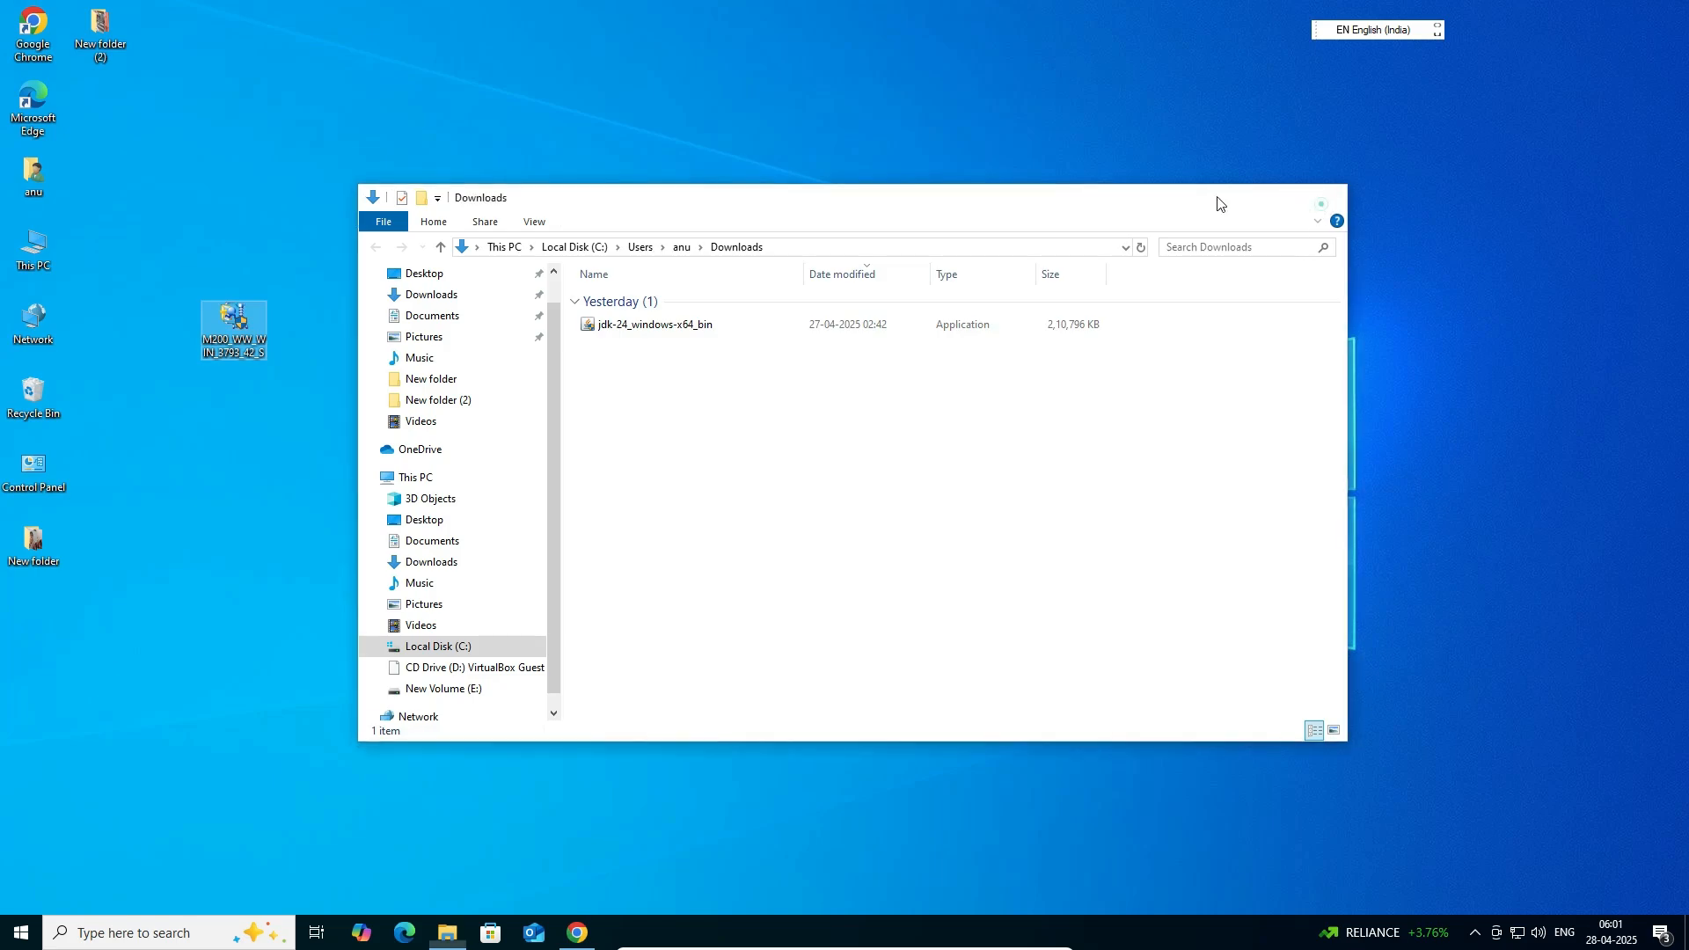
click(1324, 200)
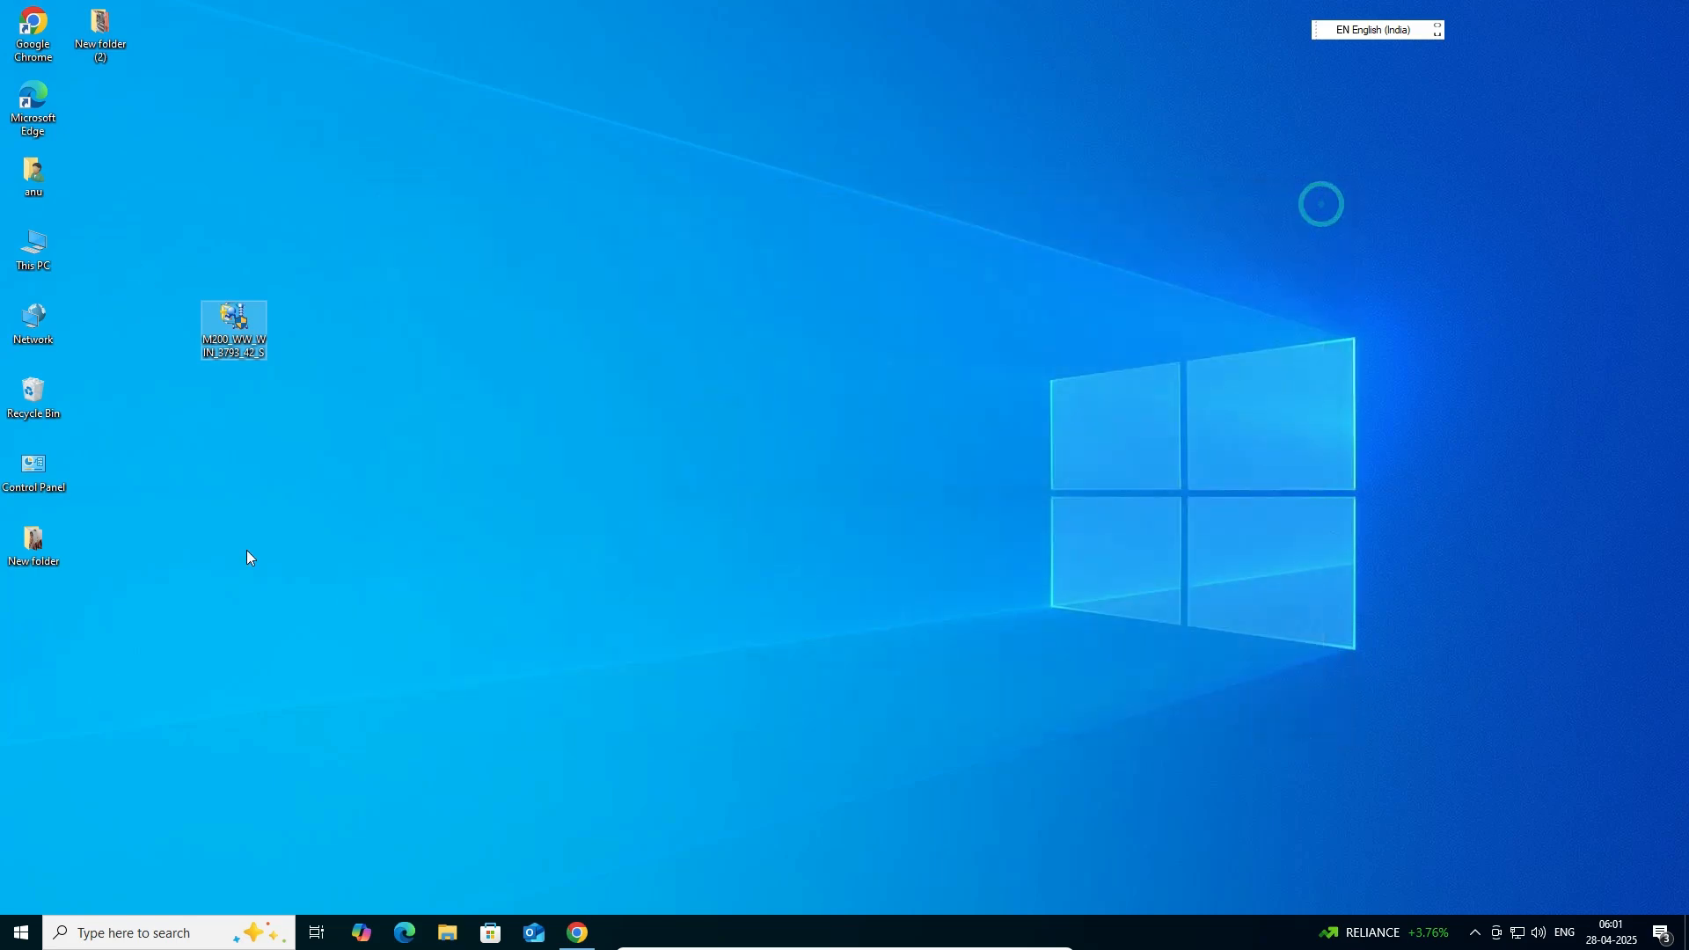
Return to Chrome, close the scanner driver page, and download the Printer Driver for Win 64-bit, accepting its license agreement
click(577, 933)
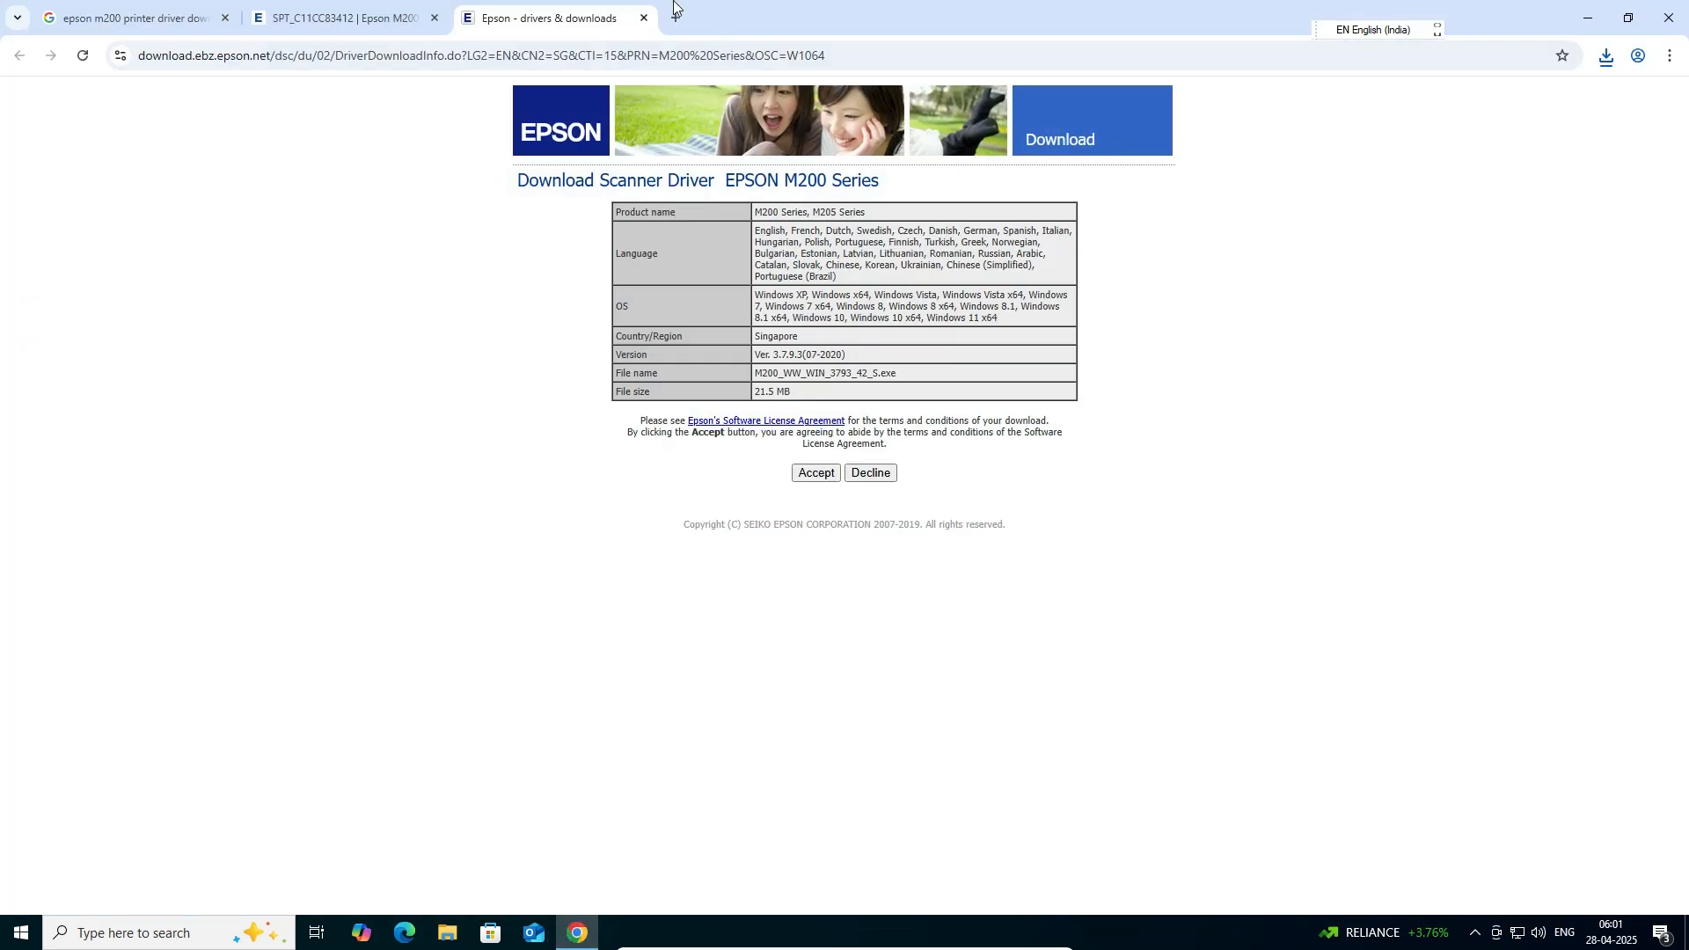
click(644, 17)
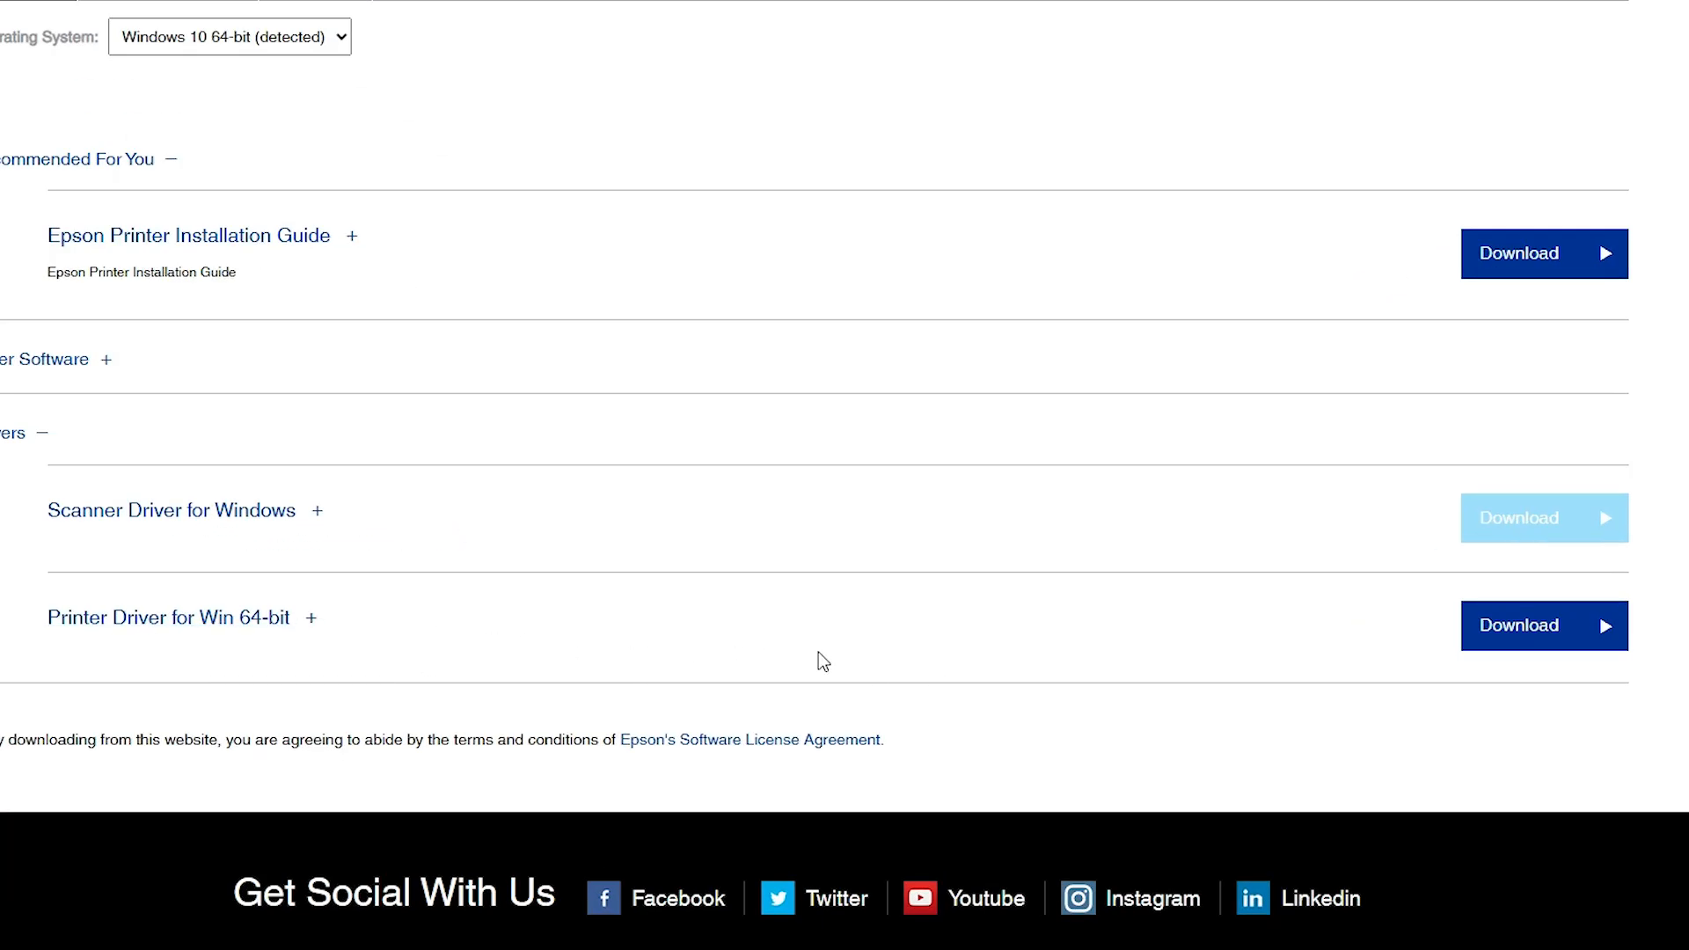
click(1514, 627)
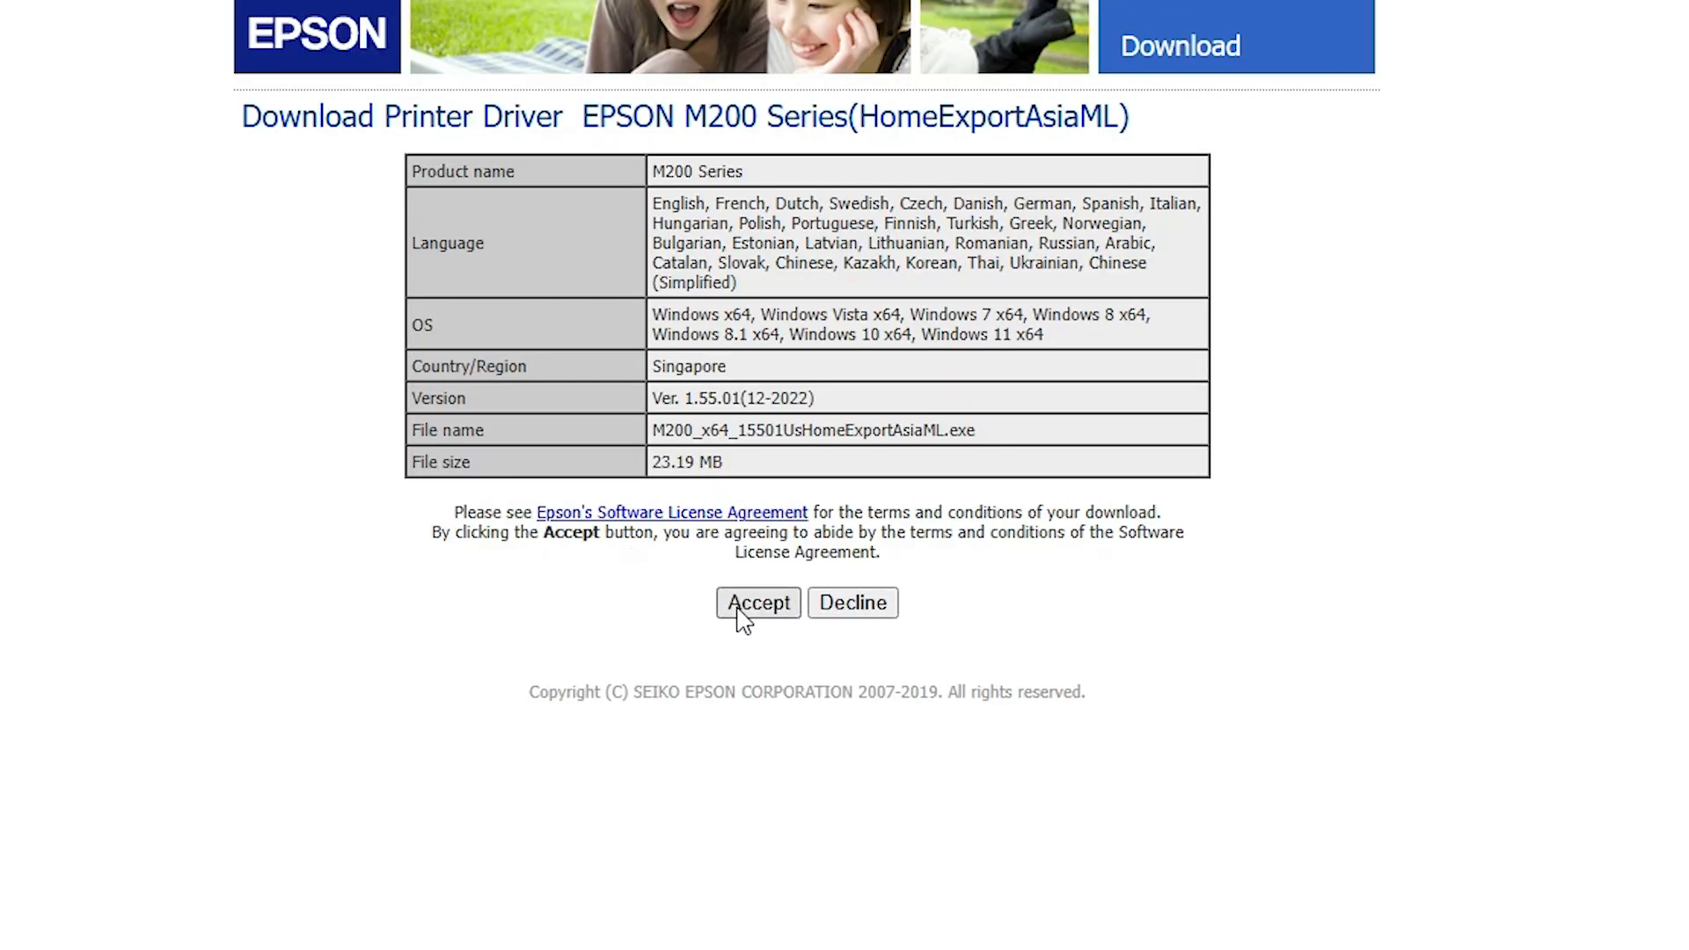
click(744, 616)
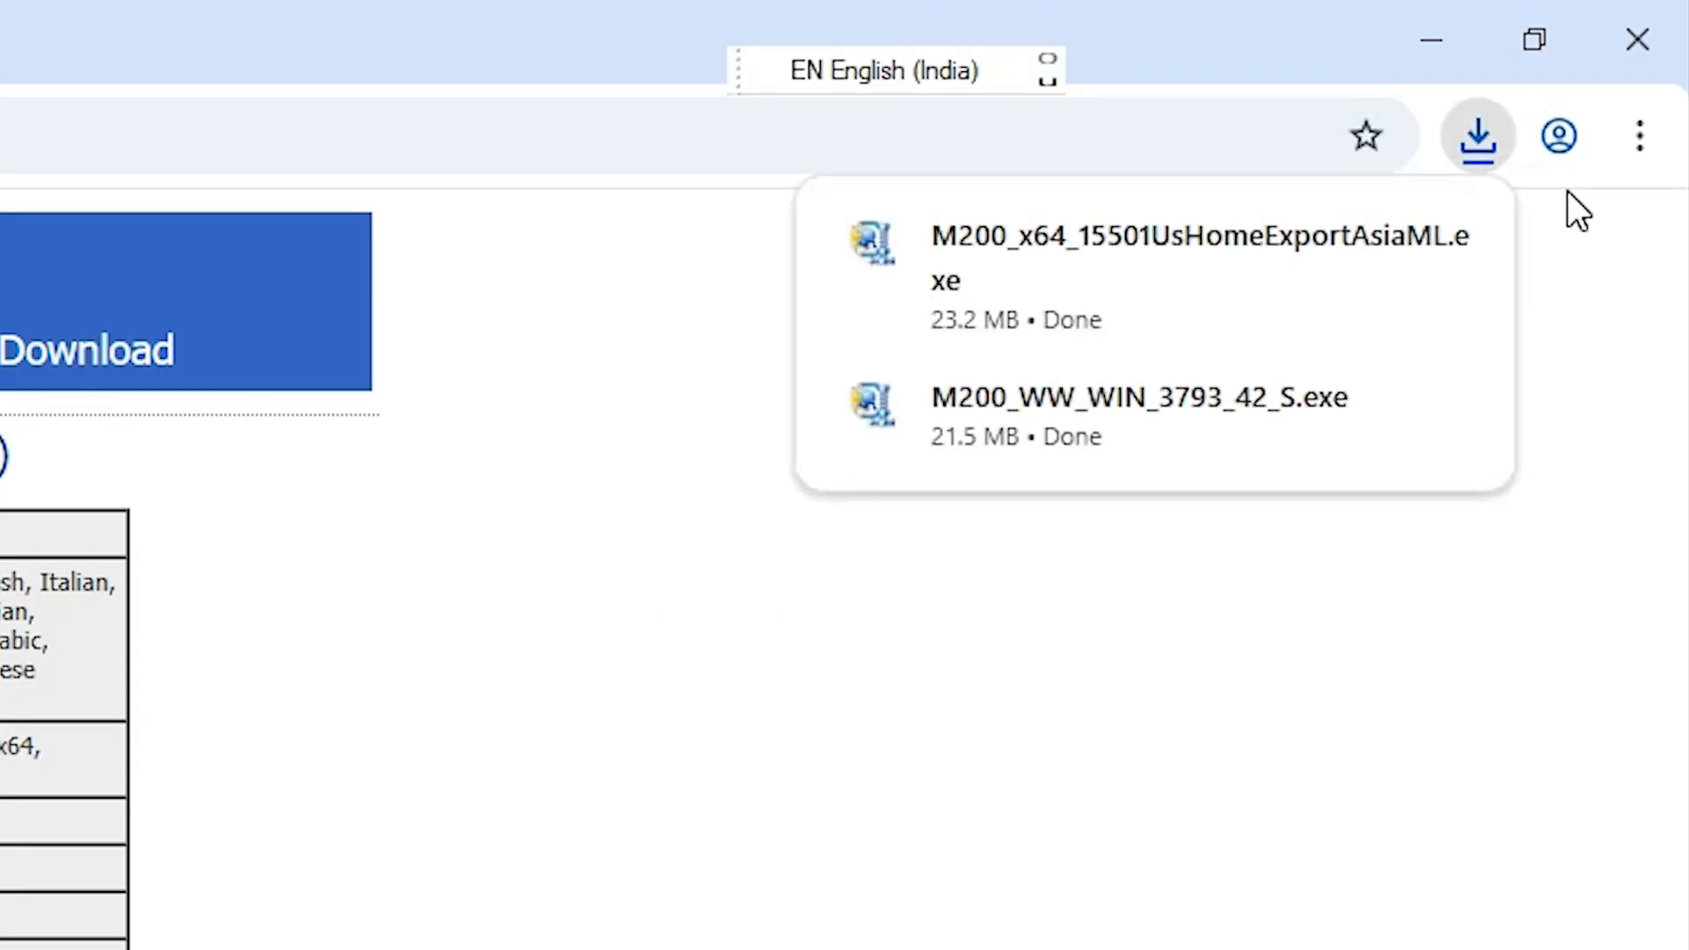
Show the downloaded M200_x64_15501UsHomeExportAsiaML file in its folder, move it to the desktop and close the folder
mouse_move(1284, 280)
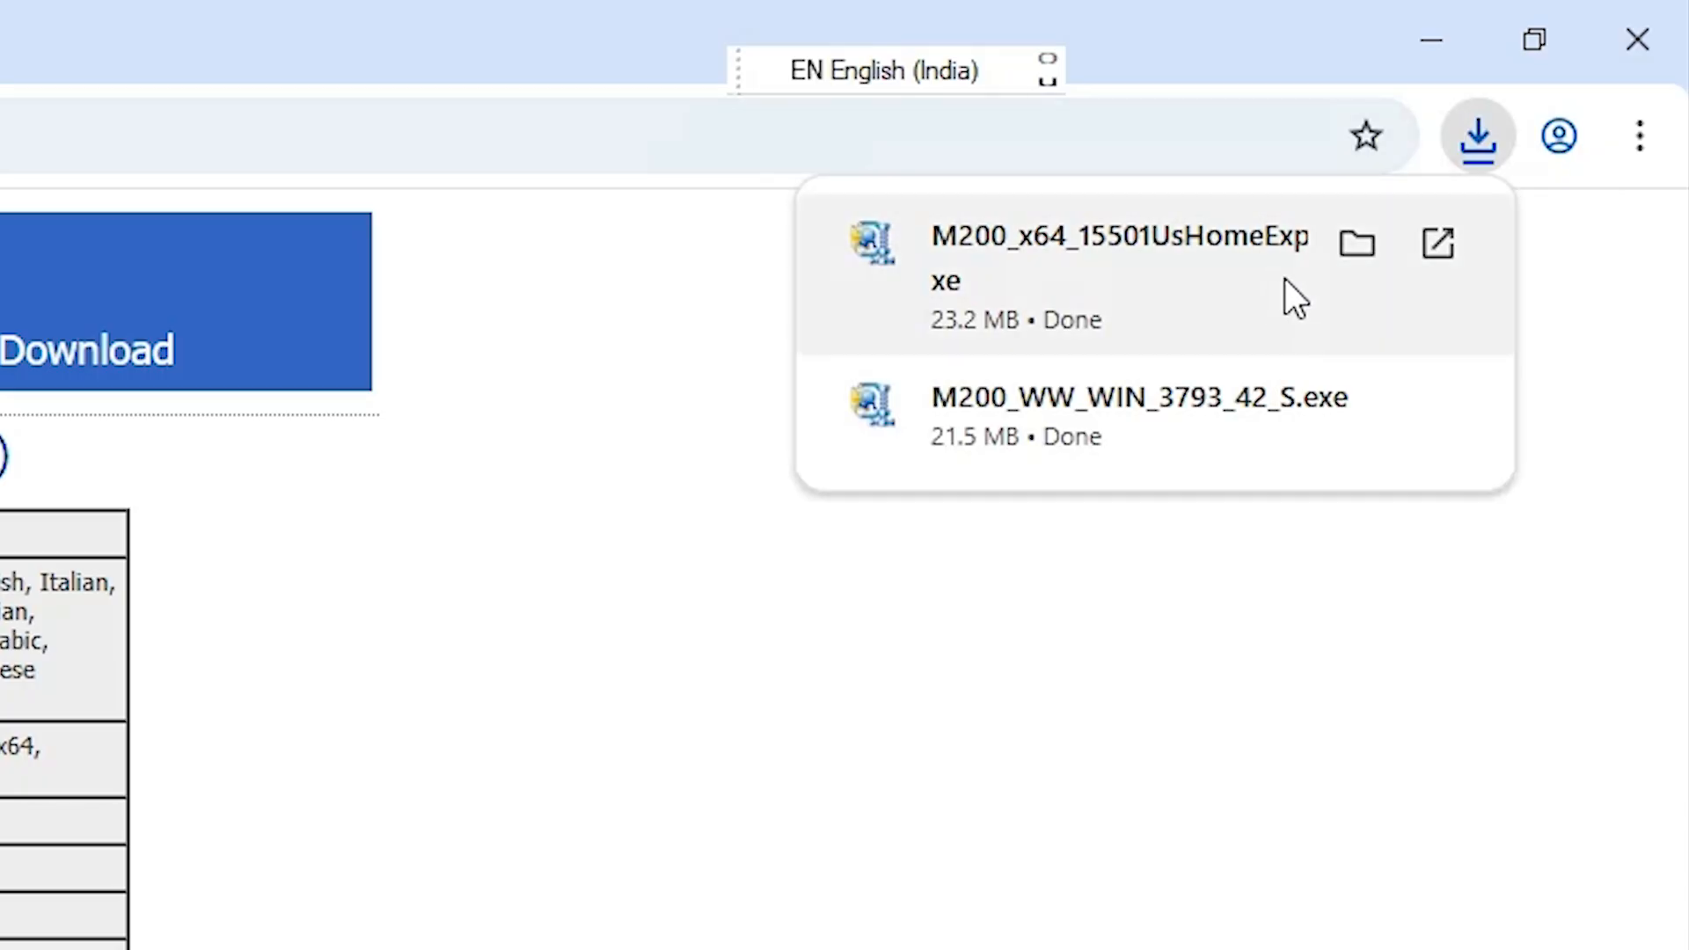
click(1360, 248)
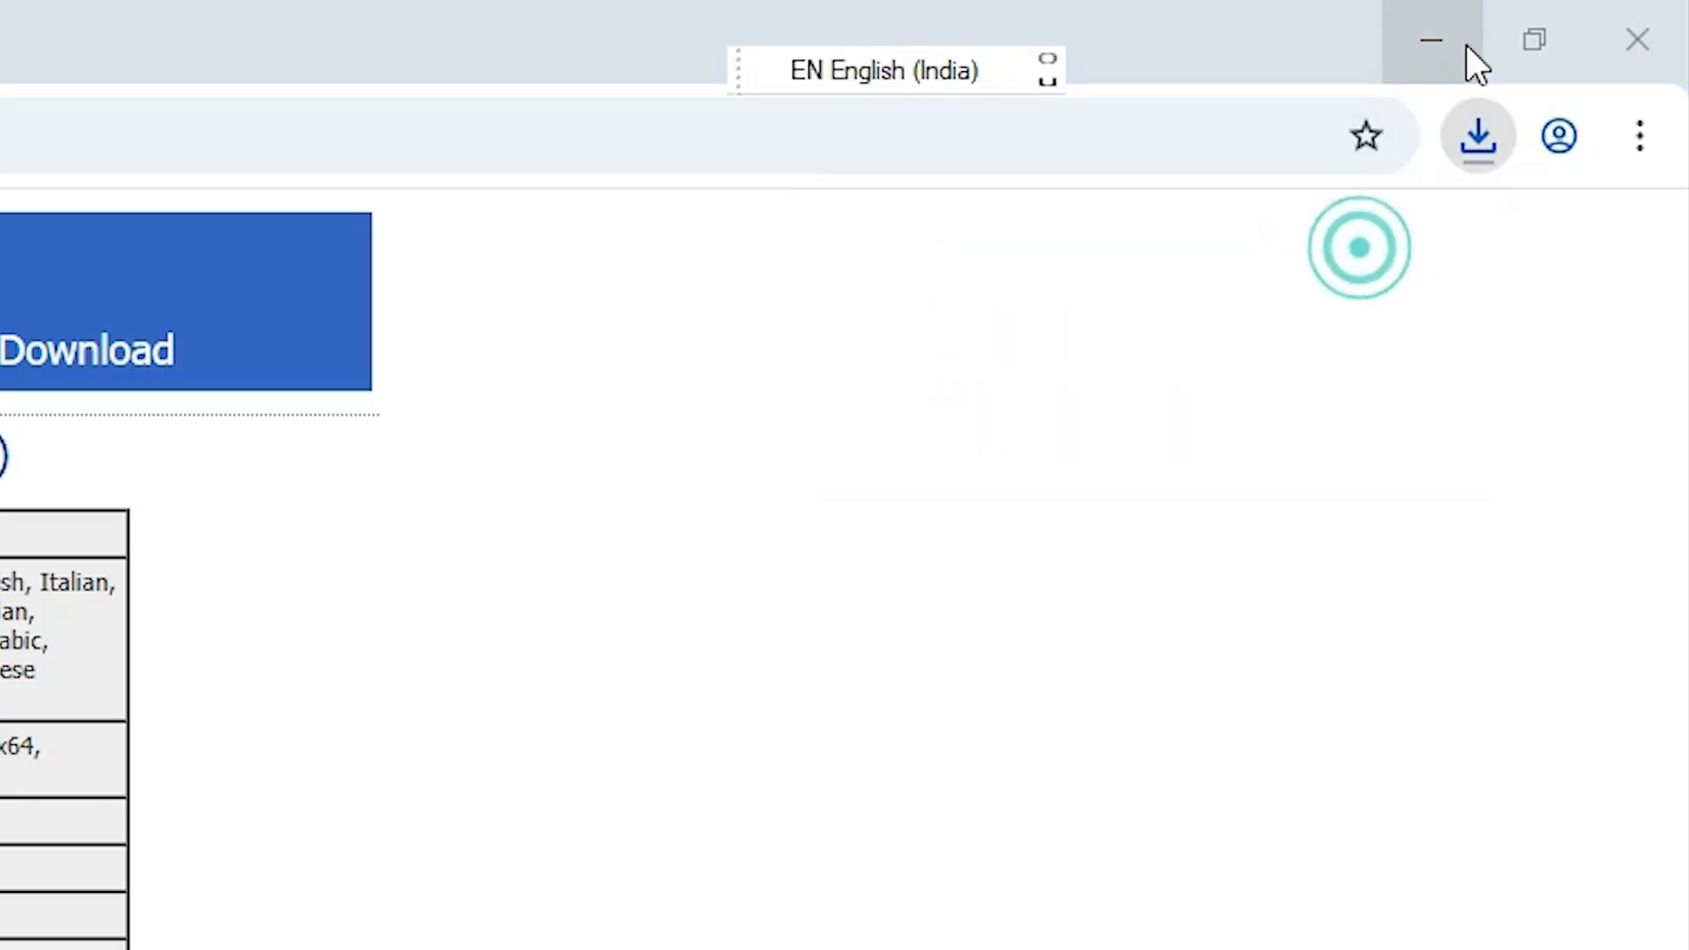
click(1466, 46)
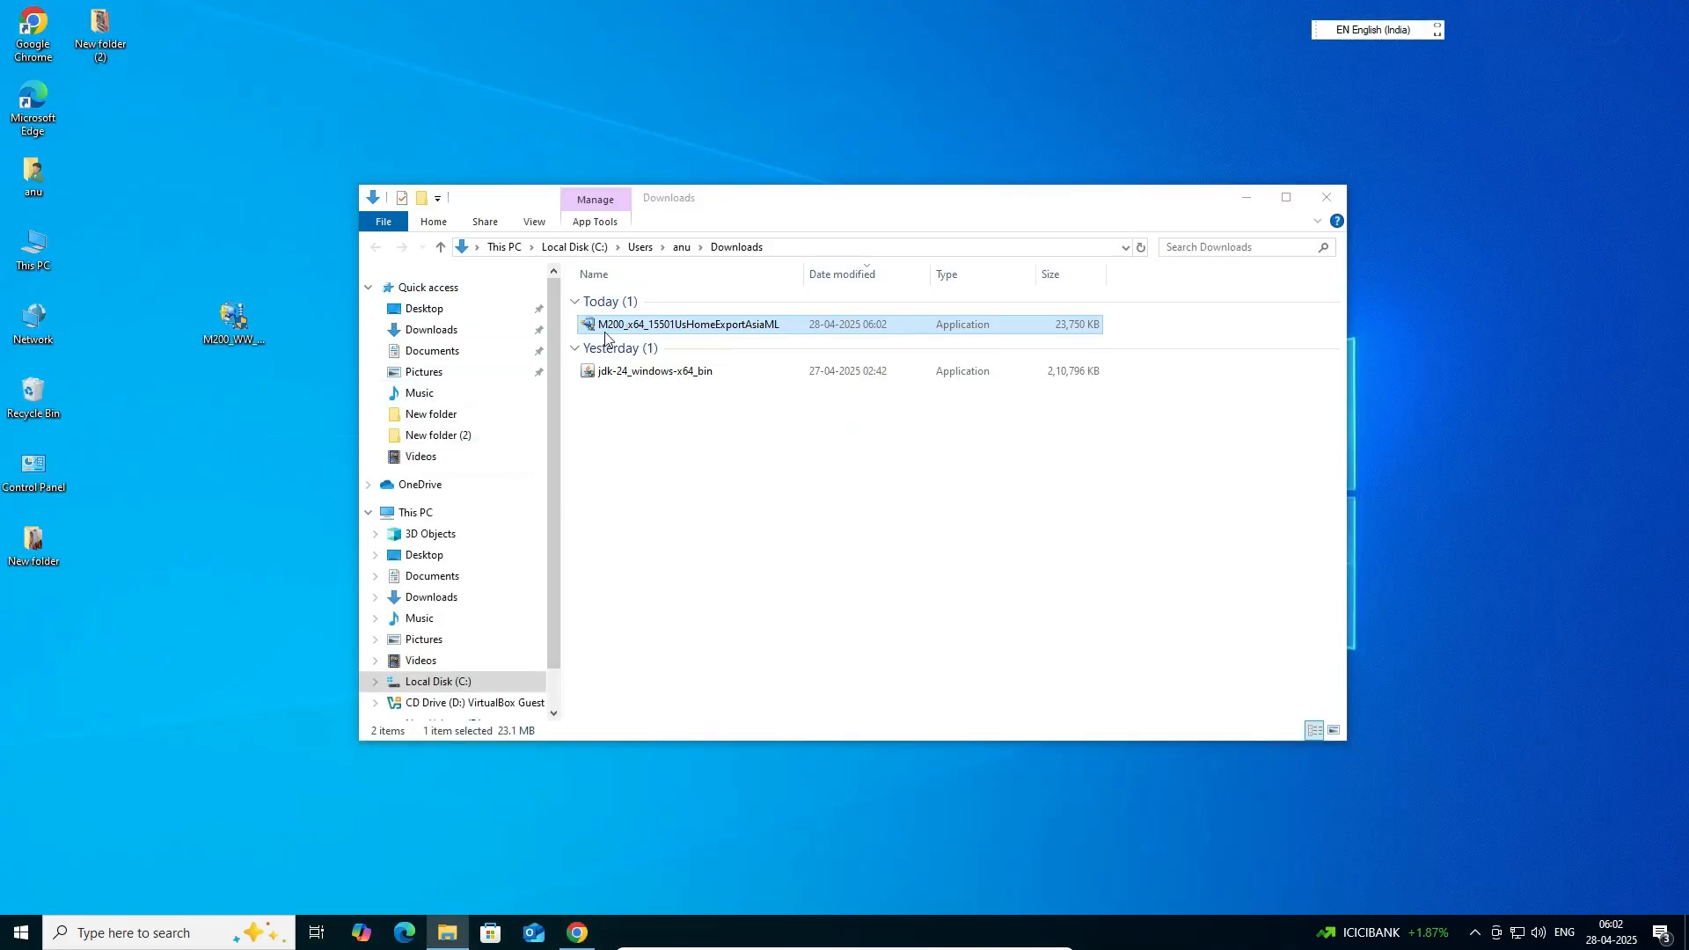
drag(605, 337, 227, 412)
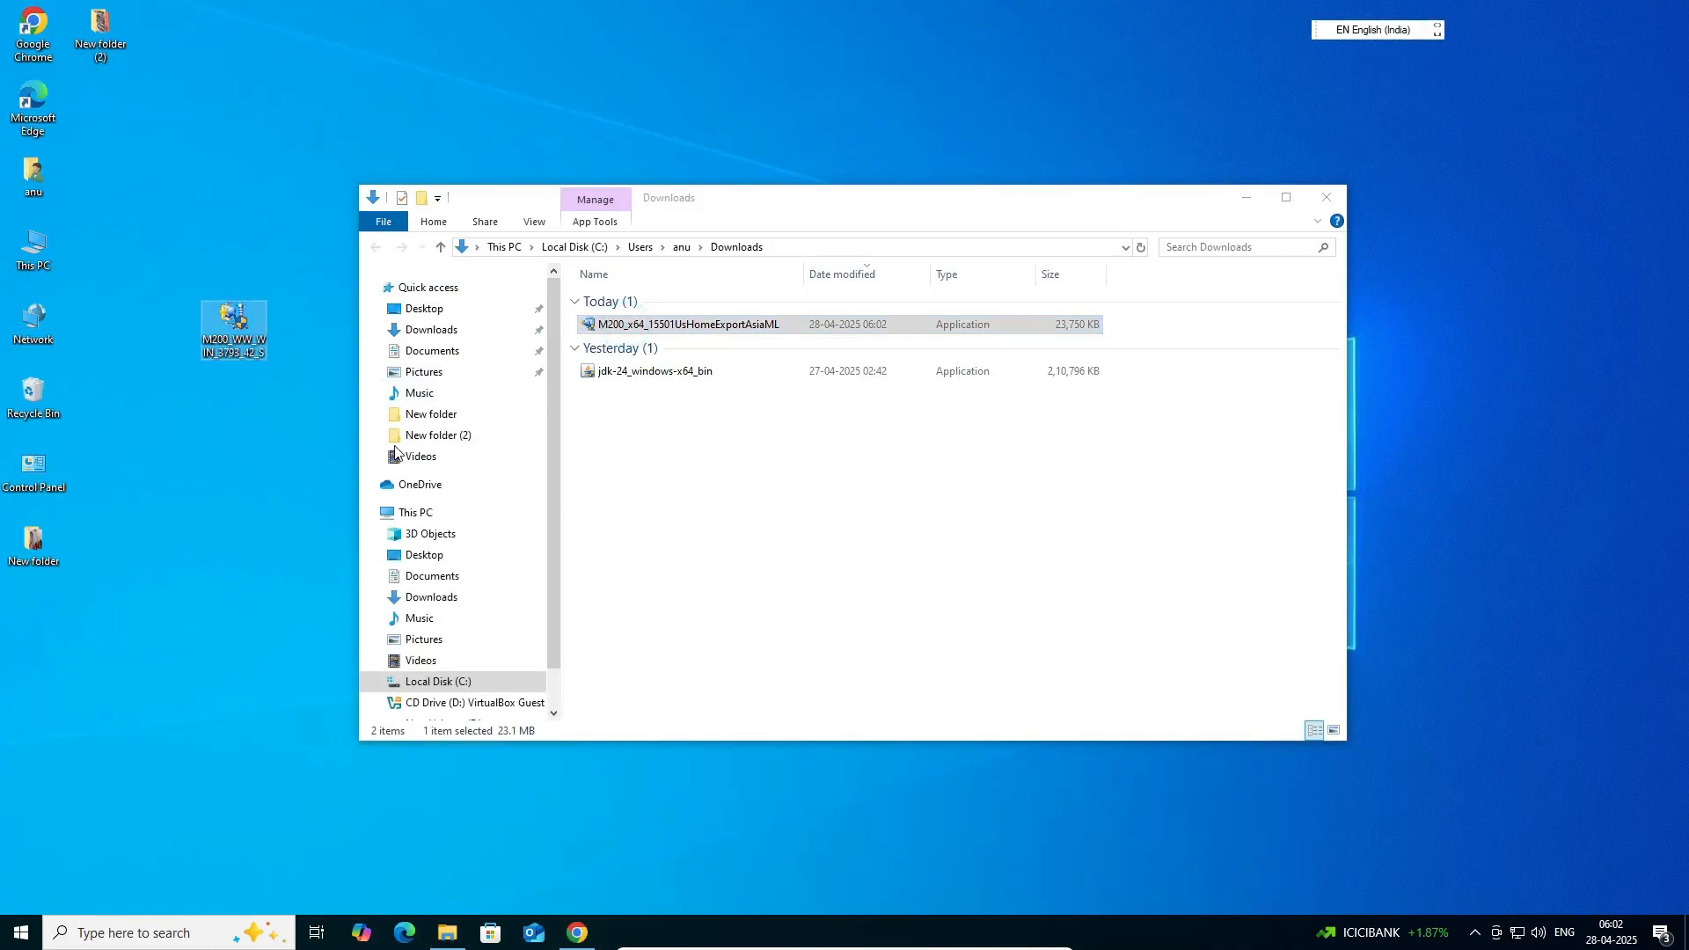
click(1325, 201)
Extract M200_x64_15501UsHomeExportAsiaML with WinRAR into a desktop folder of the same name and place that folder beside the Recycle Bin
click(243, 341)
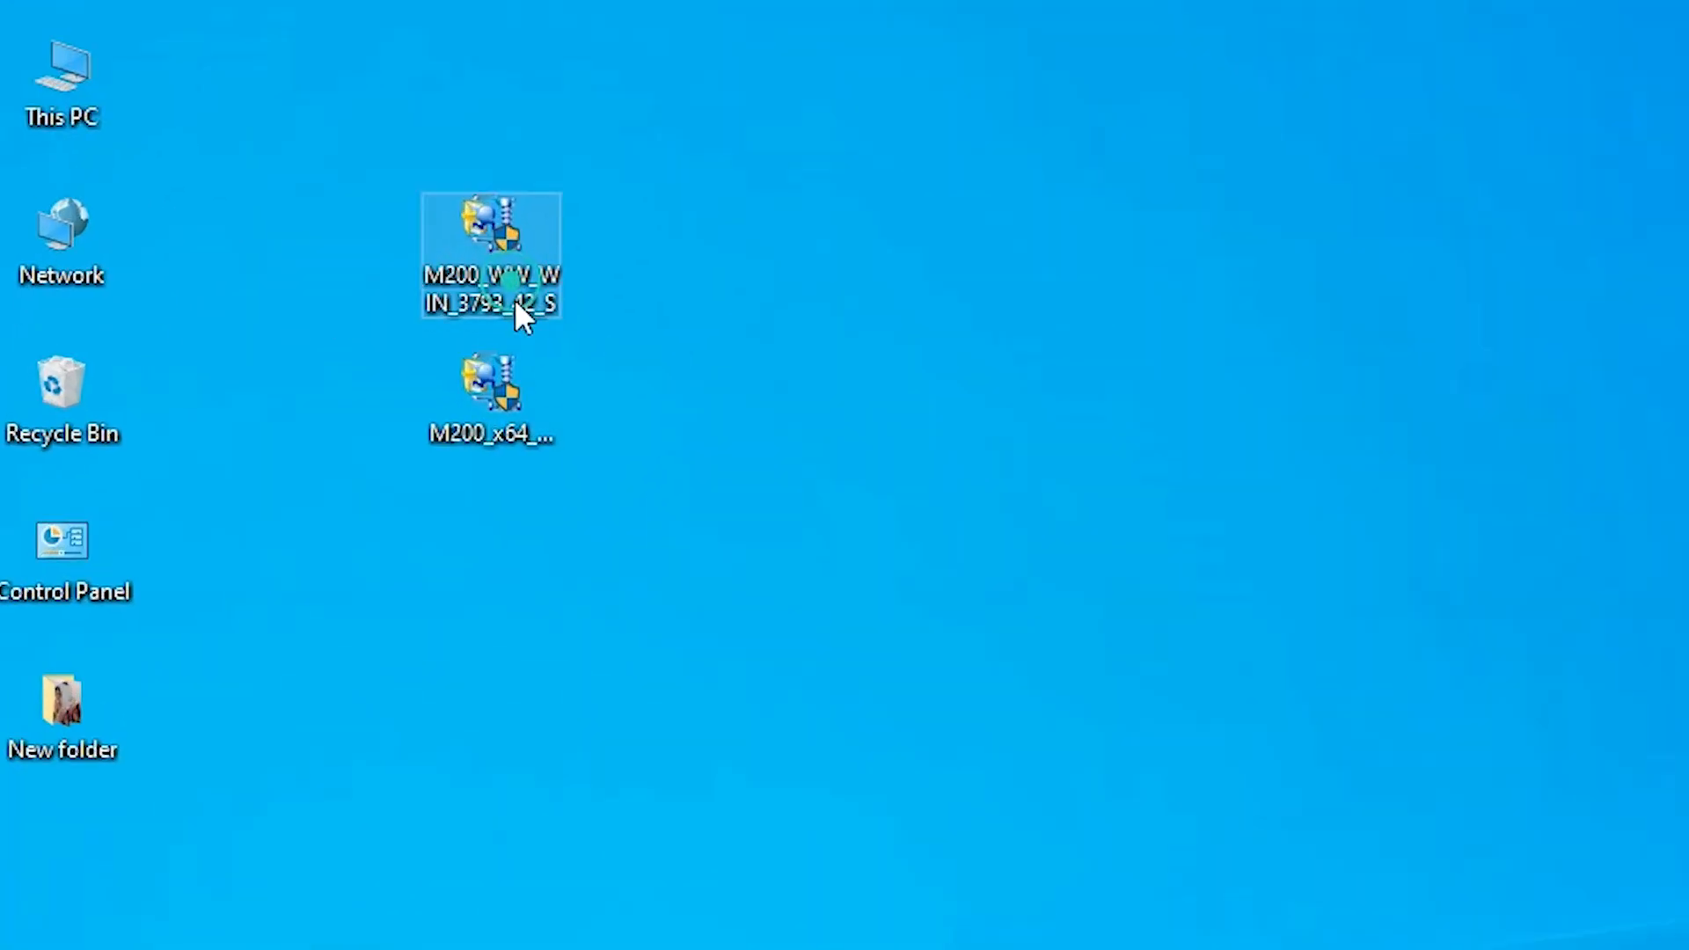
click(528, 413)
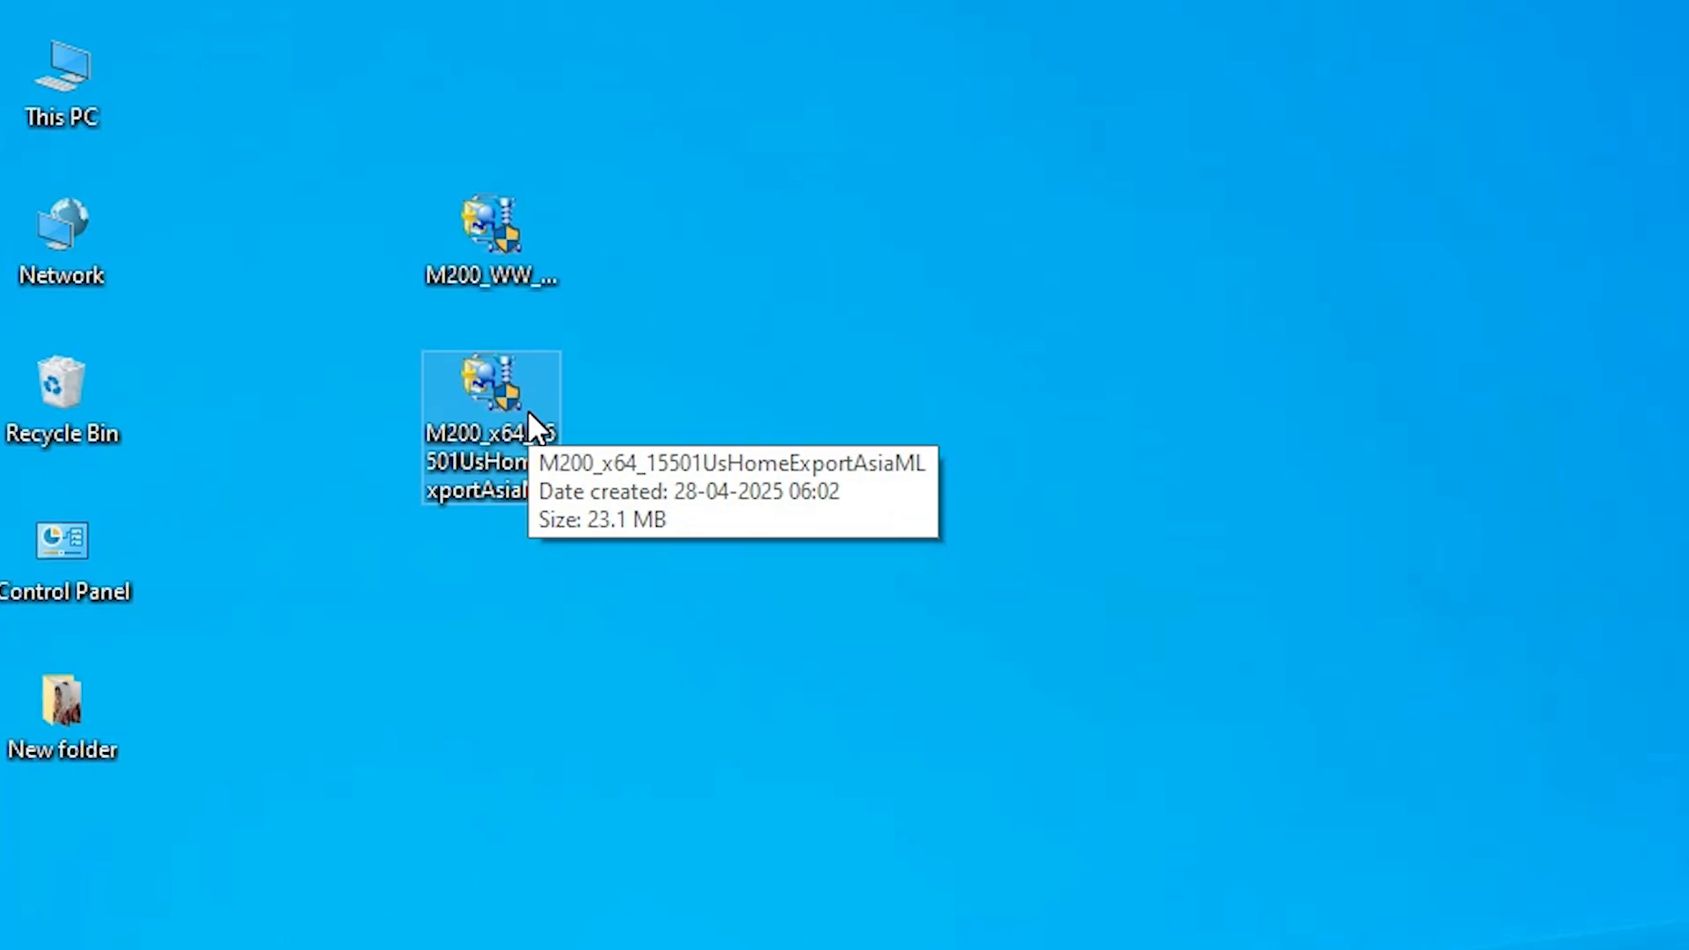
right_click(509, 415)
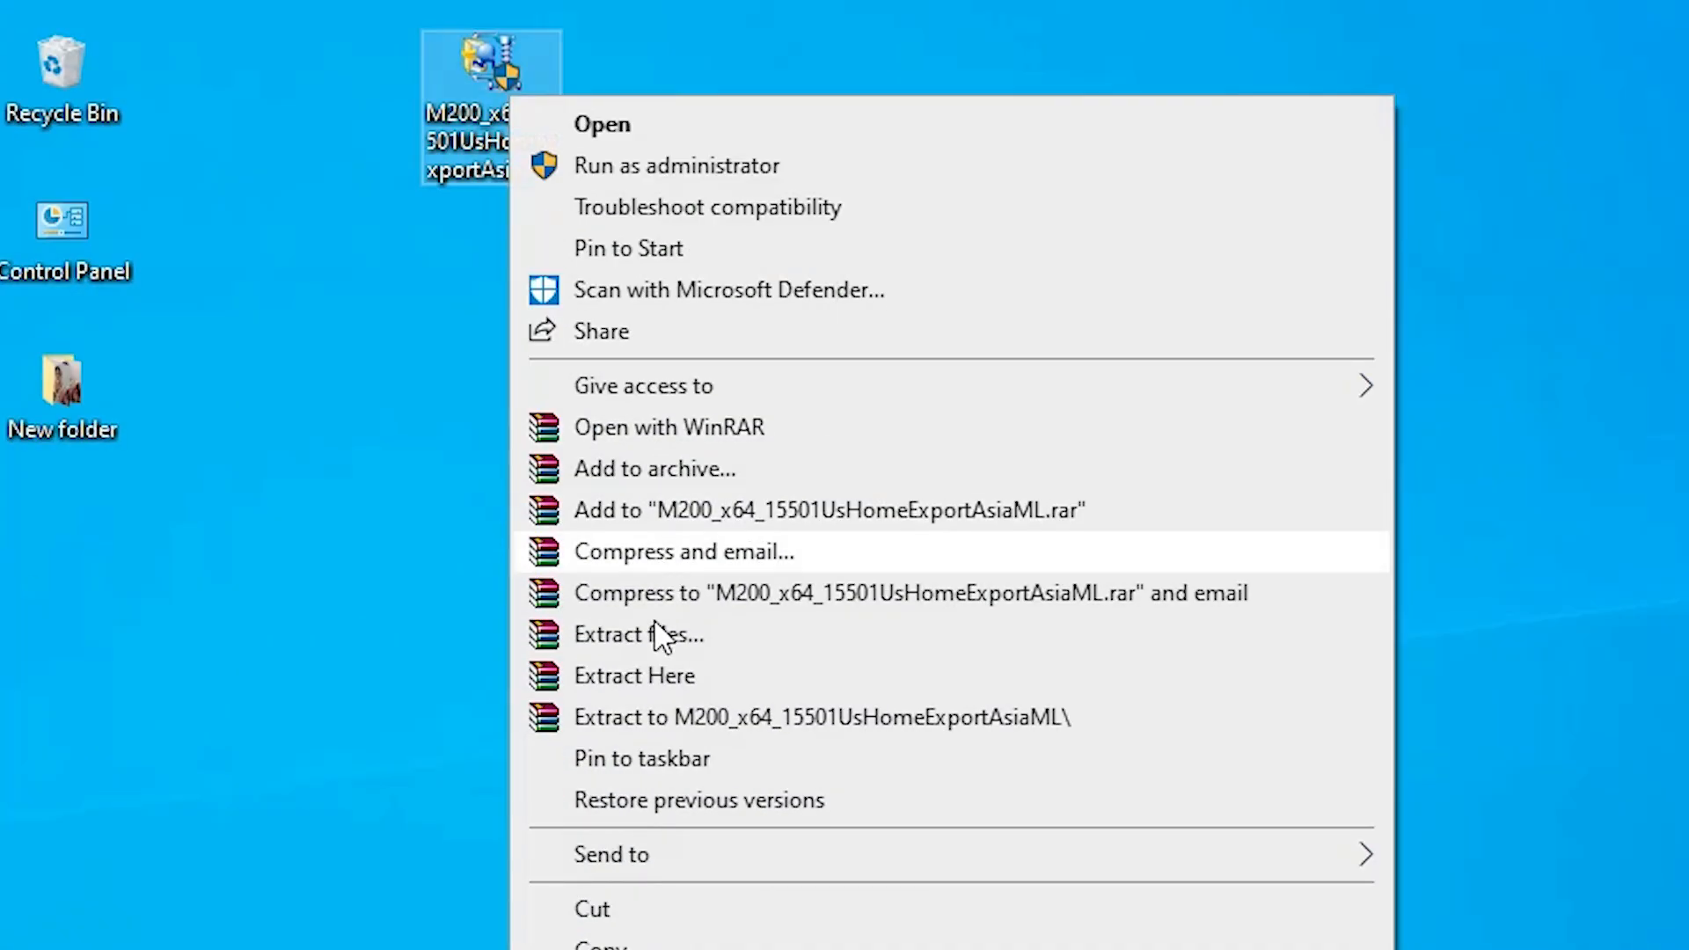
click(660, 631)
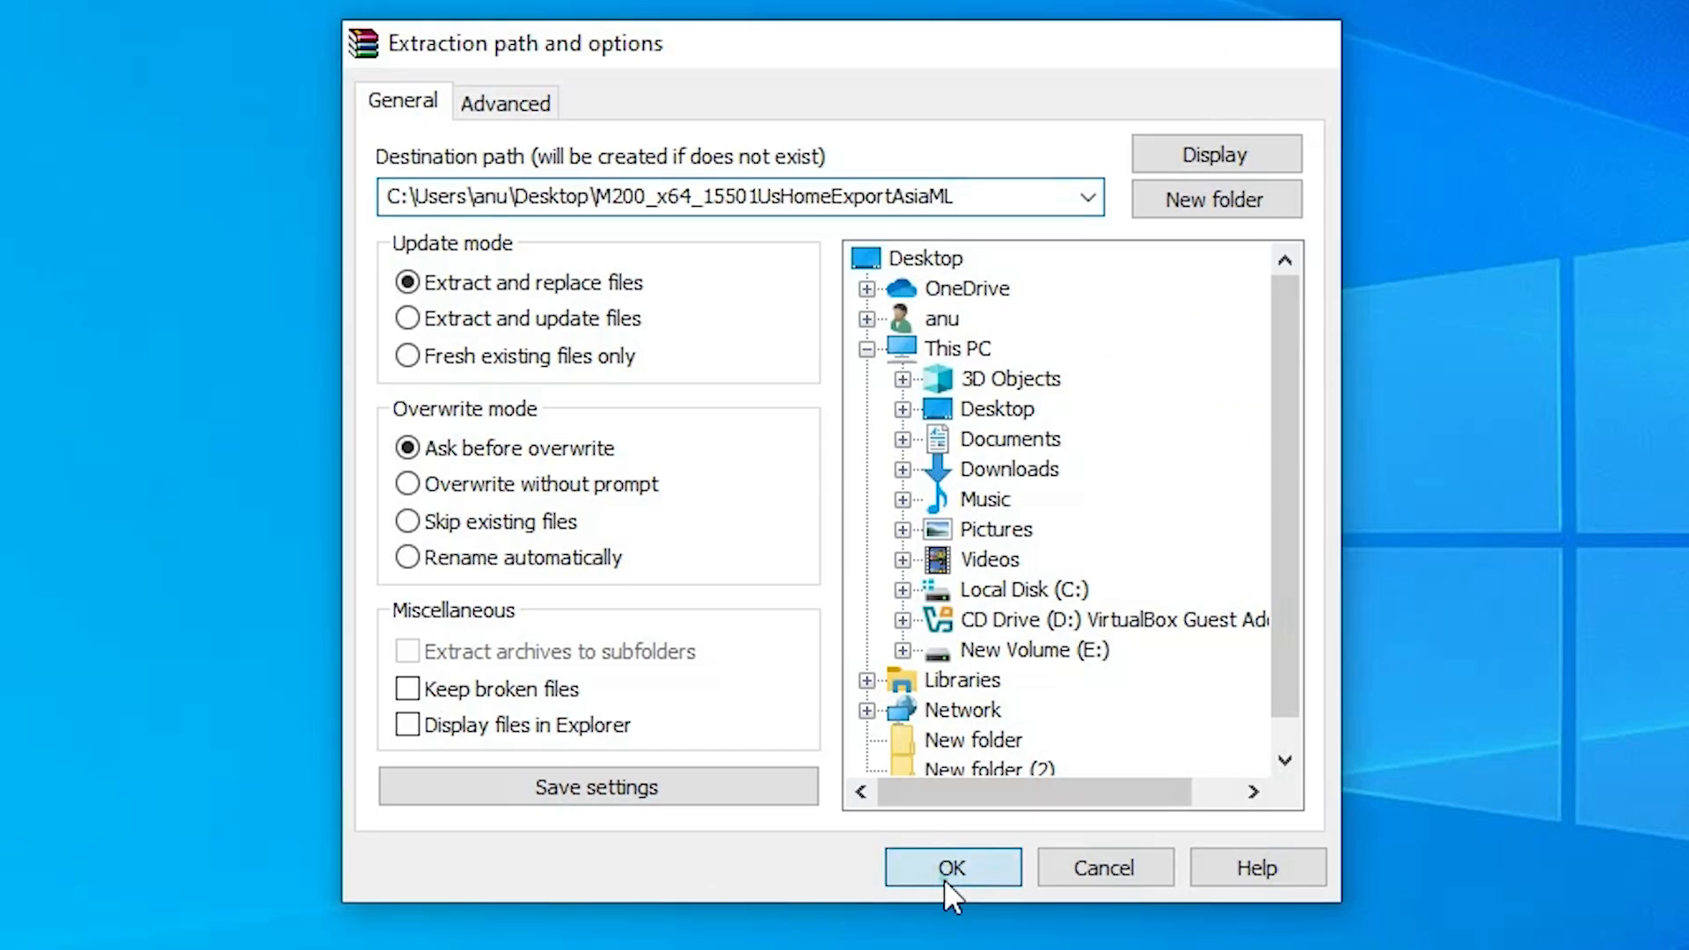
click(943, 878)
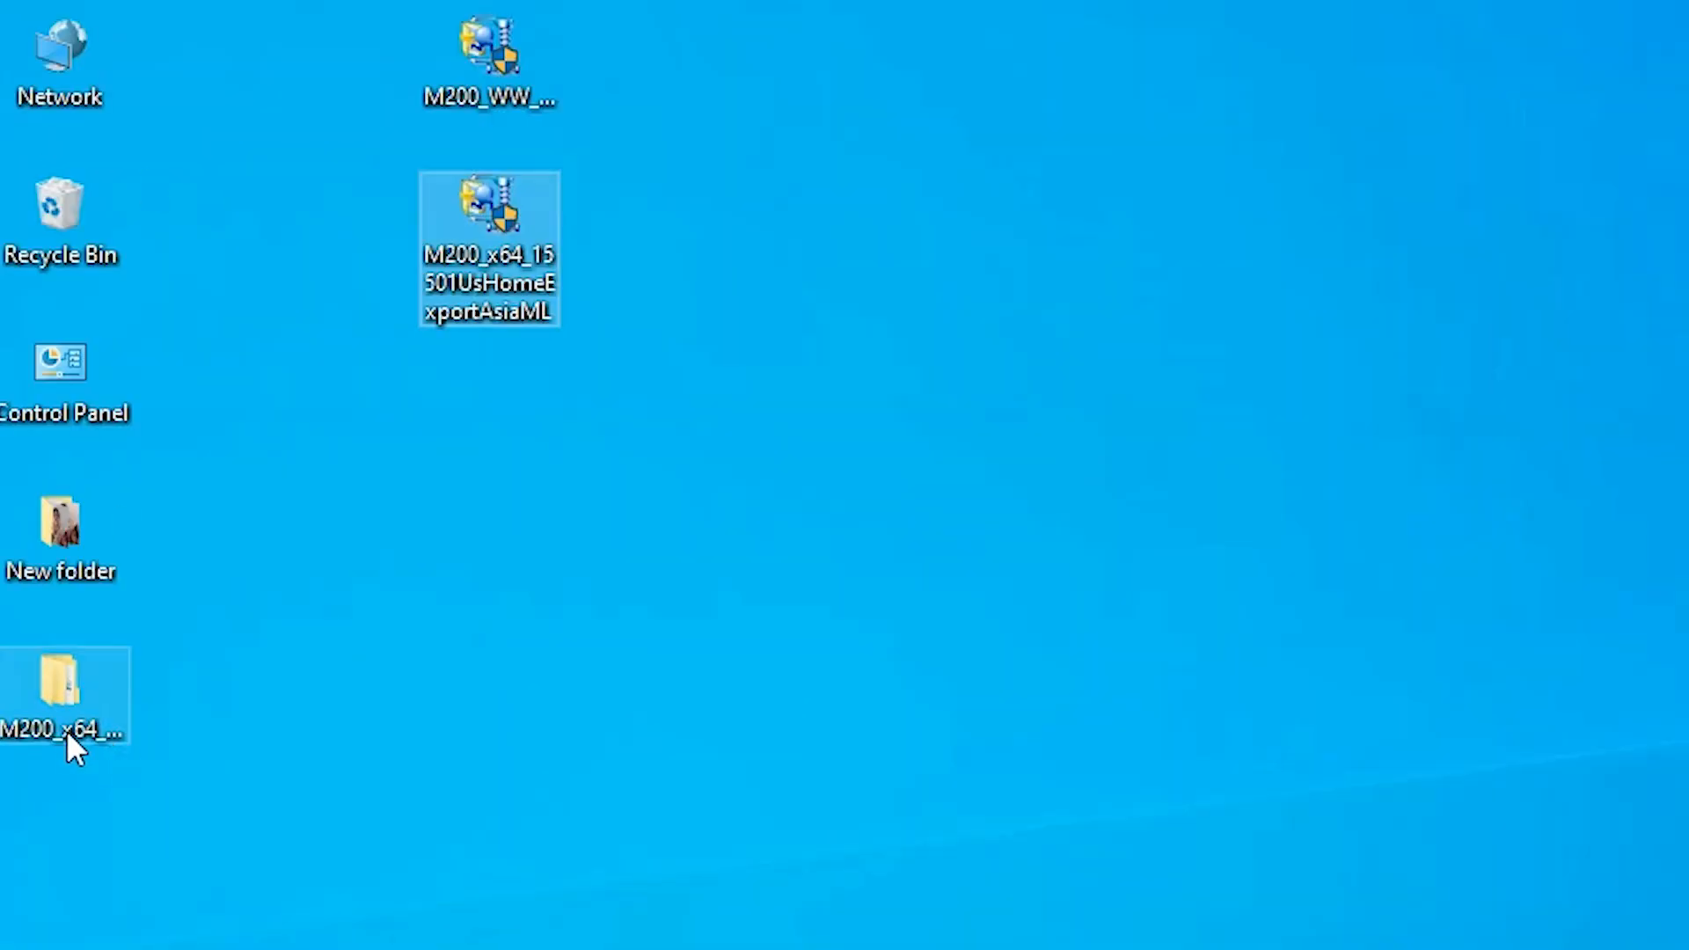
drag(66, 730, 250, 274)
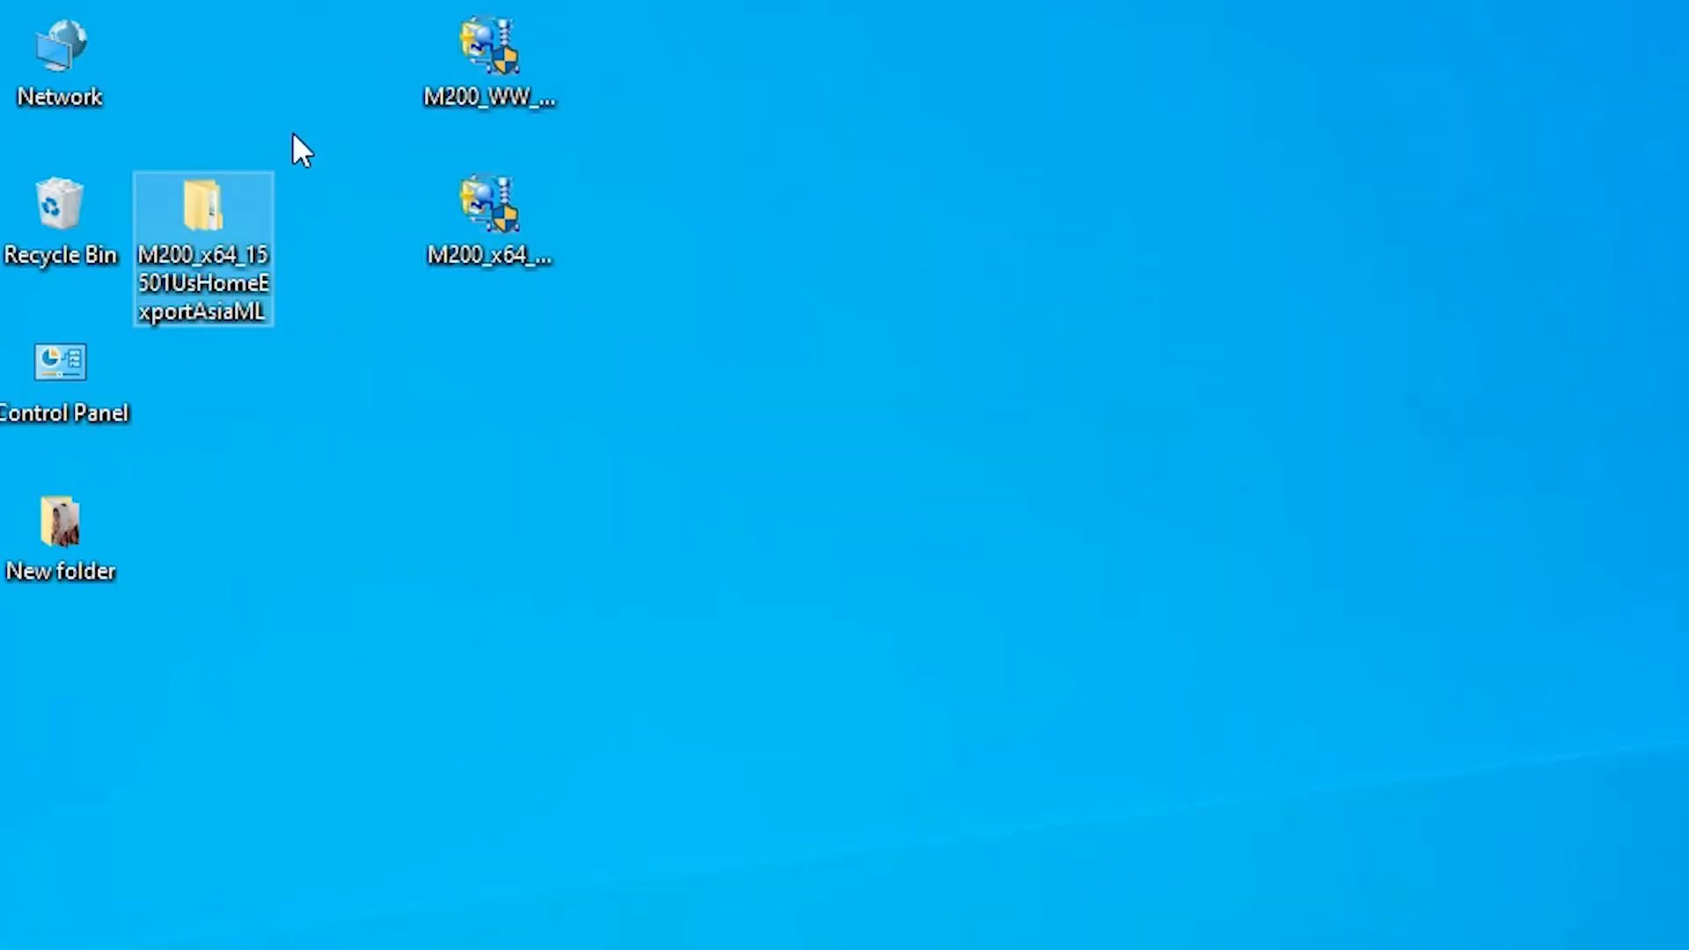
Examine the extracted driver files in the M200_x64_15501UsHomeExportAsiaML folder down to WINX64, and close the folder
double_click(230, 220)
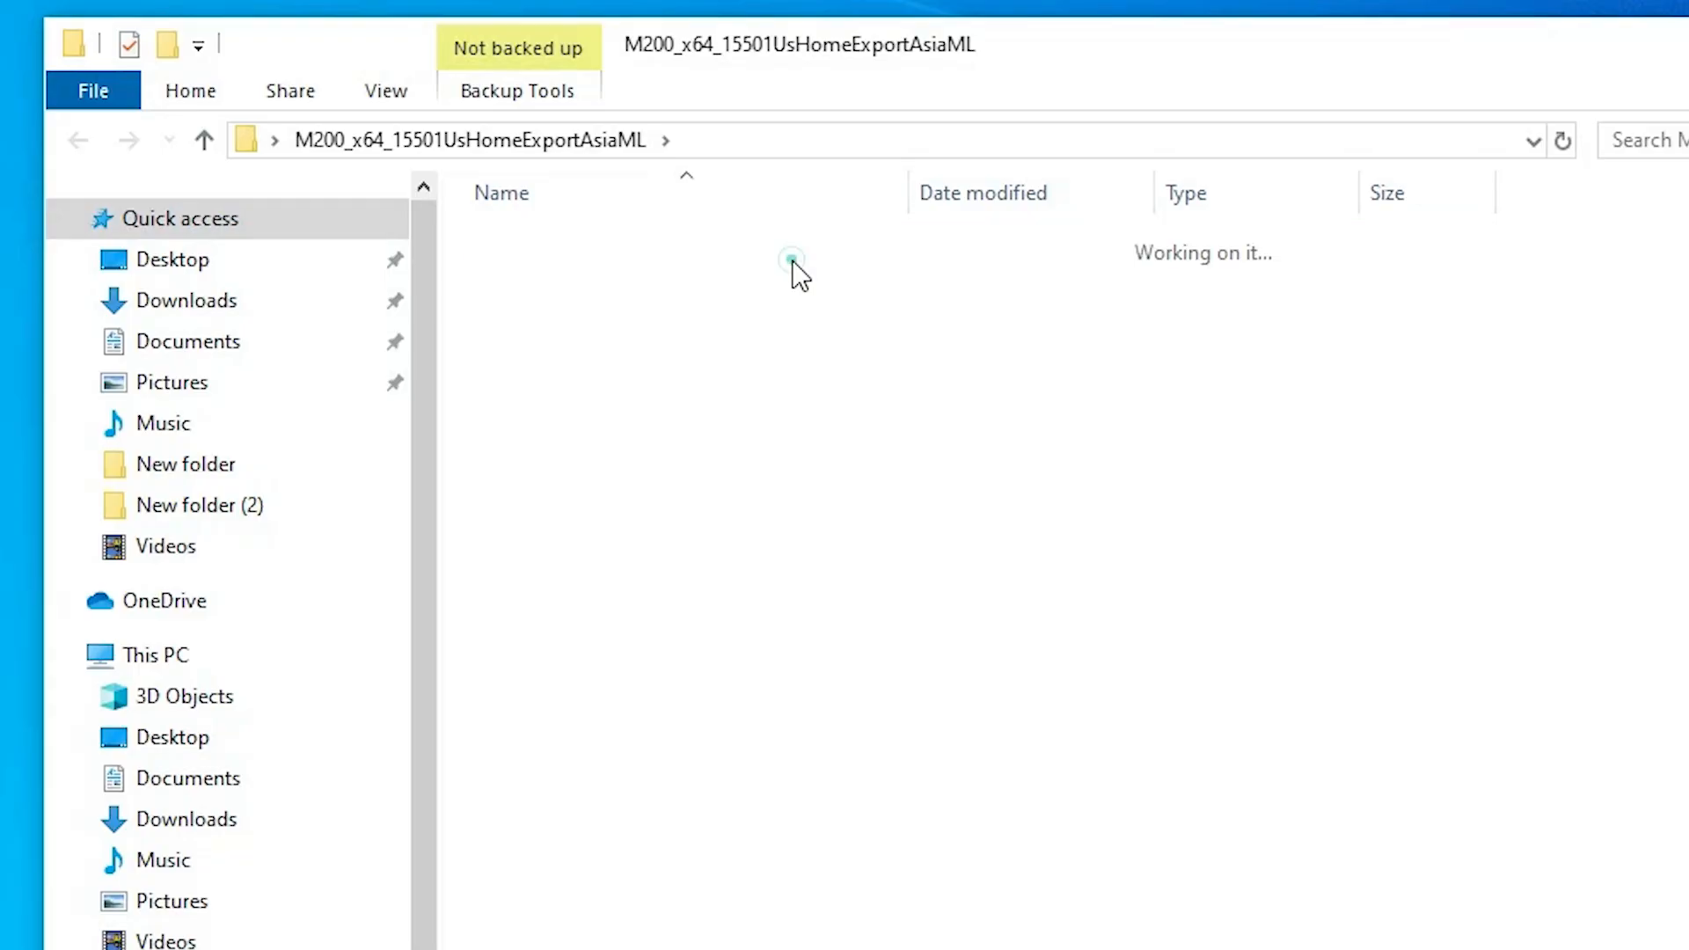
double_click(773, 251)
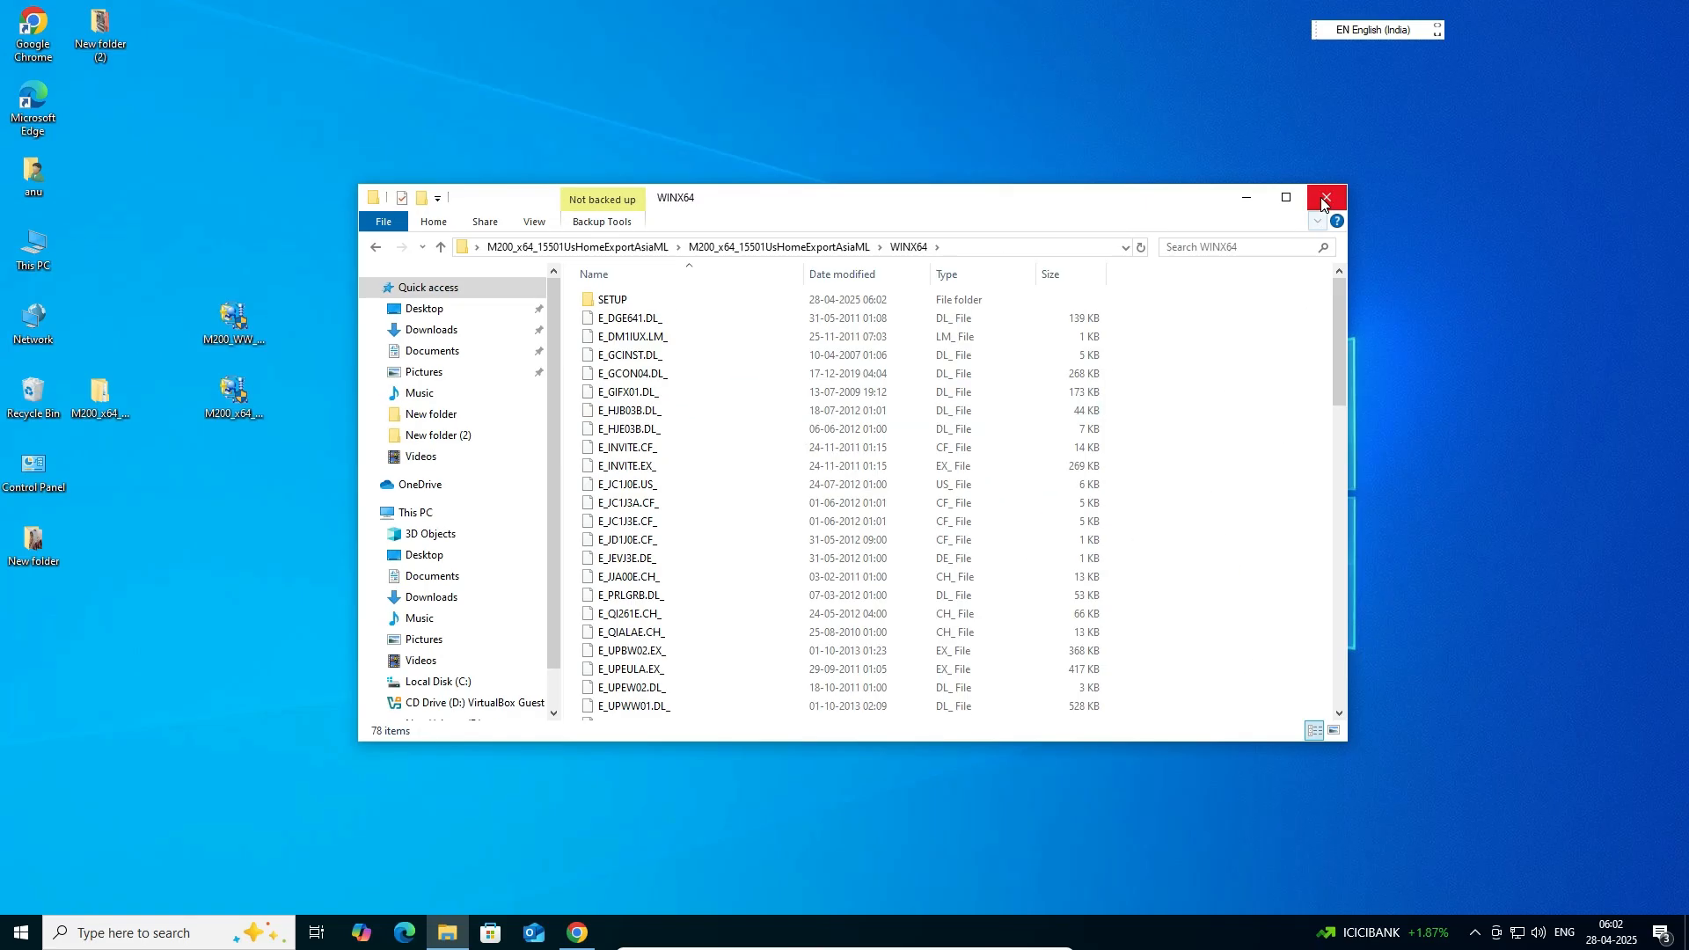
click(1321, 197)
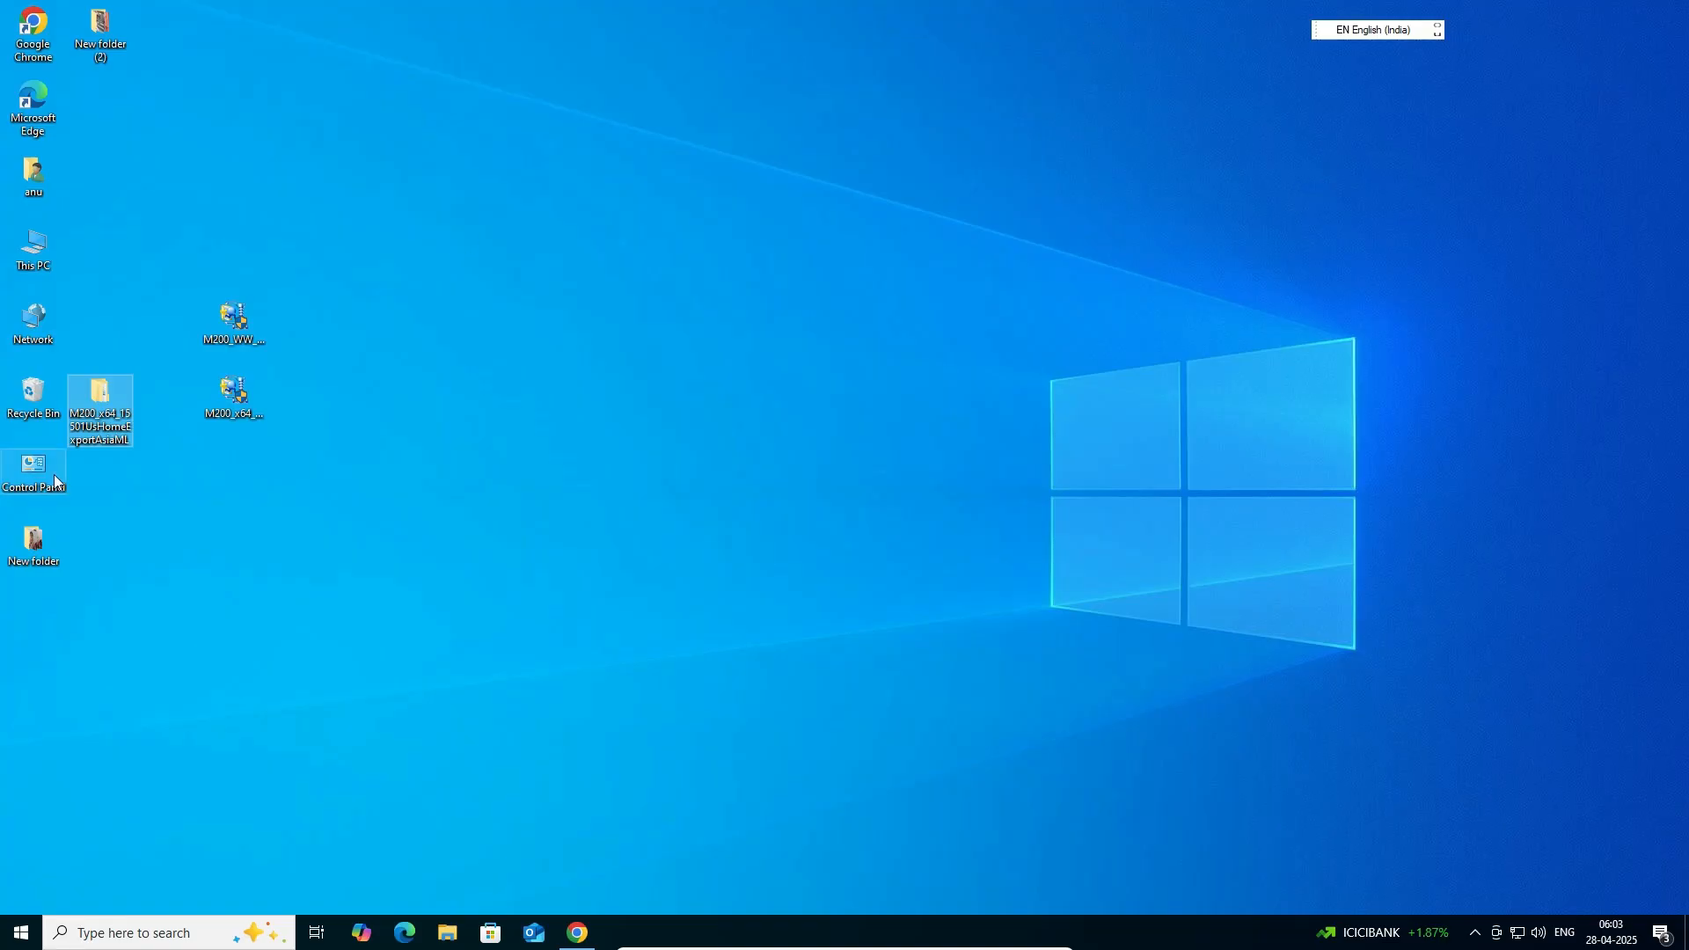
click(234, 396)
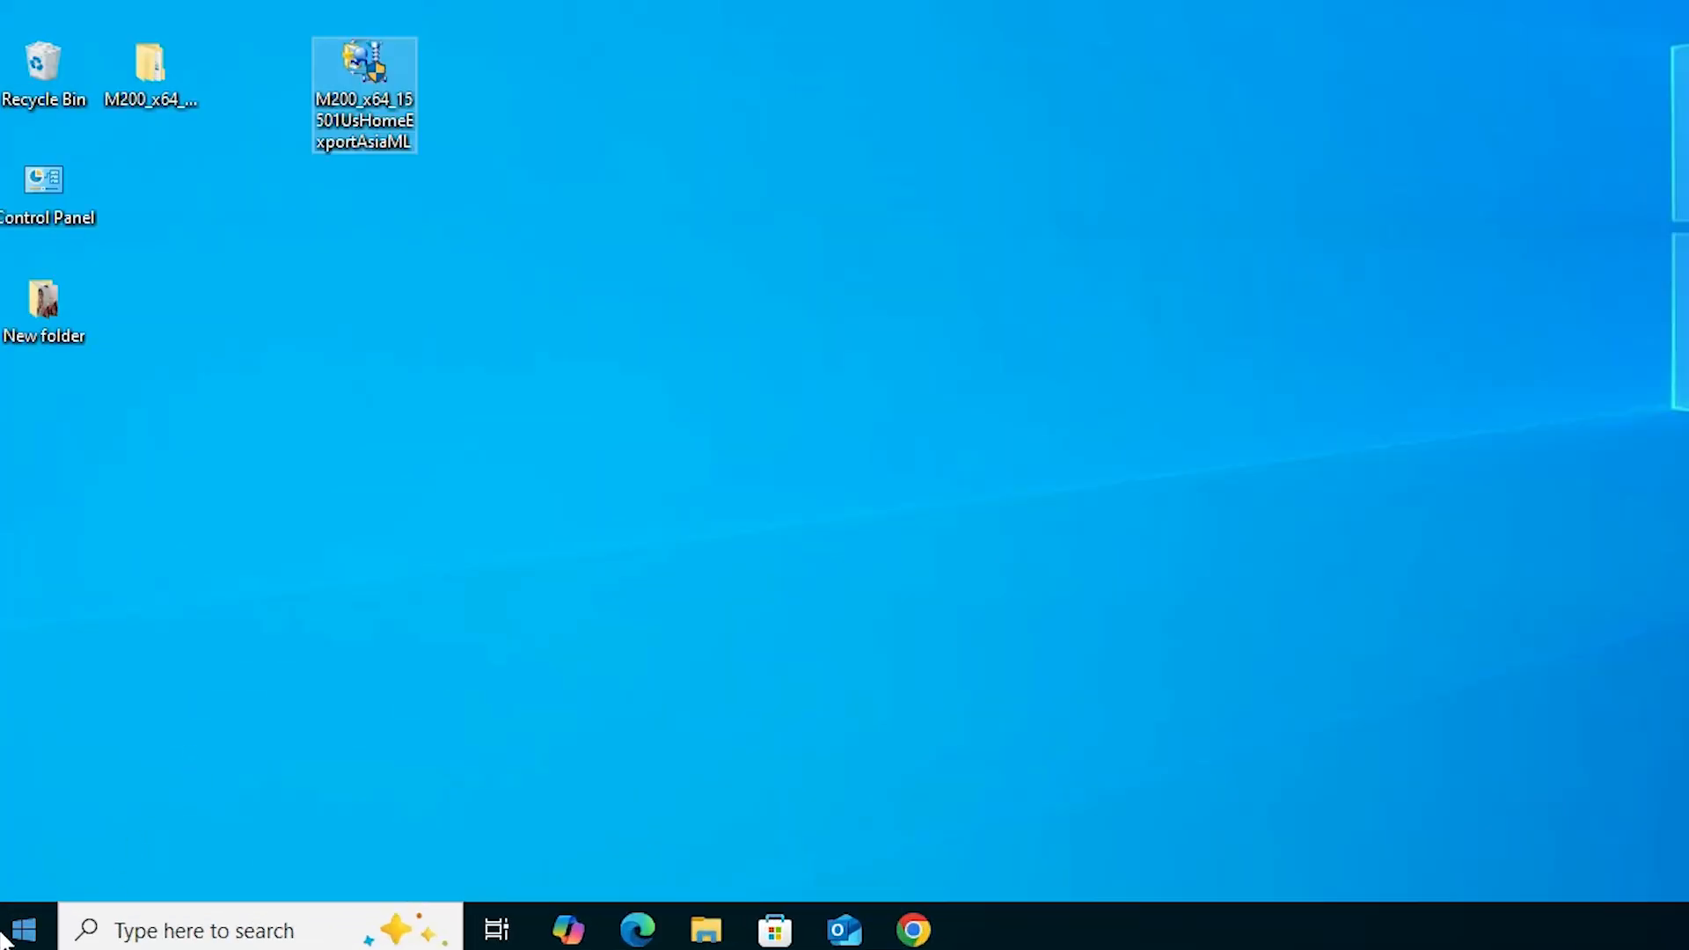
Open the Windows Printers & scanners settings and start adding a printer that isn't listed
click(7, 934)
text(p)
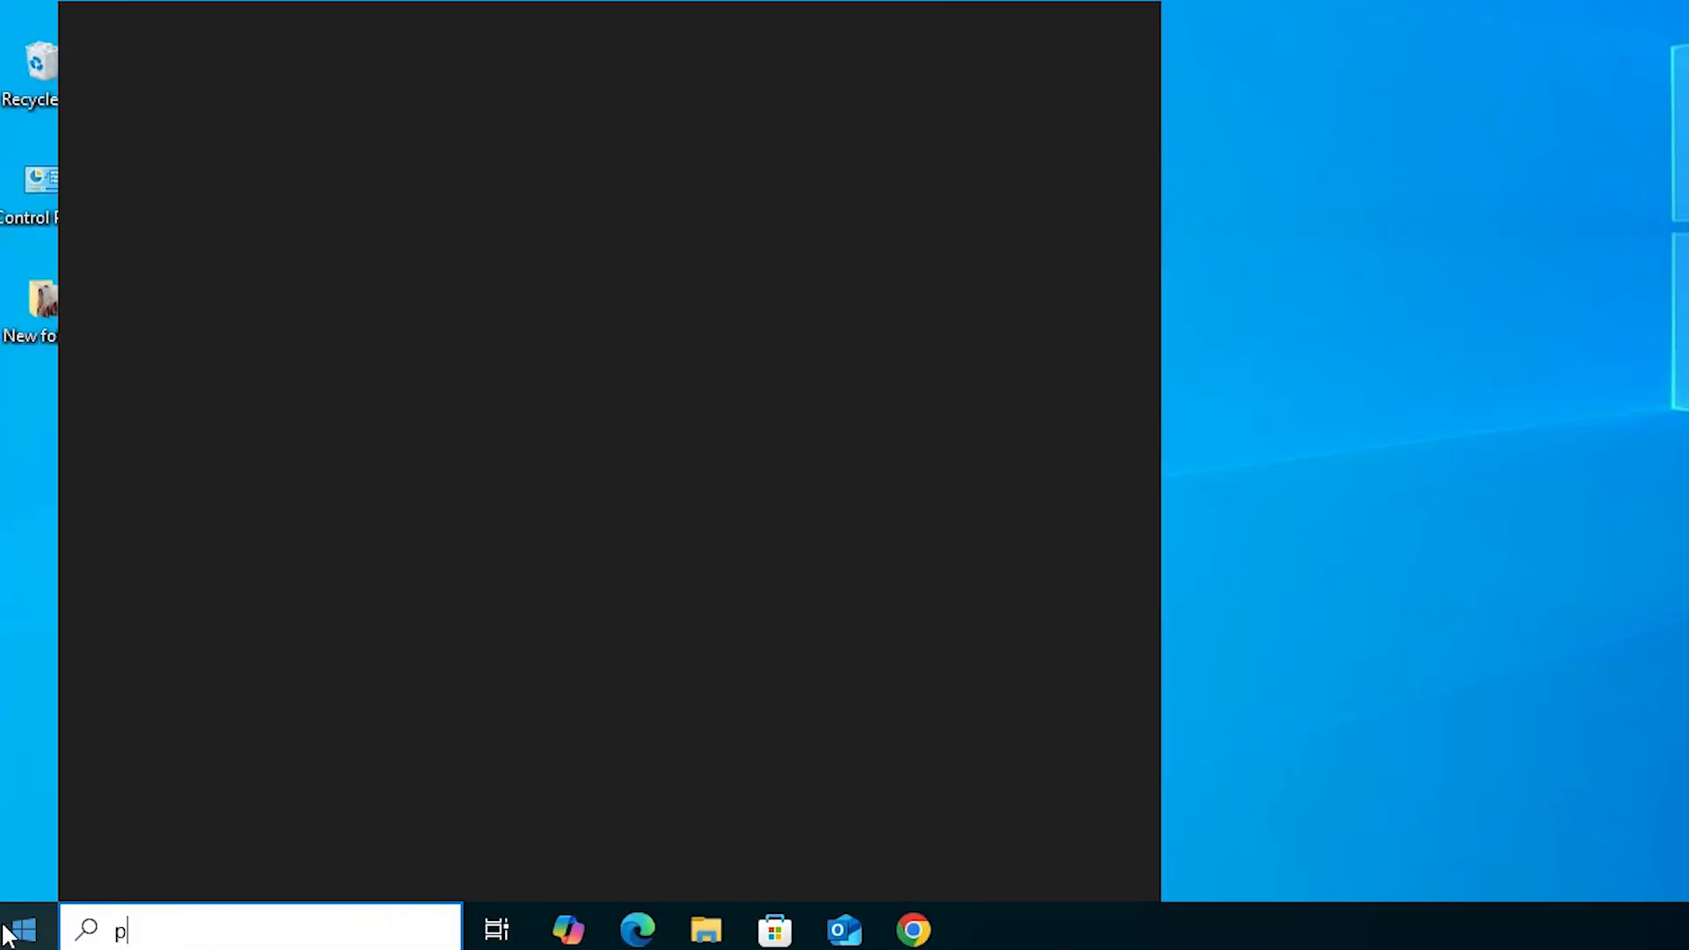
text(ri)
click(268, 147)
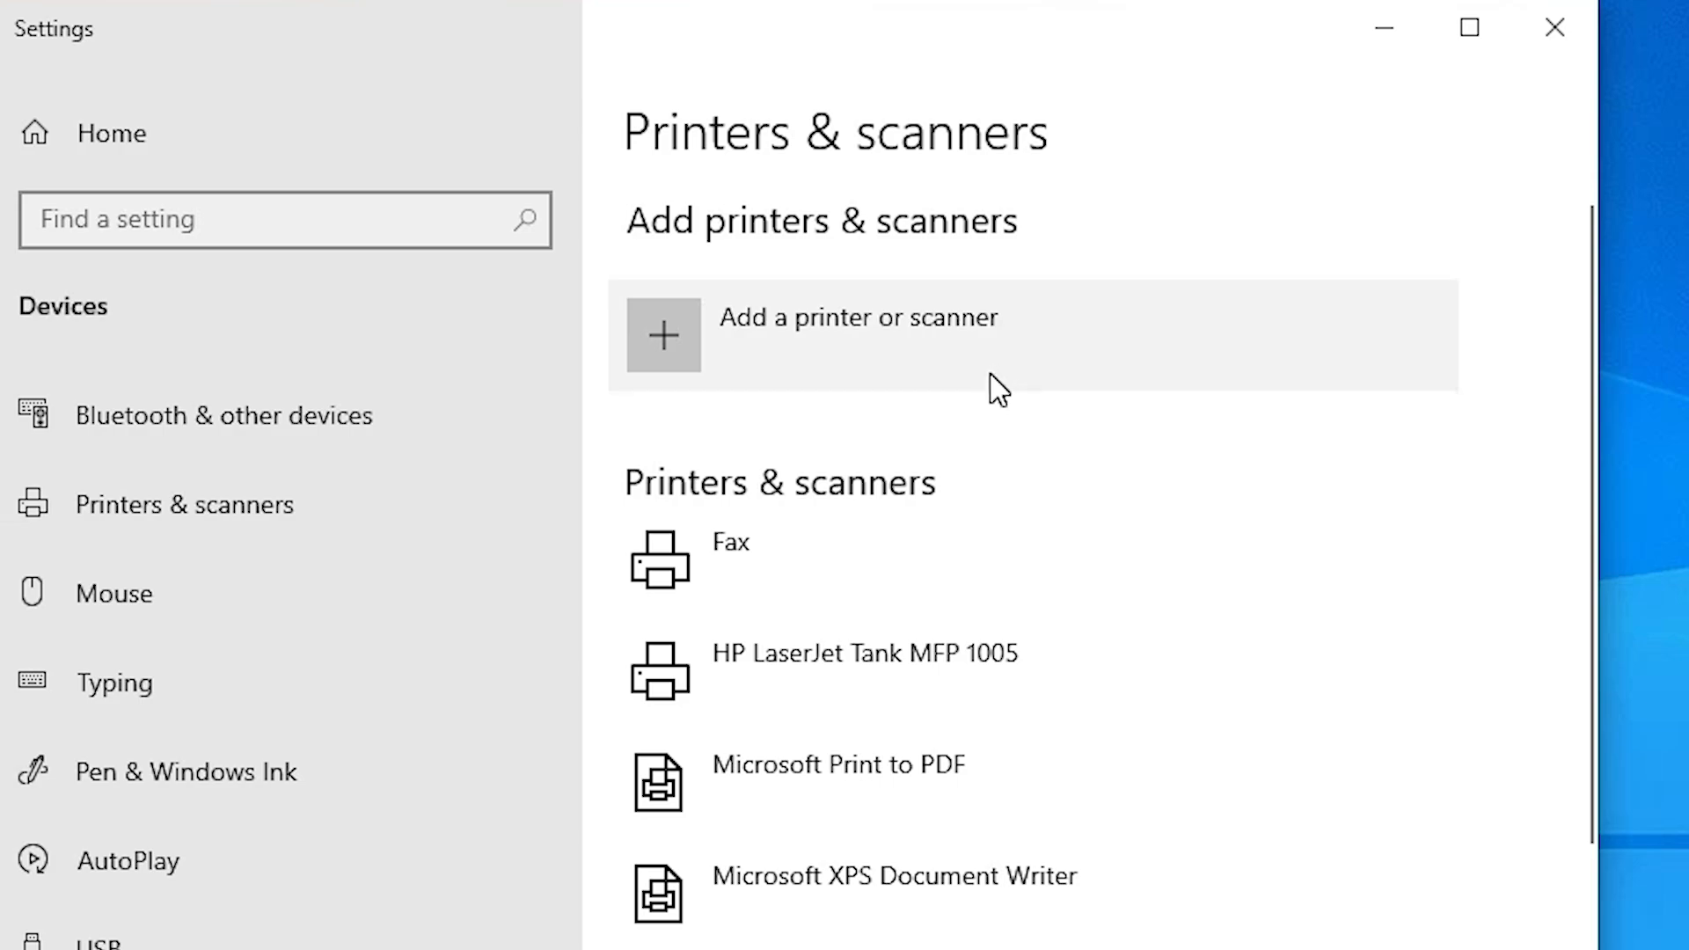
click(997, 388)
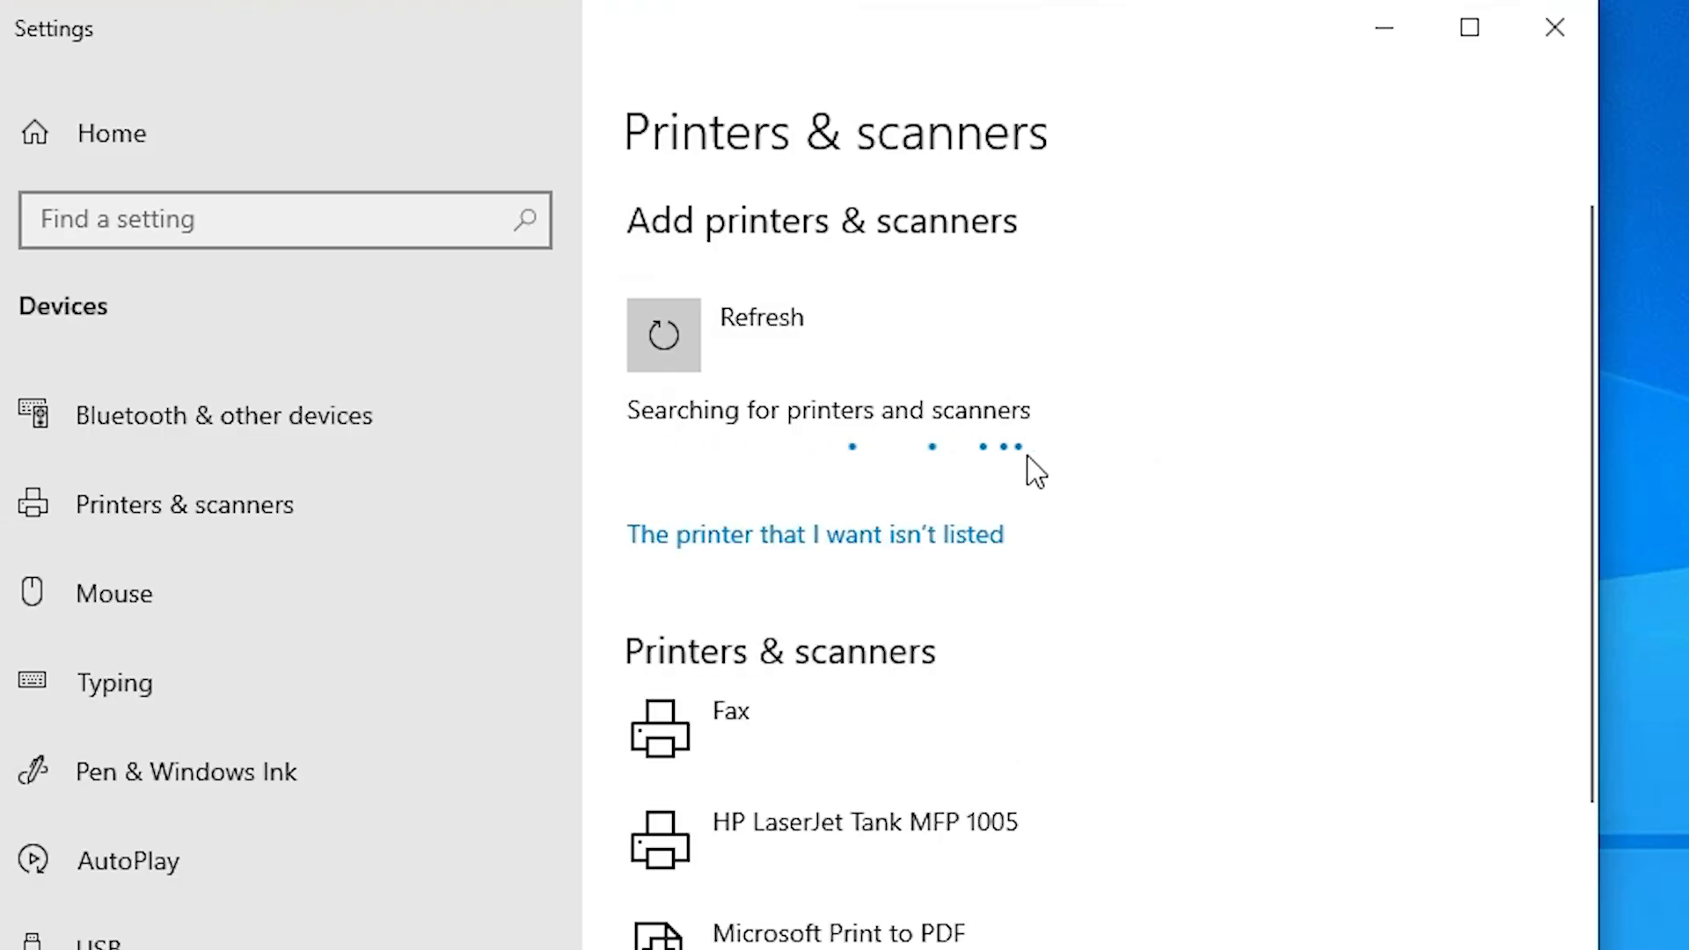
click(981, 559)
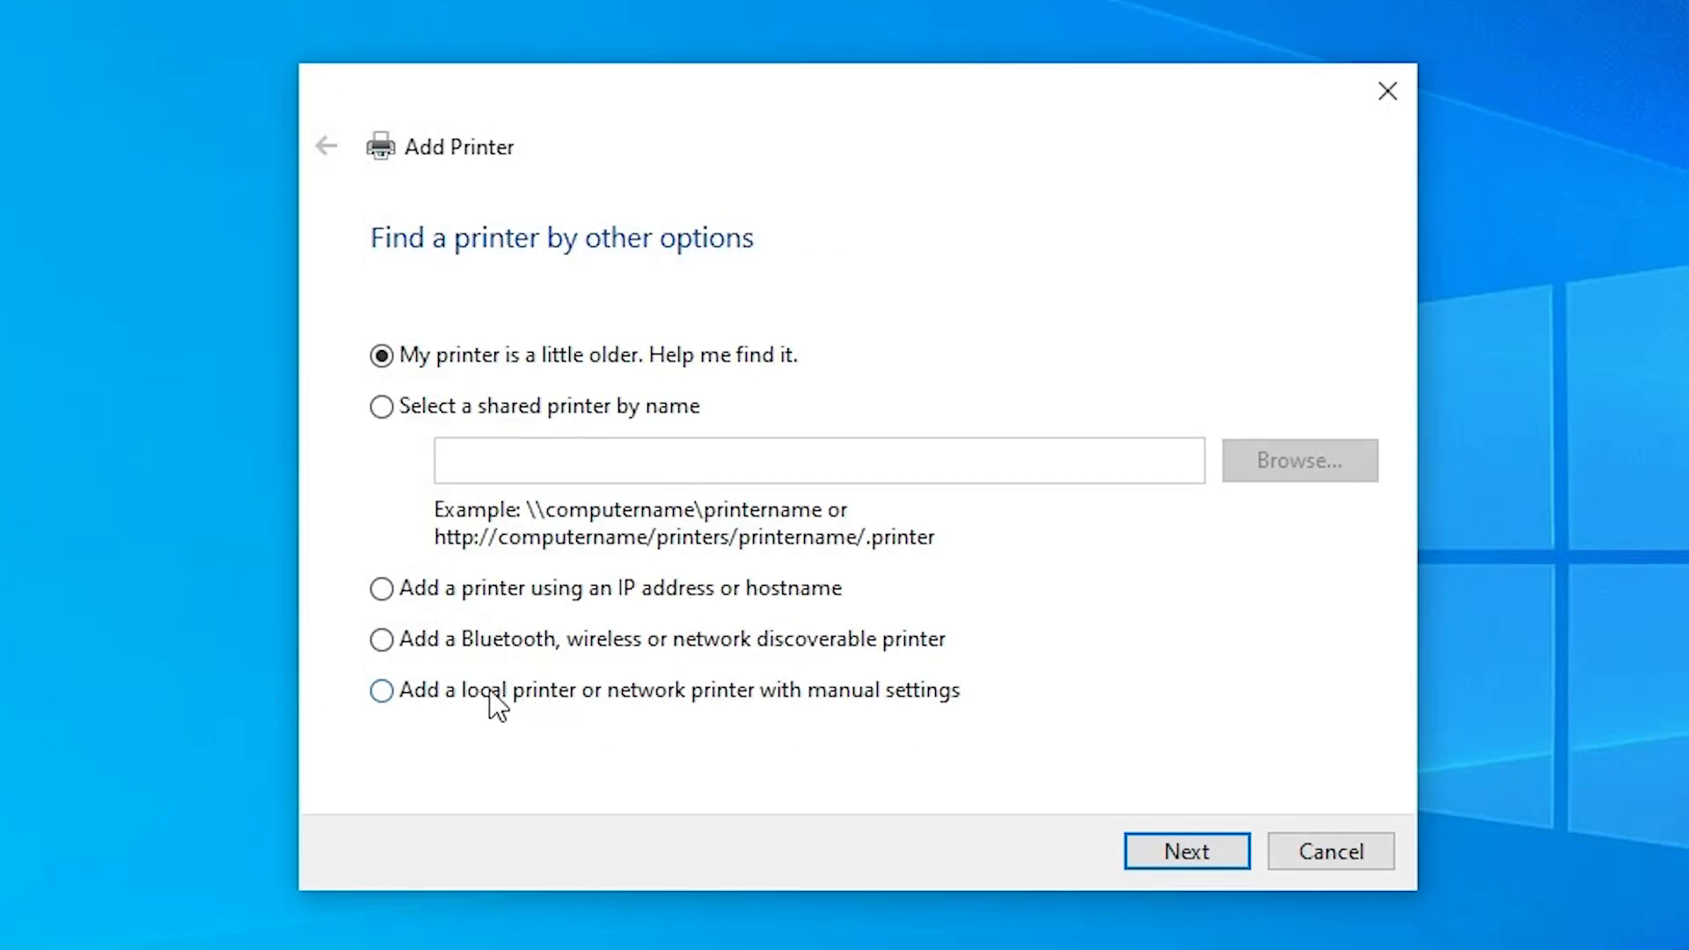
Choose to add a local printer with manual settings and use the existing port USB_001 (Local Port)
click(452, 691)
click(1243, 849)
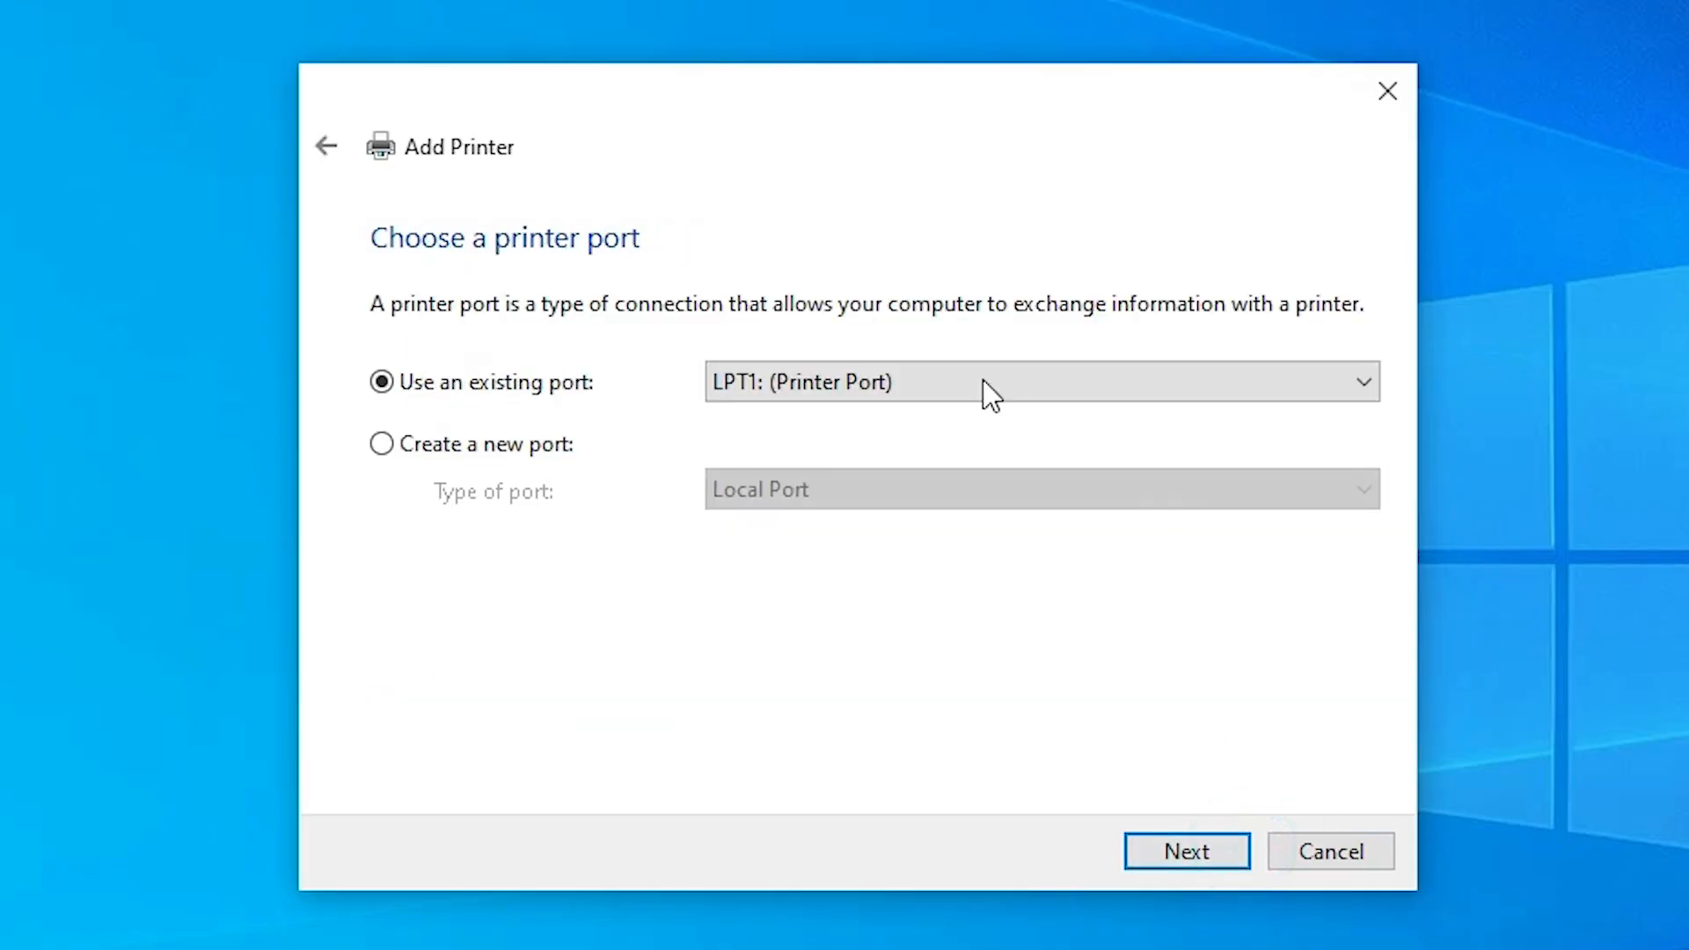
click(833, 394)
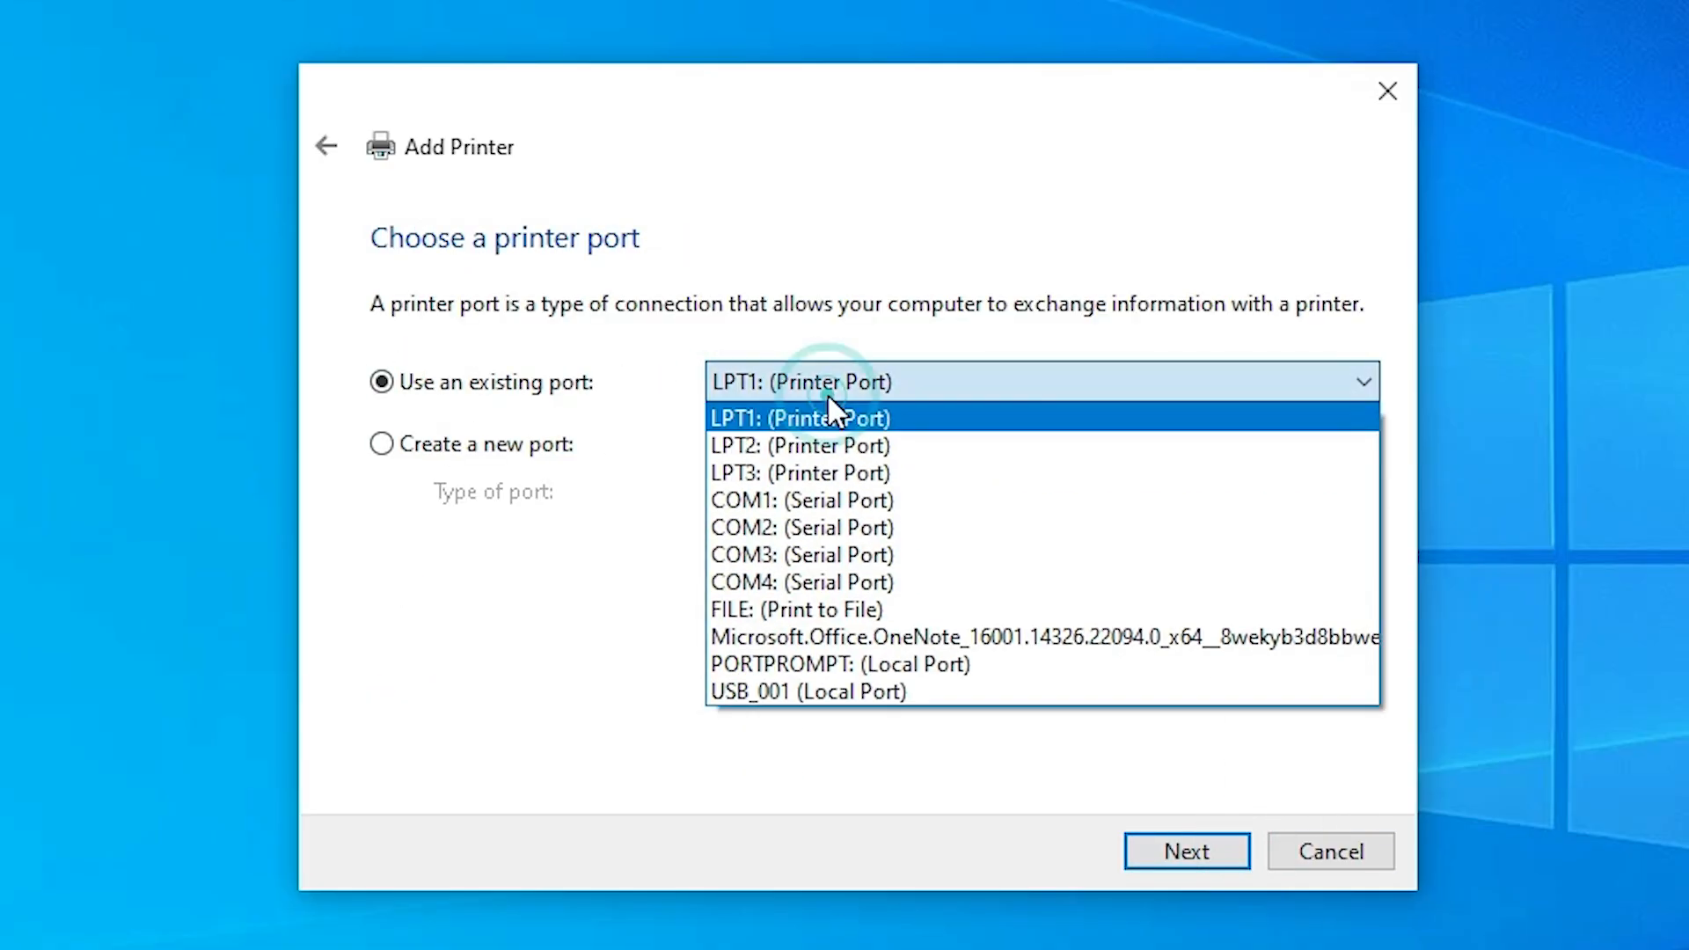
click(817, 693)
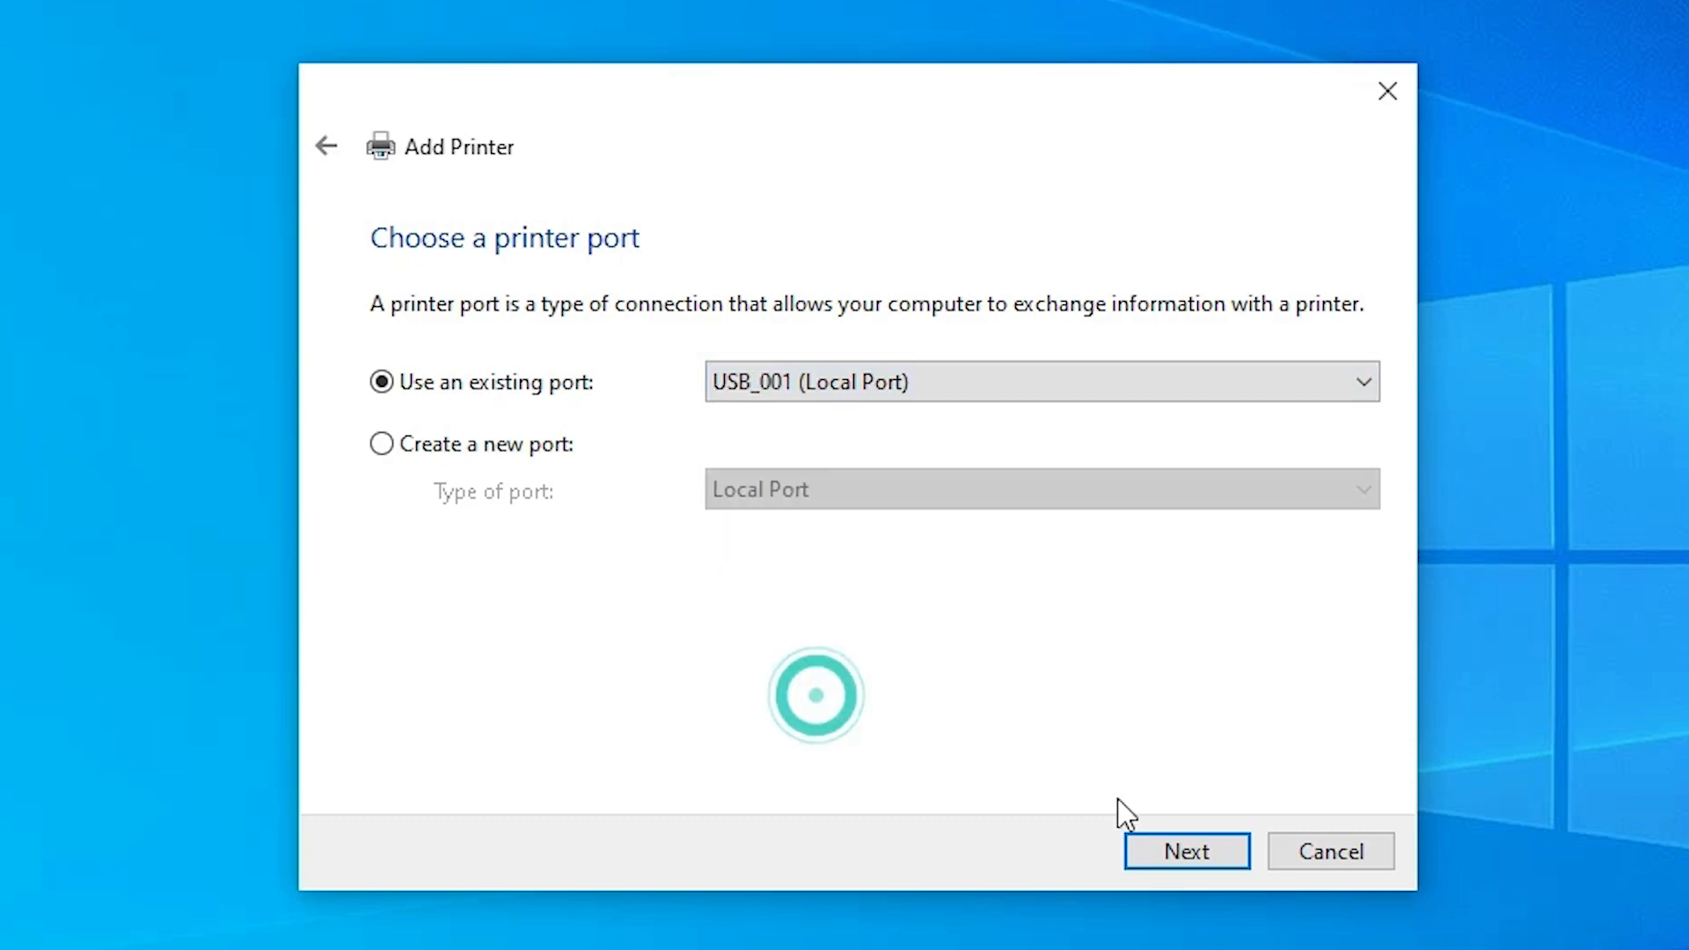
click(1163, 853)
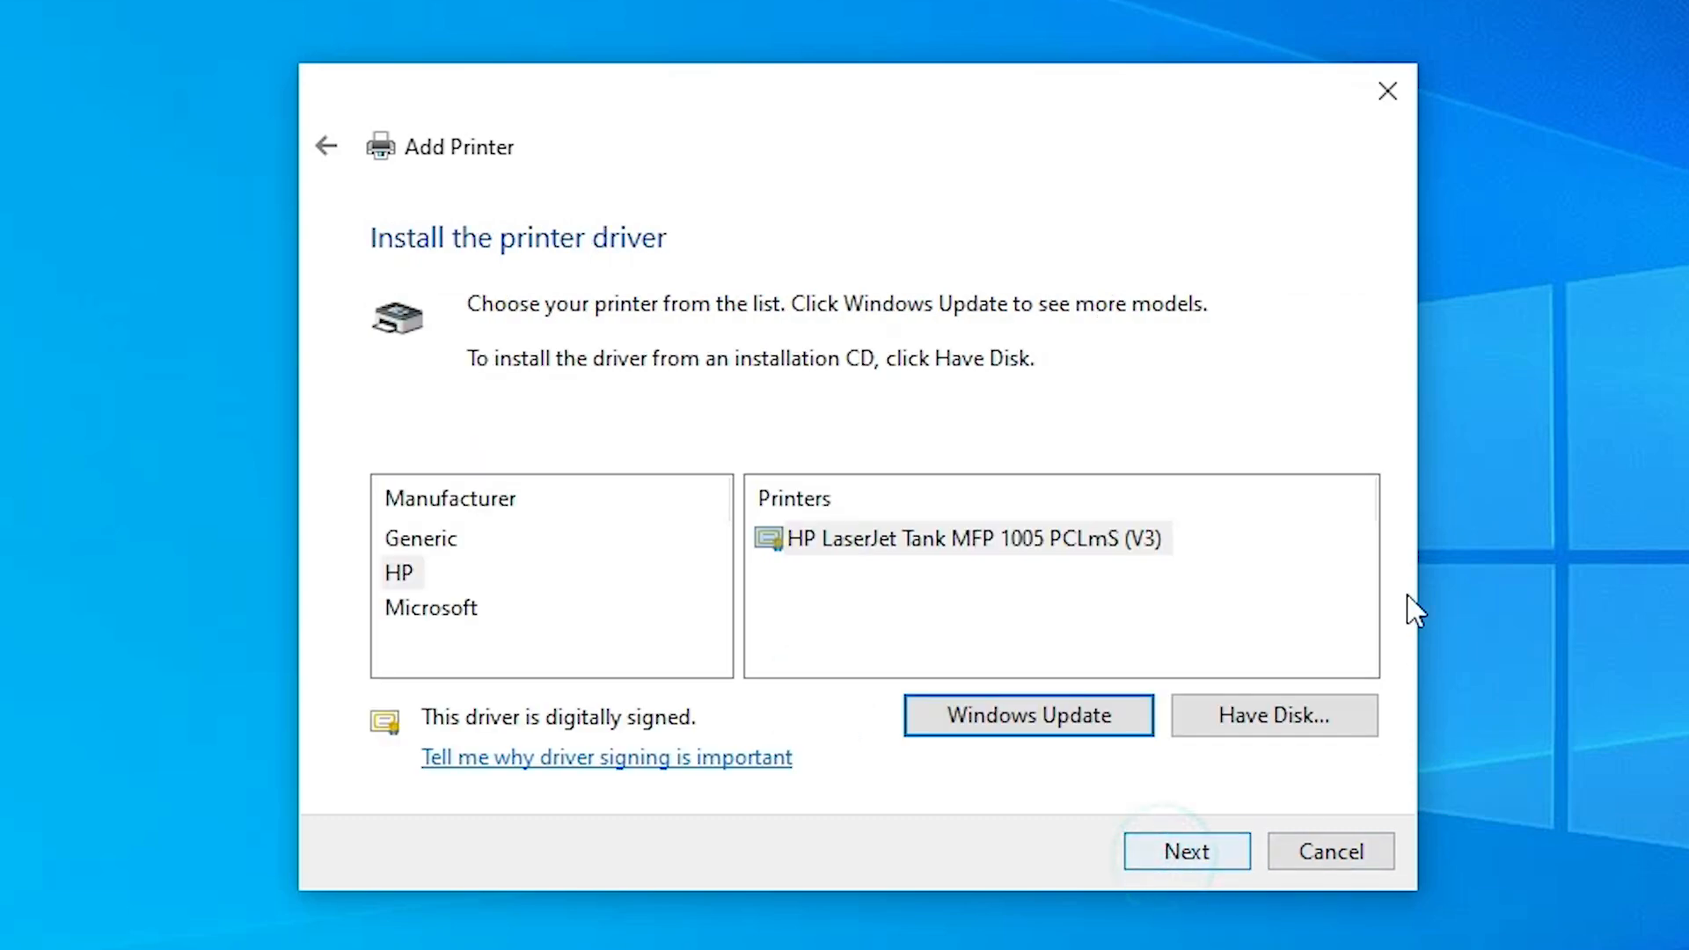
Load the printer driver from disk using E_WF1J3E in the WINX64 folder of the extracted M200_x64_15501UsHomeExportAsiaML files on the desktop
click(1214, 719)
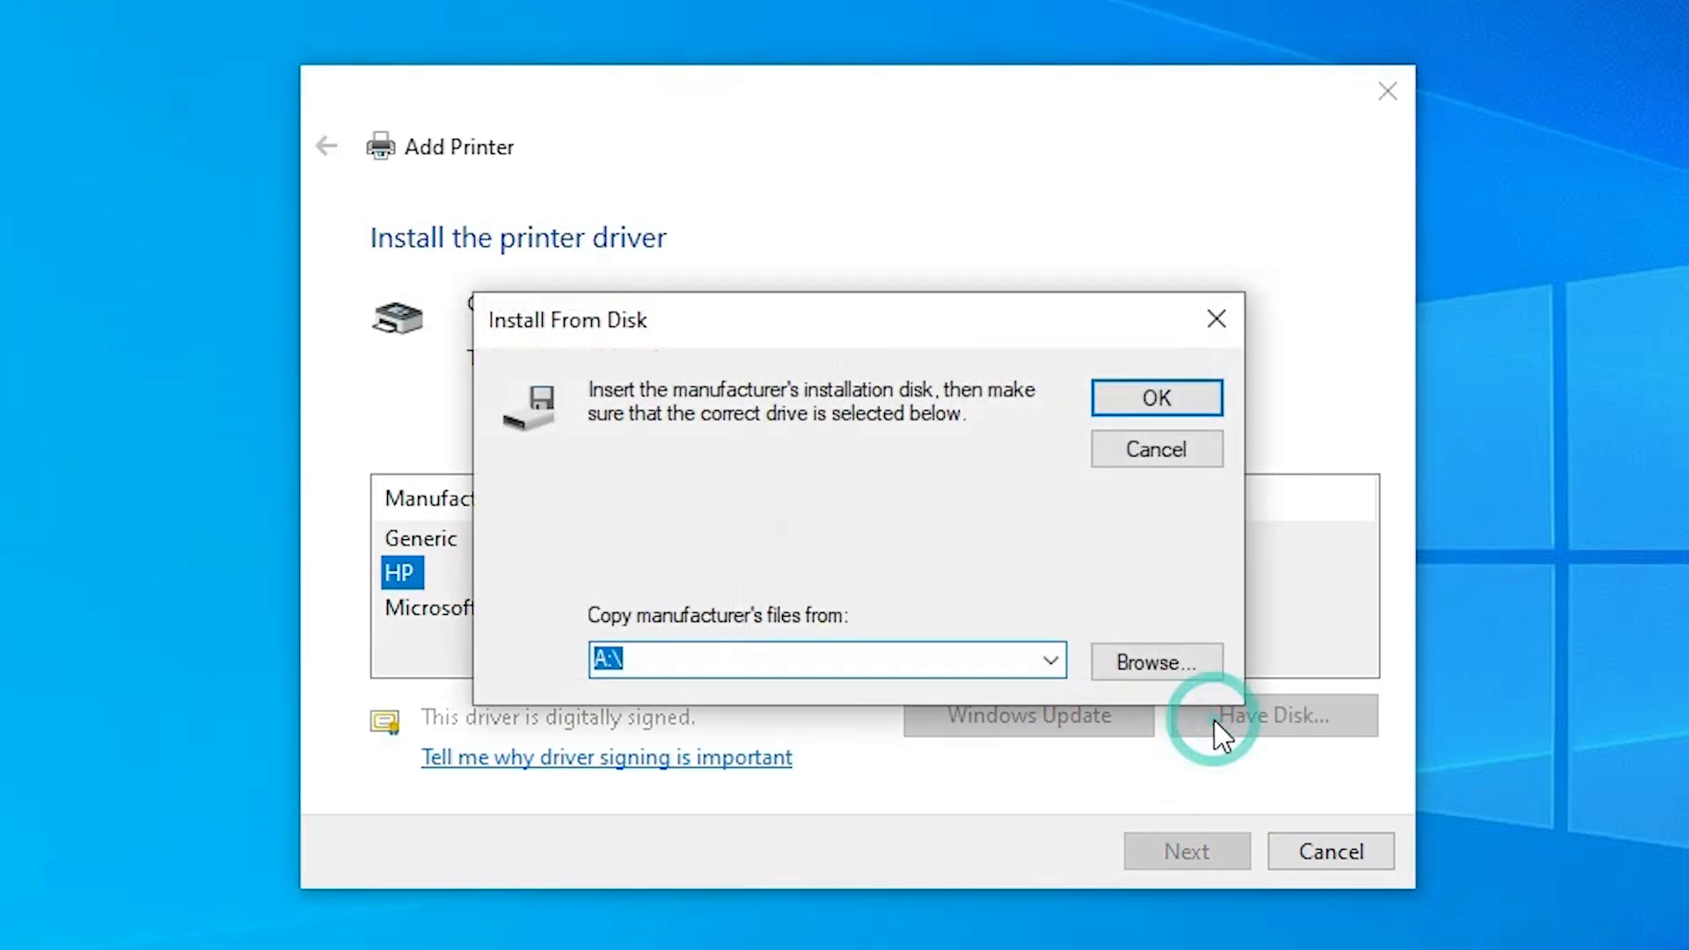
click(1158, 665)
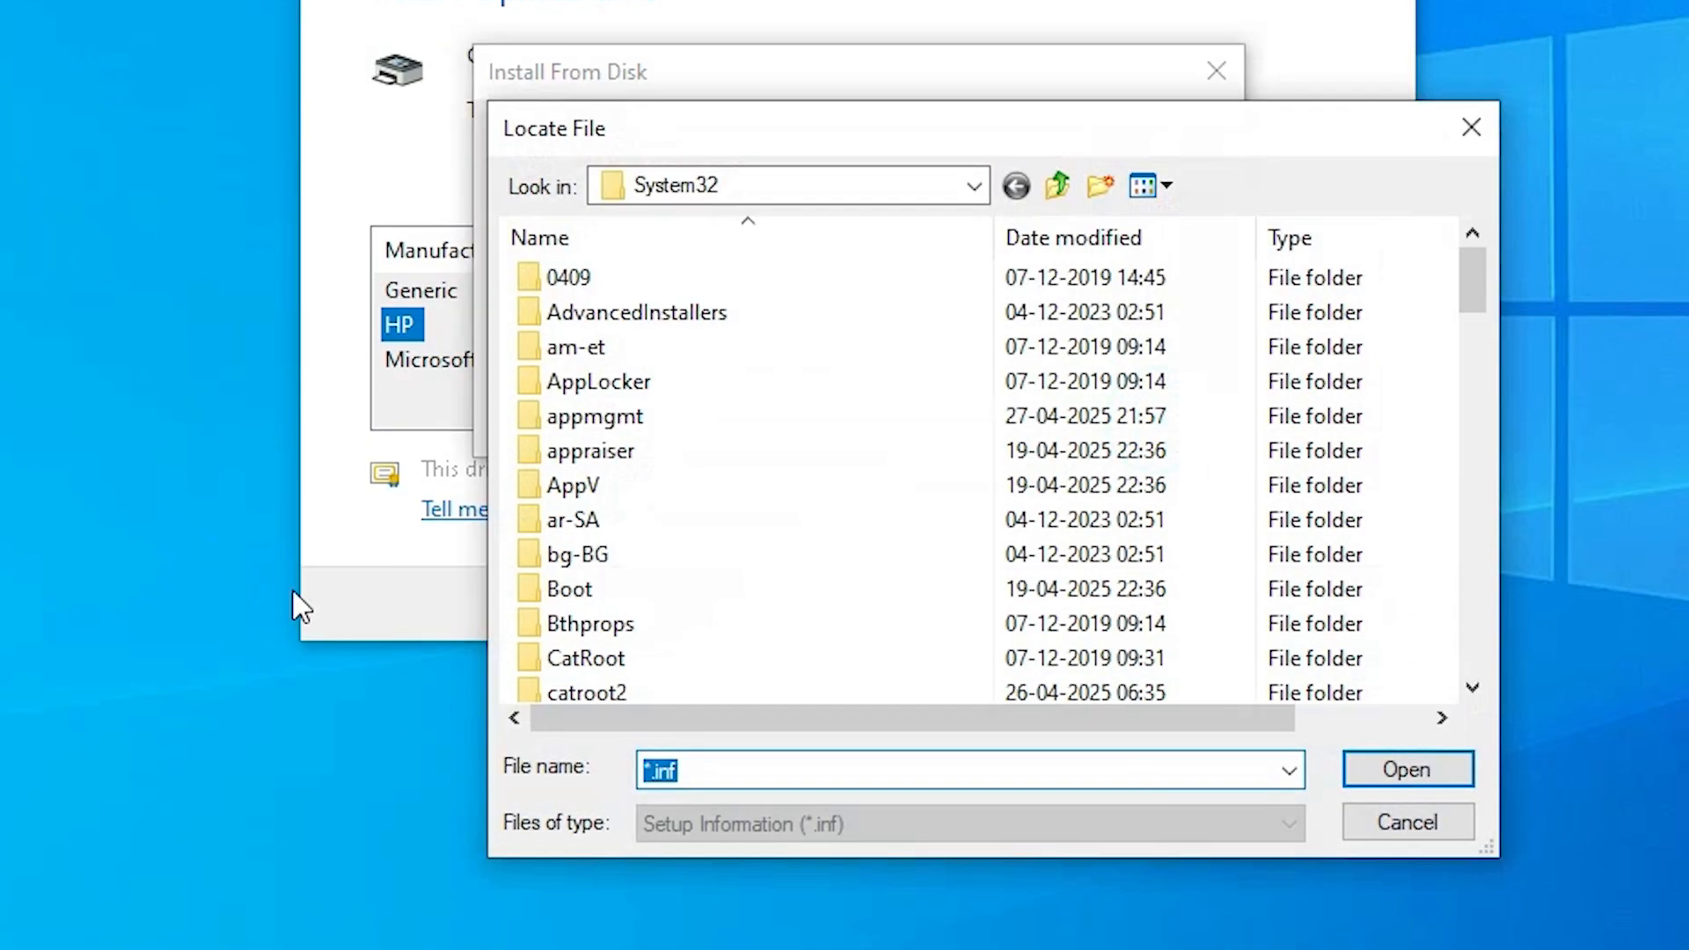
click(974, 185)
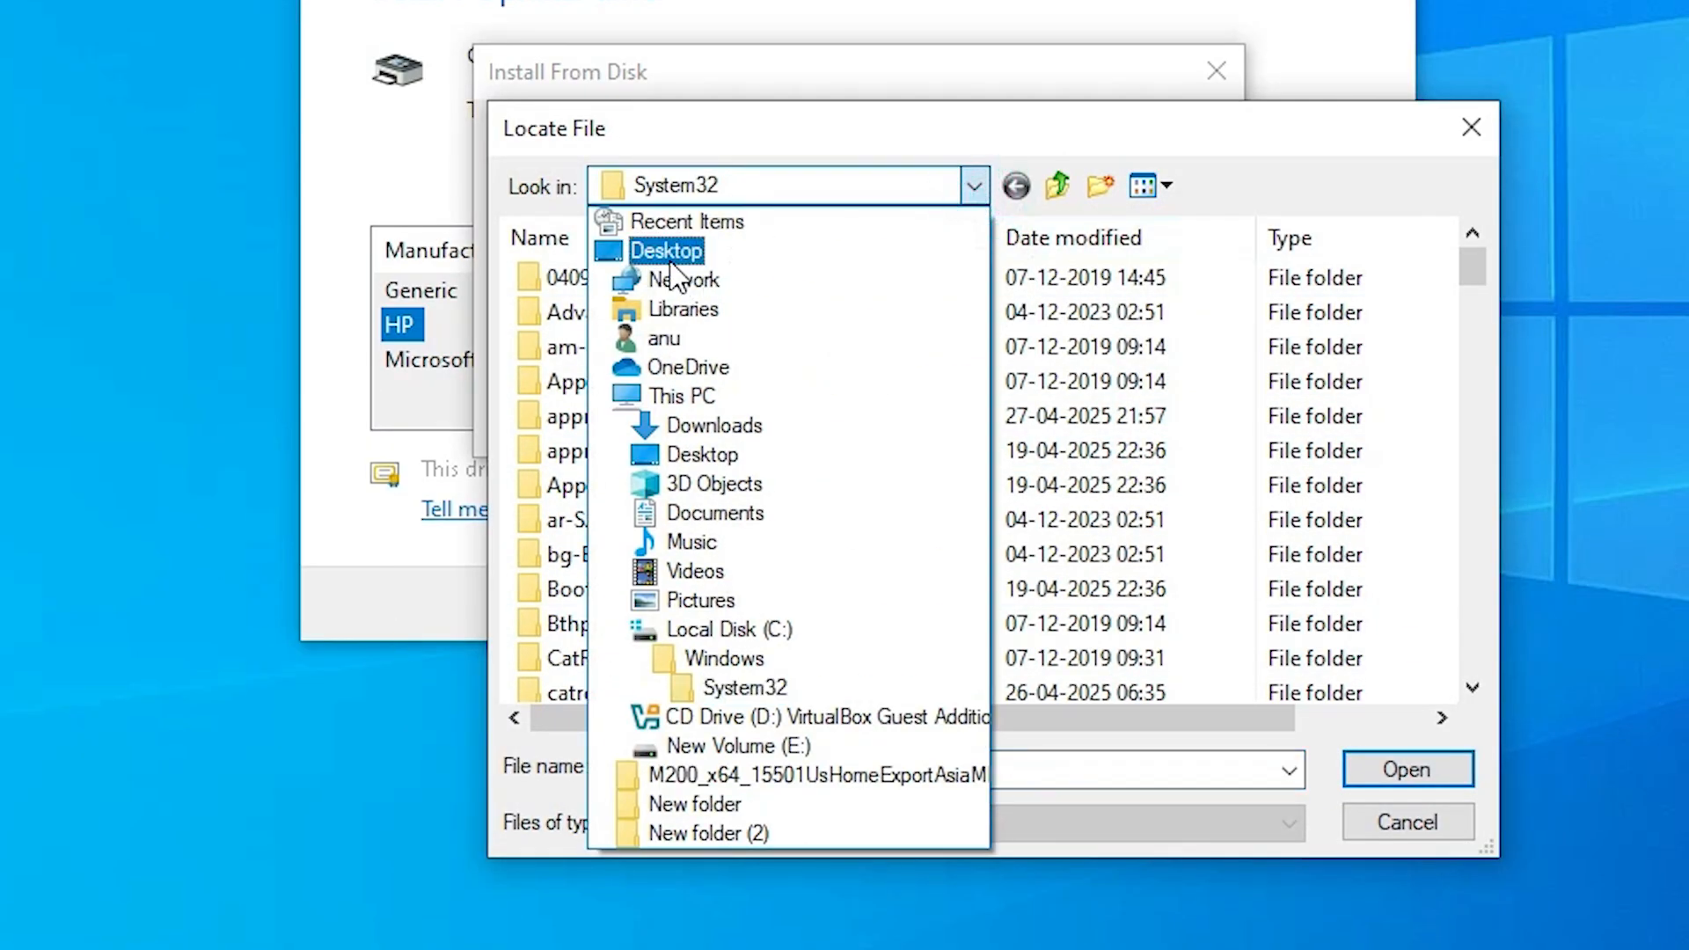
click(668, 261)
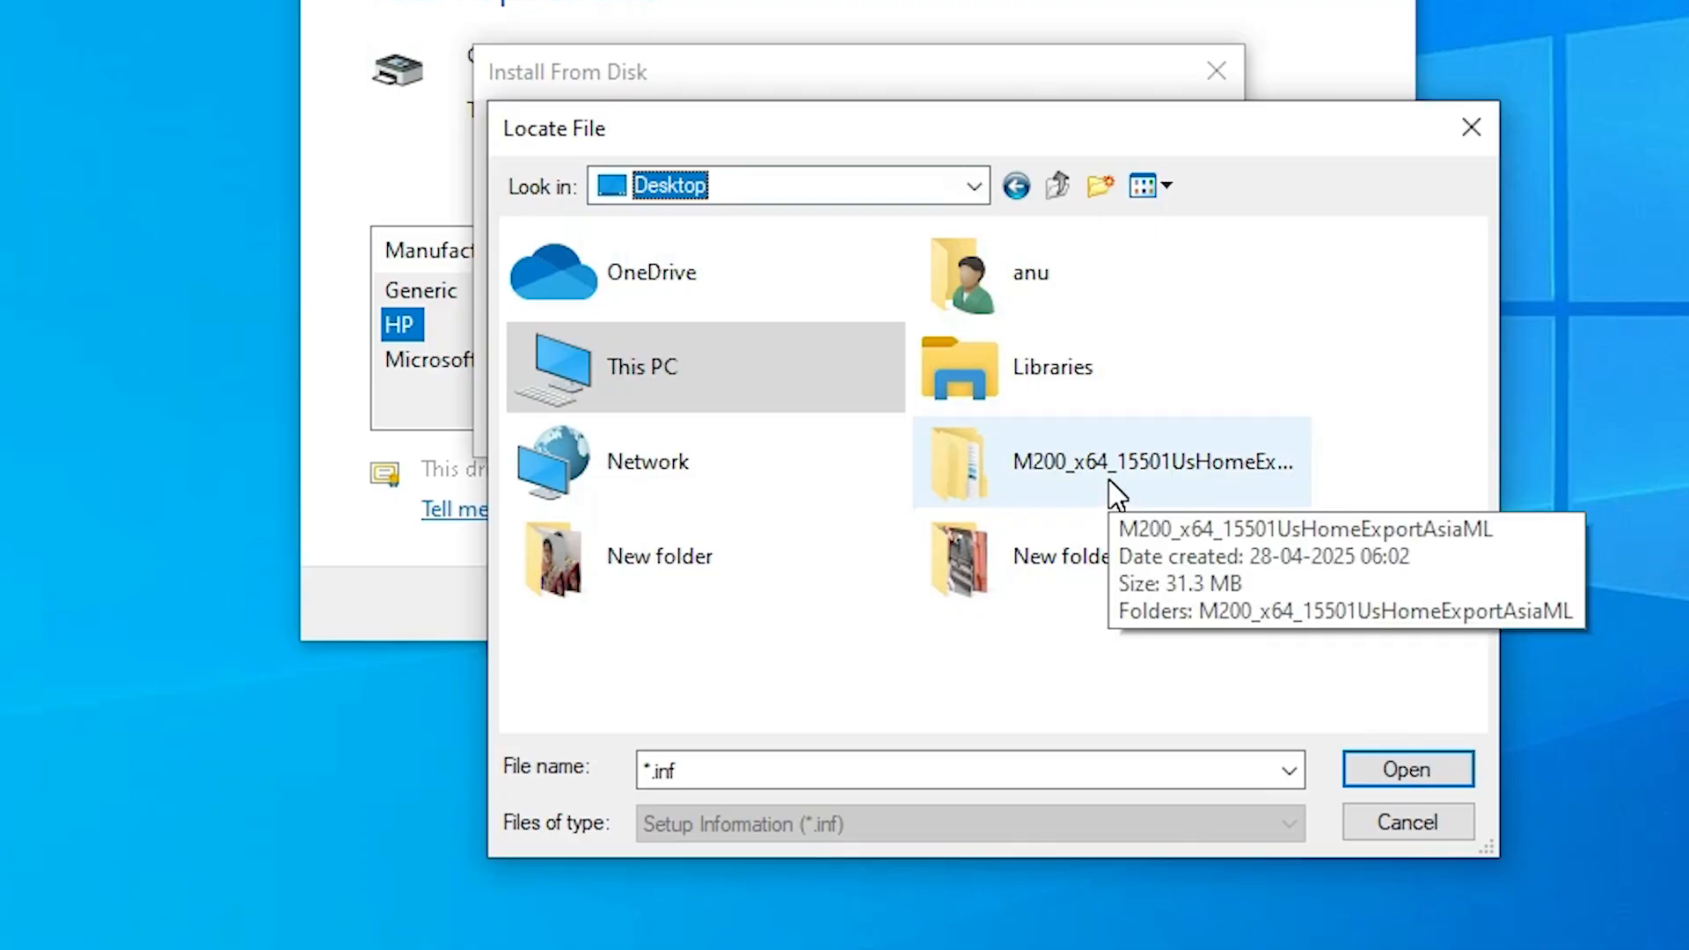
double_click(1108, 478)
double_click(794, 276)
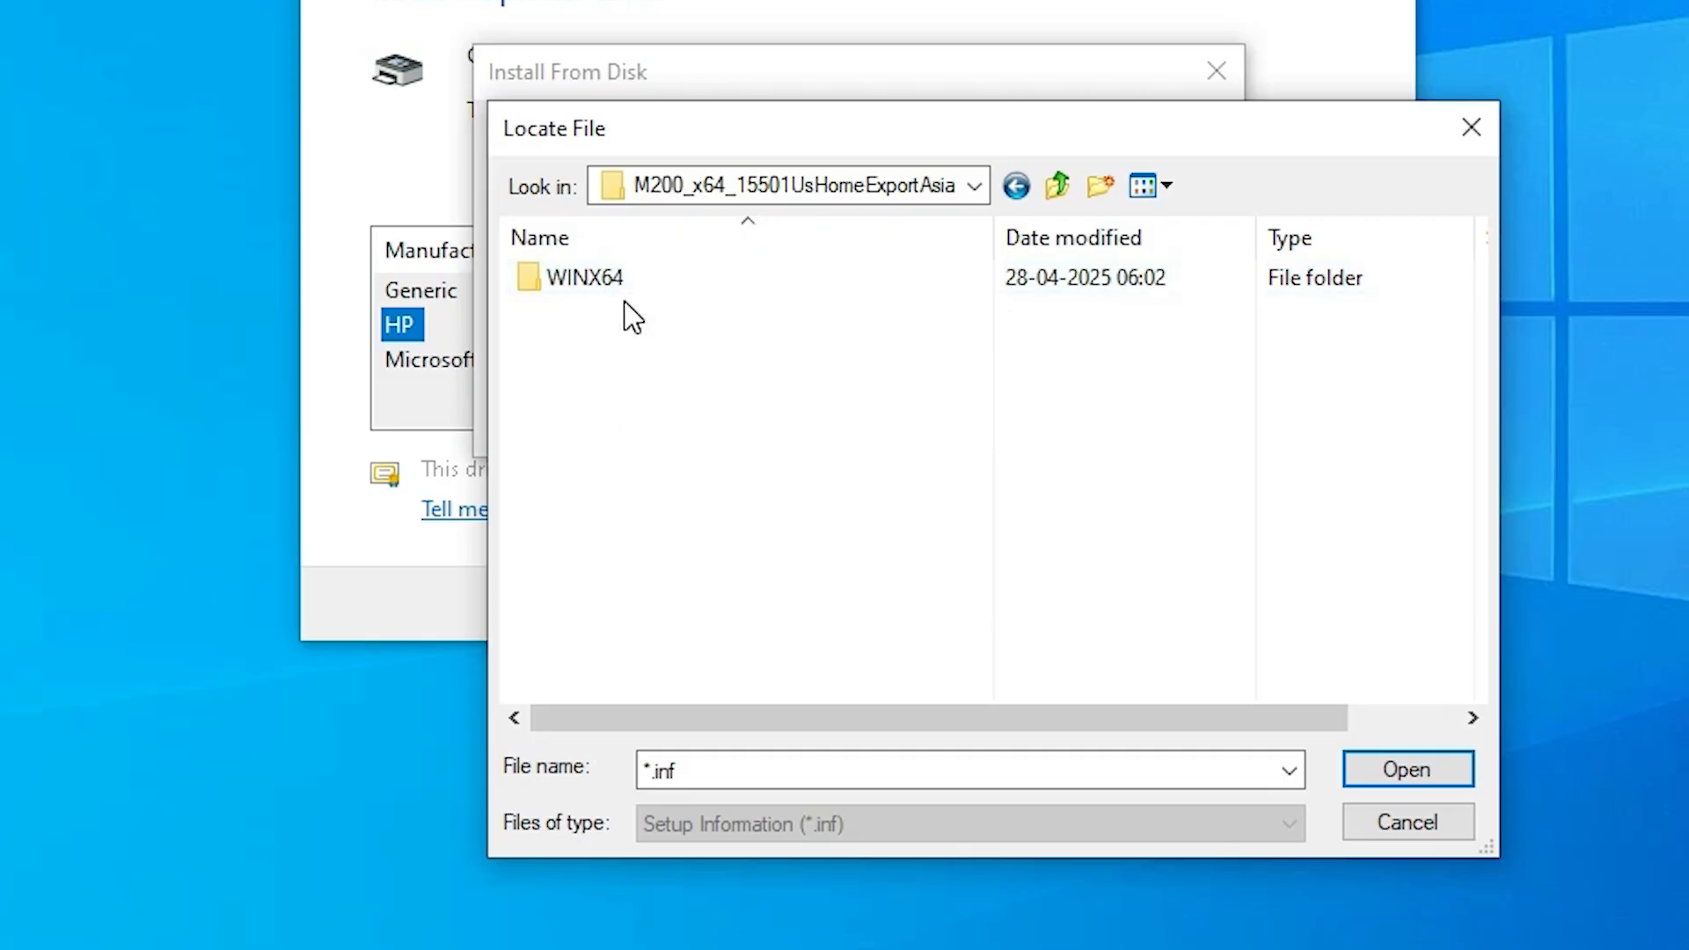
double_click(607, 279)
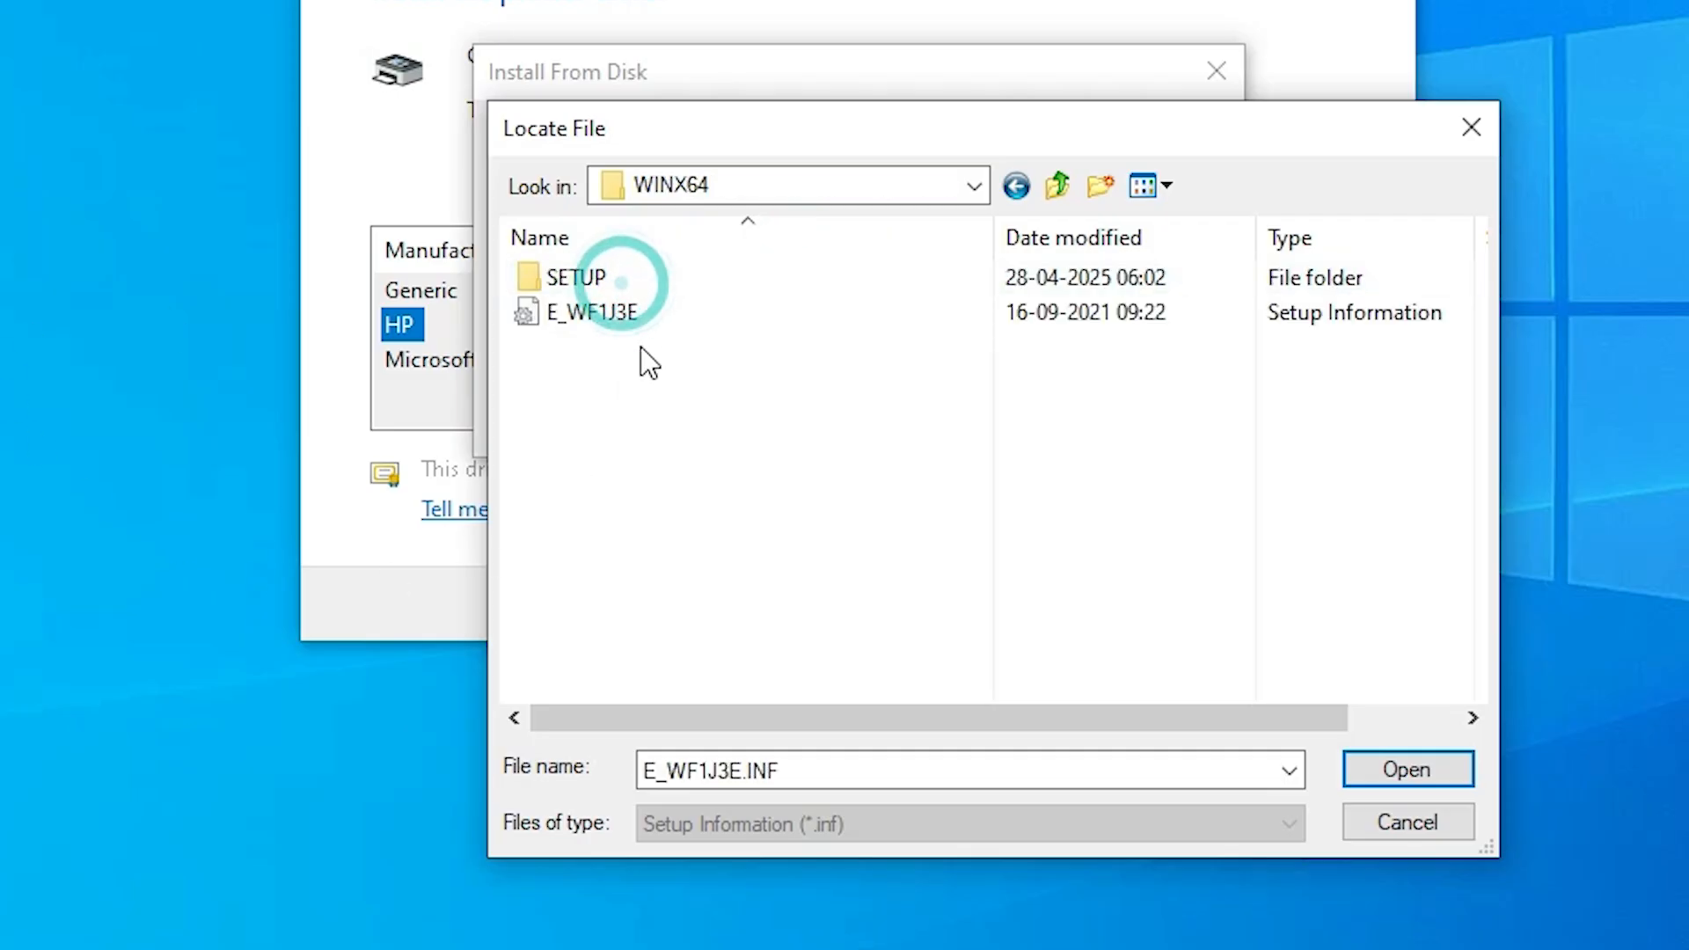
click(626, 323)
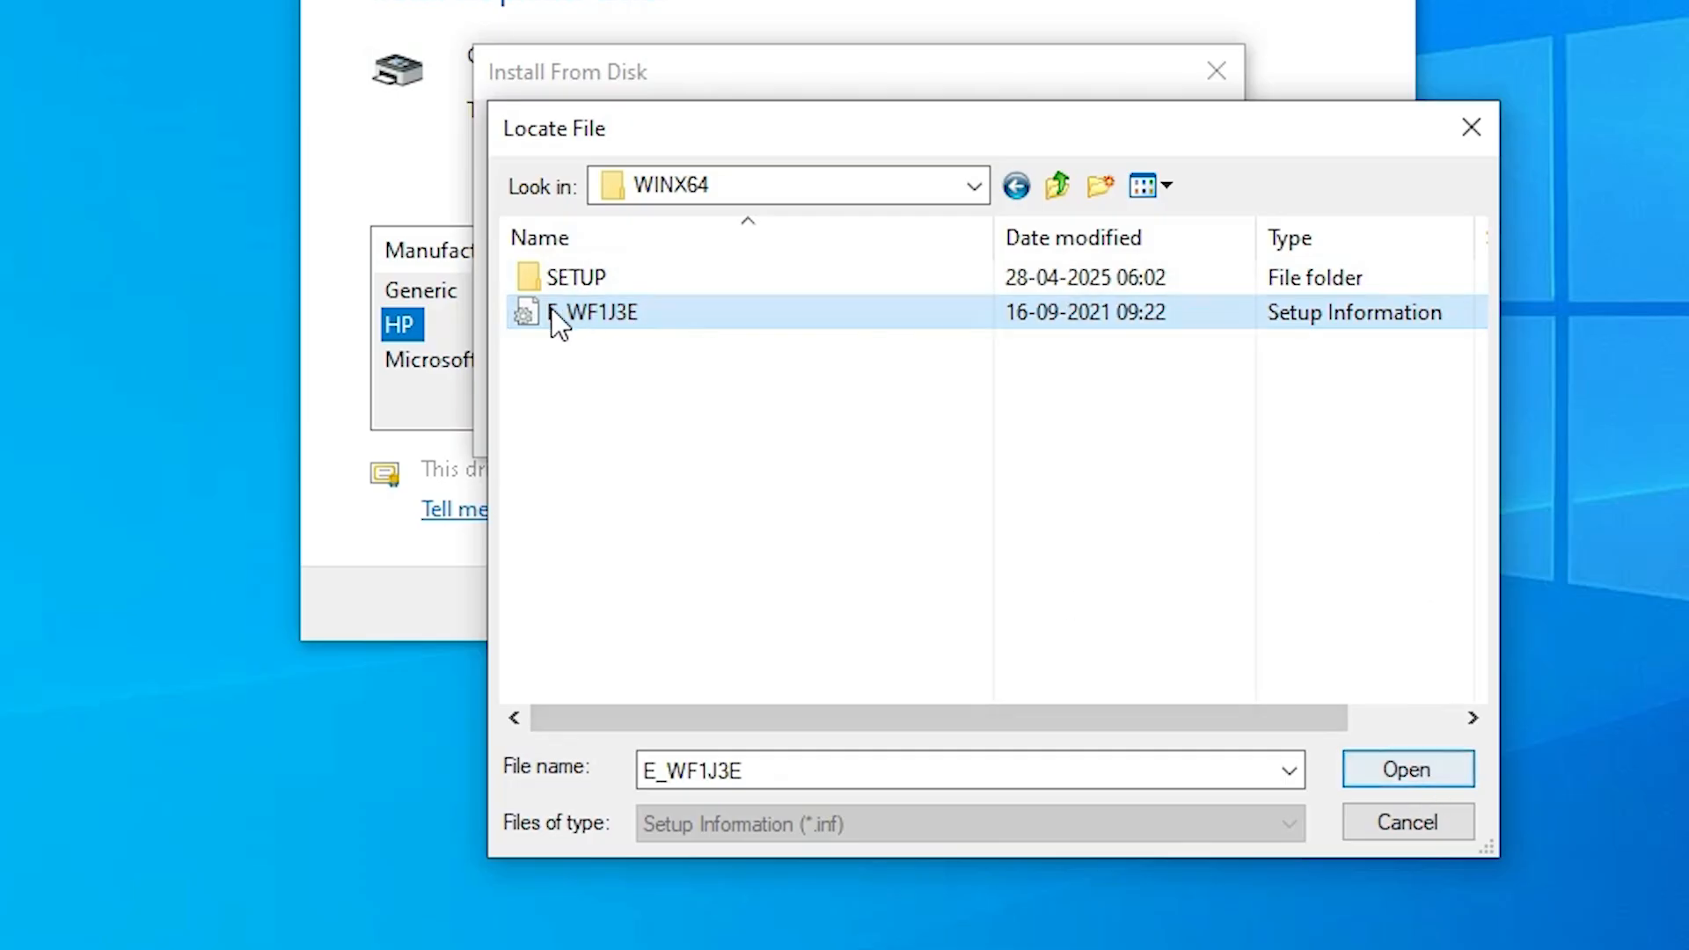
click(1391, 777)
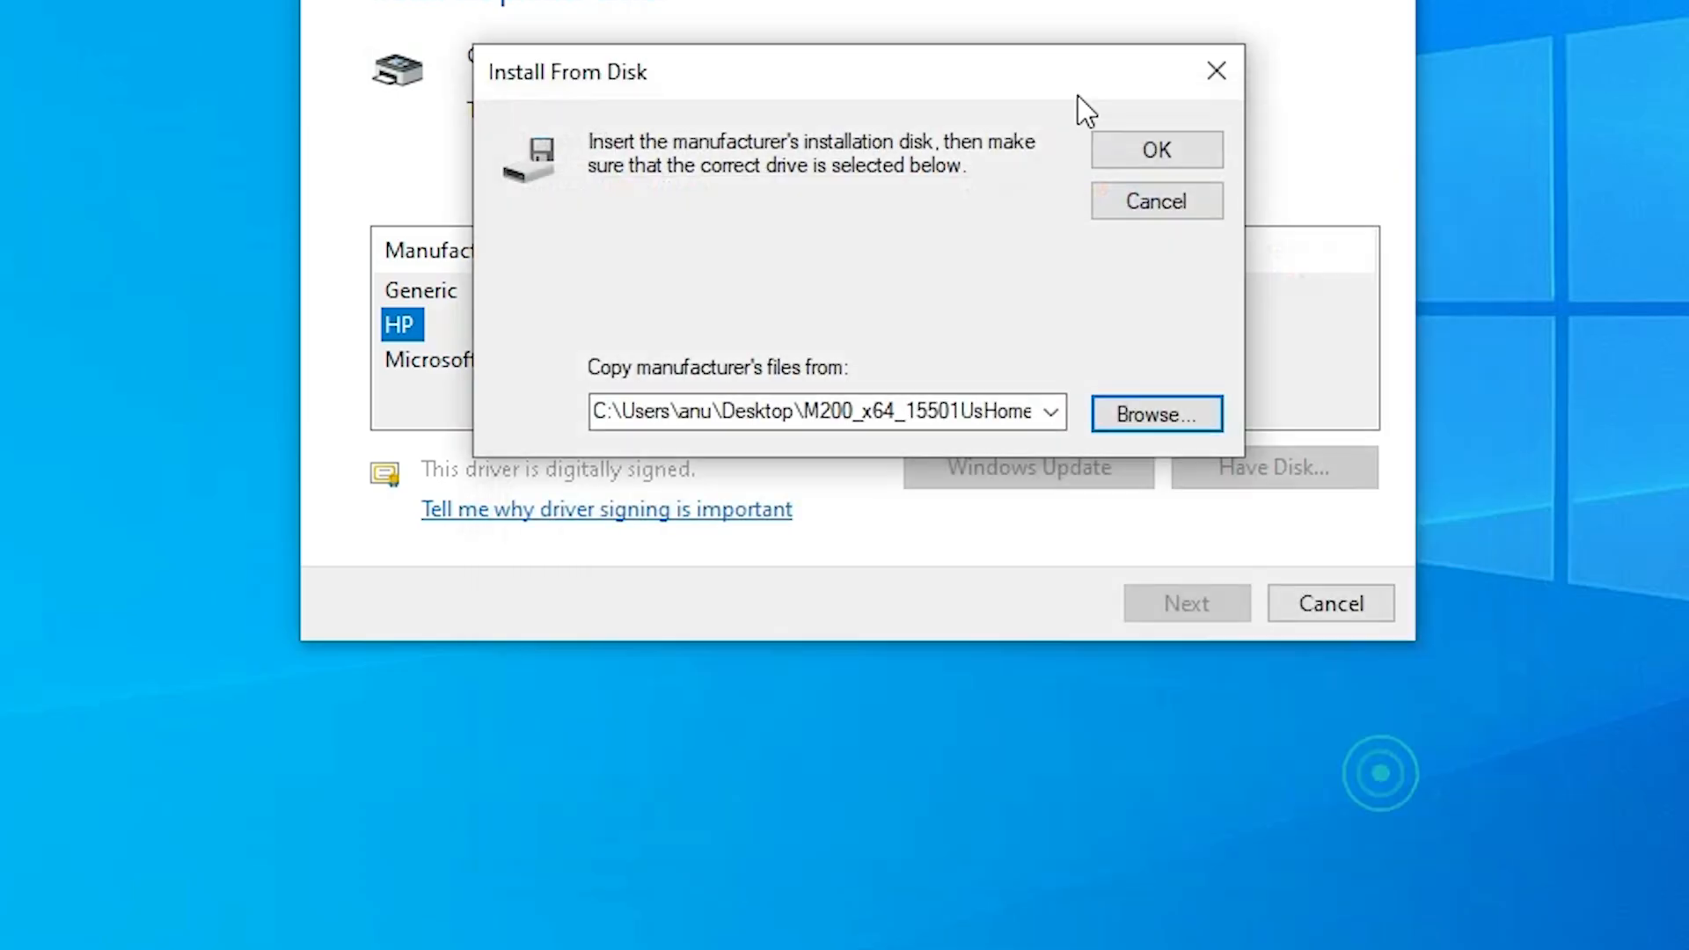
click(1155, 378)
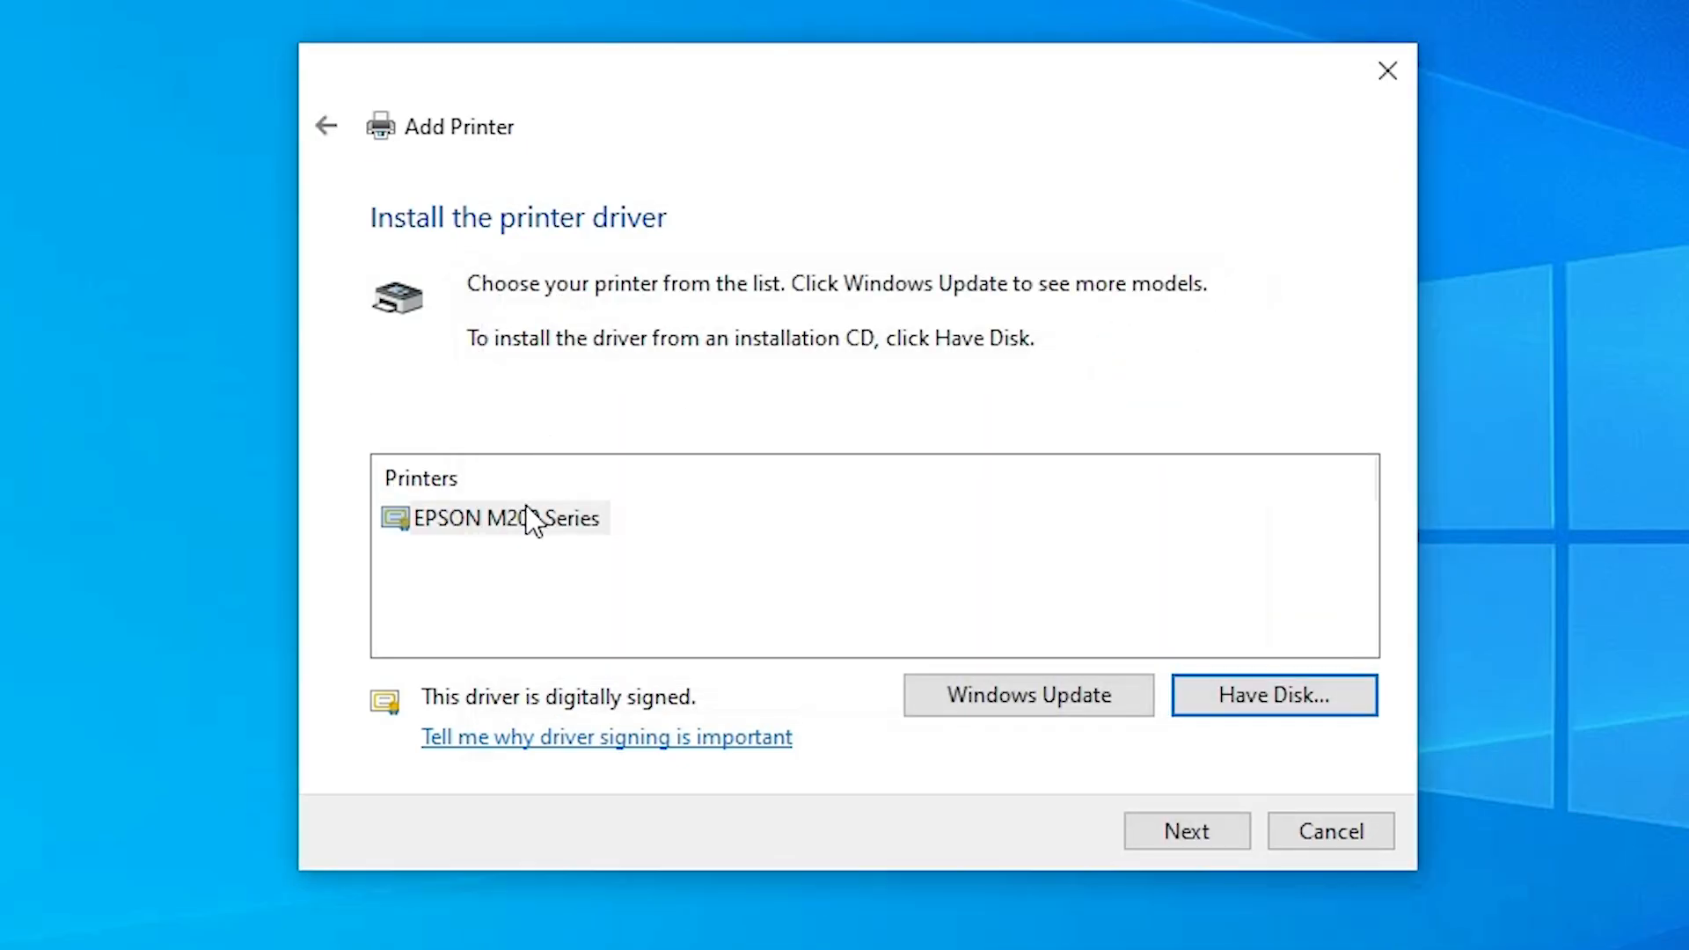
Select the EPSON M200 Series driver, name the printer EPSON M200 and install it
click(506, 519)
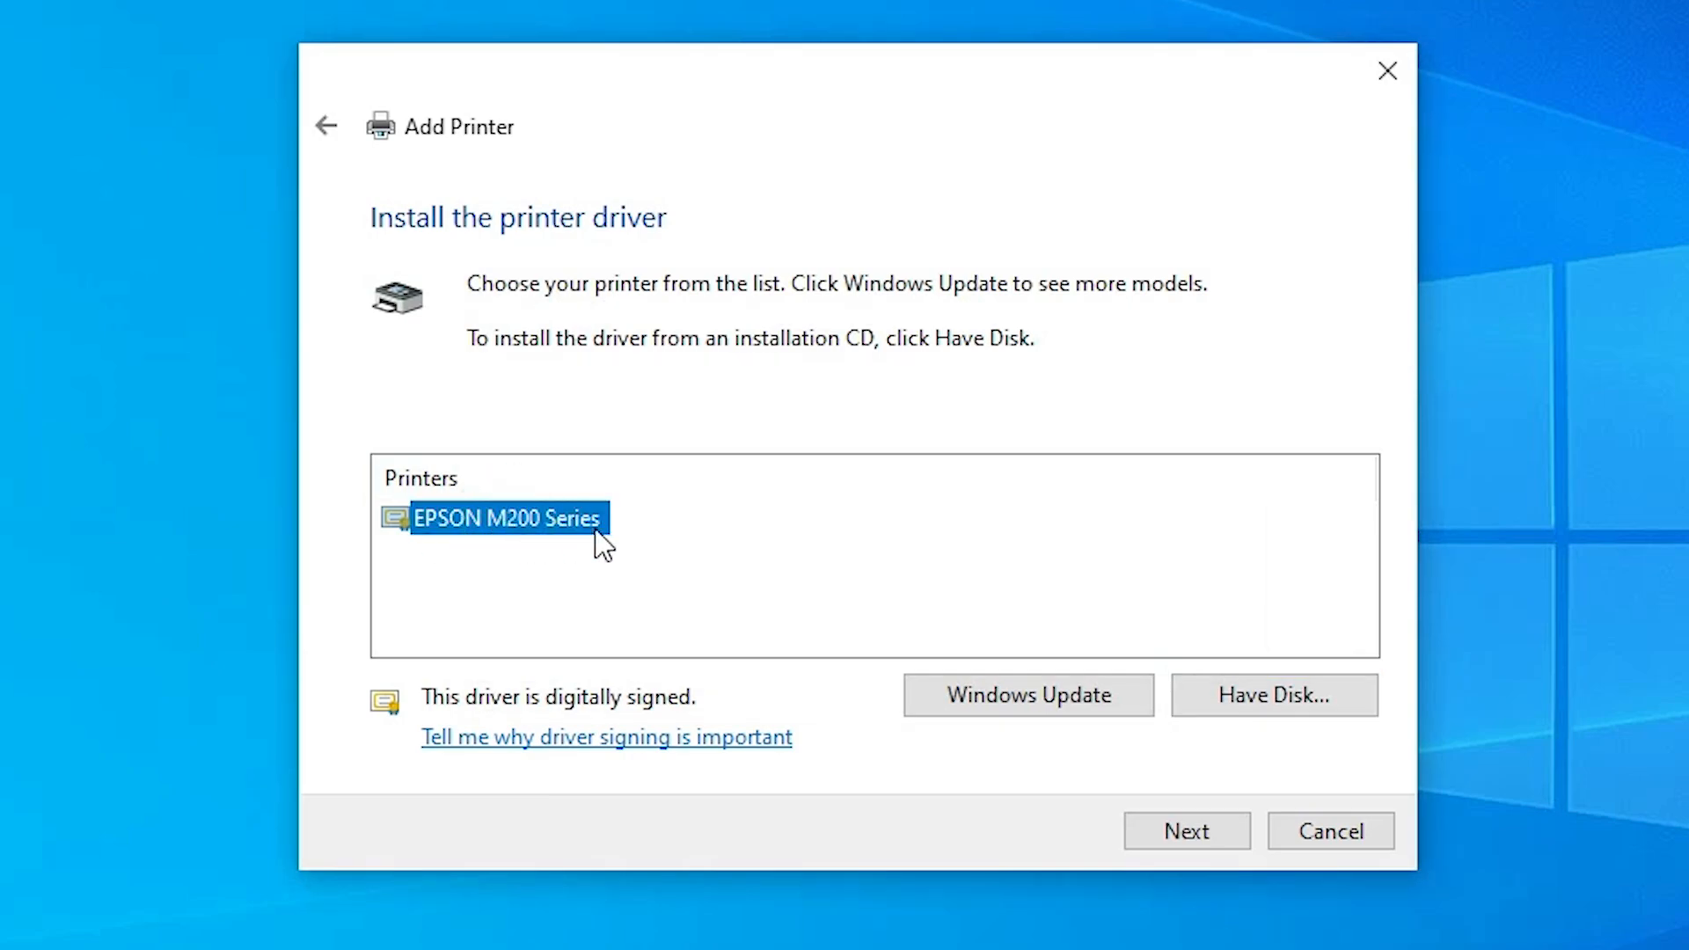
click(1174, 831)
click(733, 287)
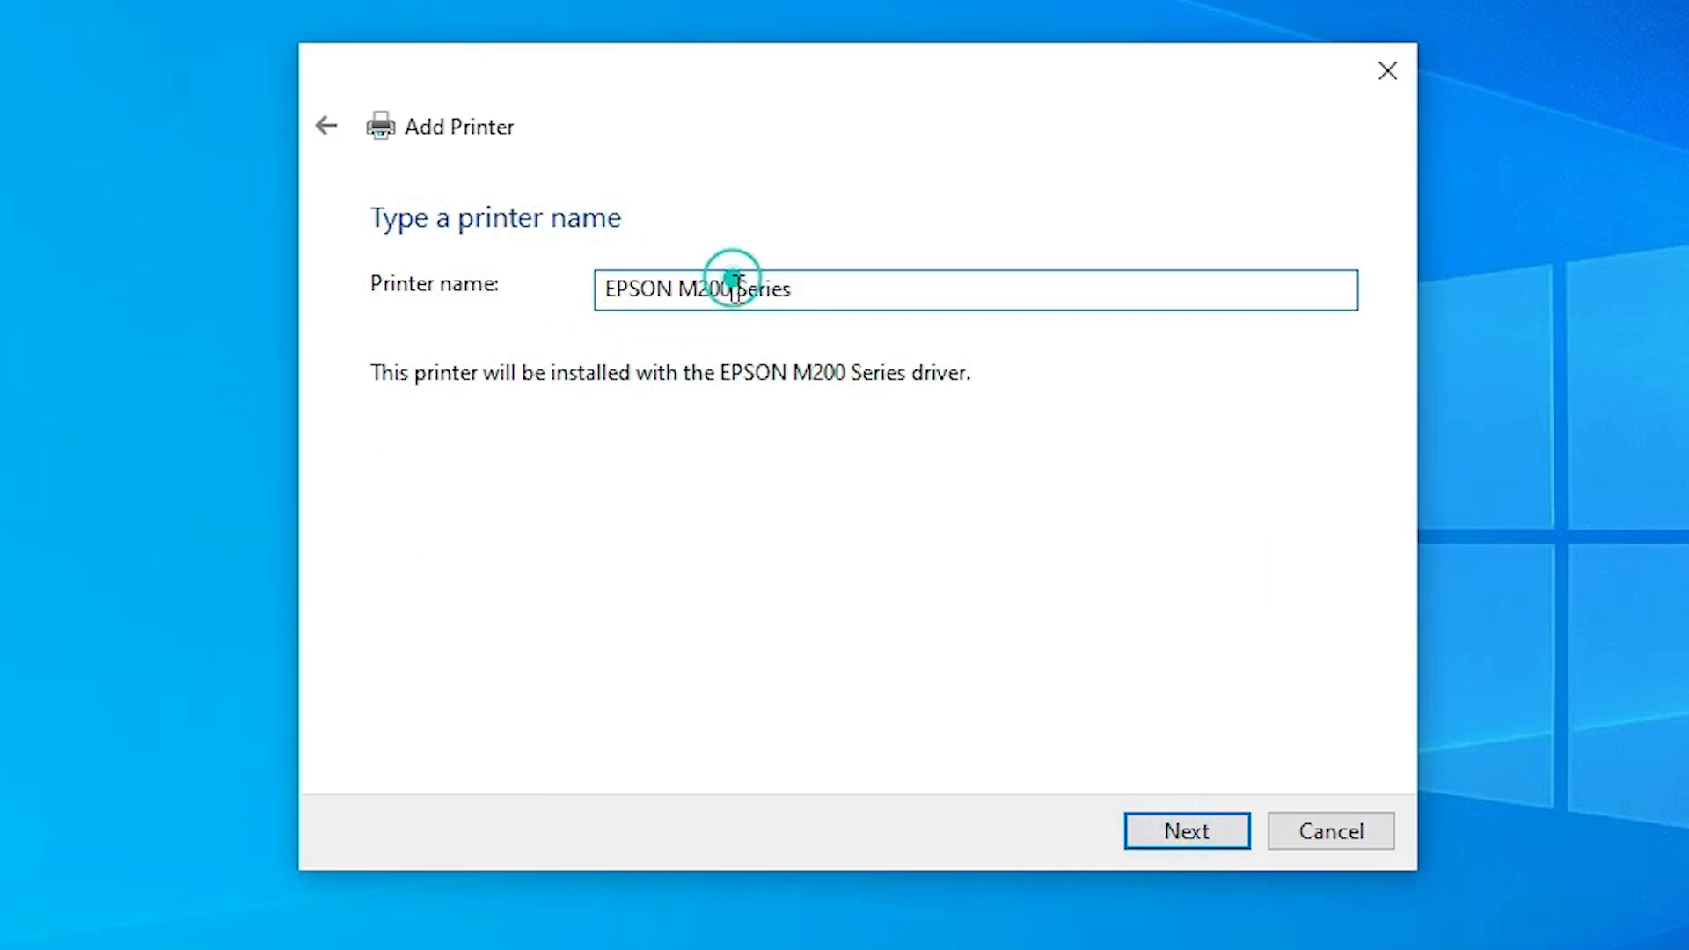
drag(736, 280, 889, 286)
key(BackSpace)
click(1172, 842)
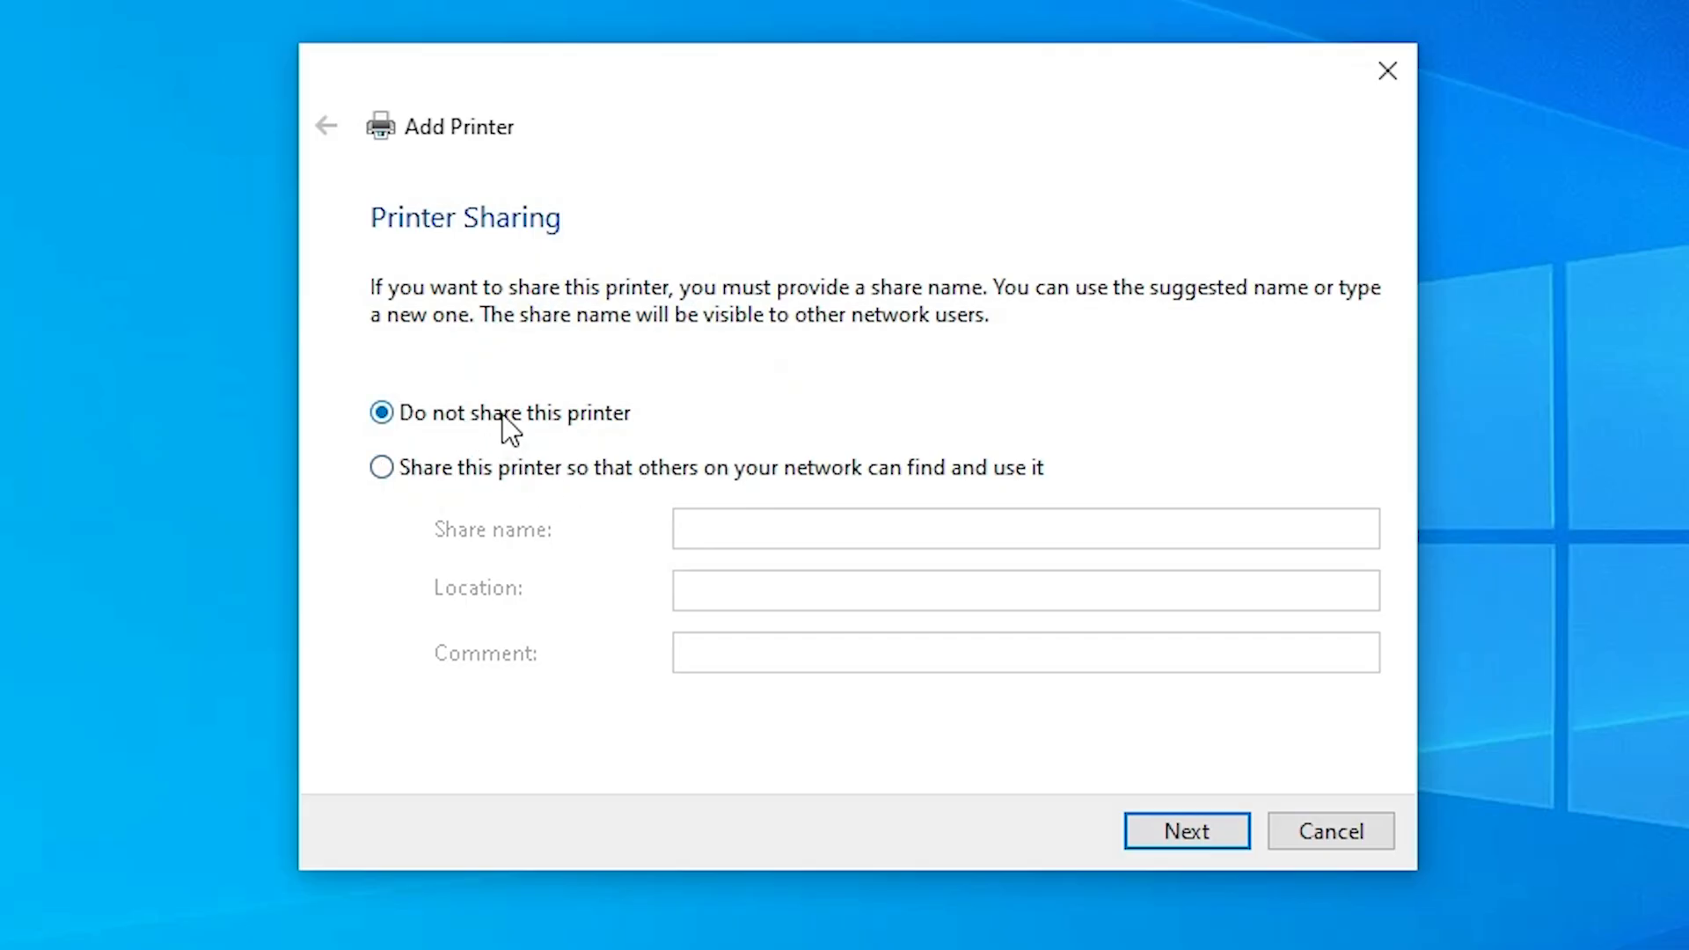
Keep the printer unshared, print a test page and finish adding the printer
click(1186, 831)
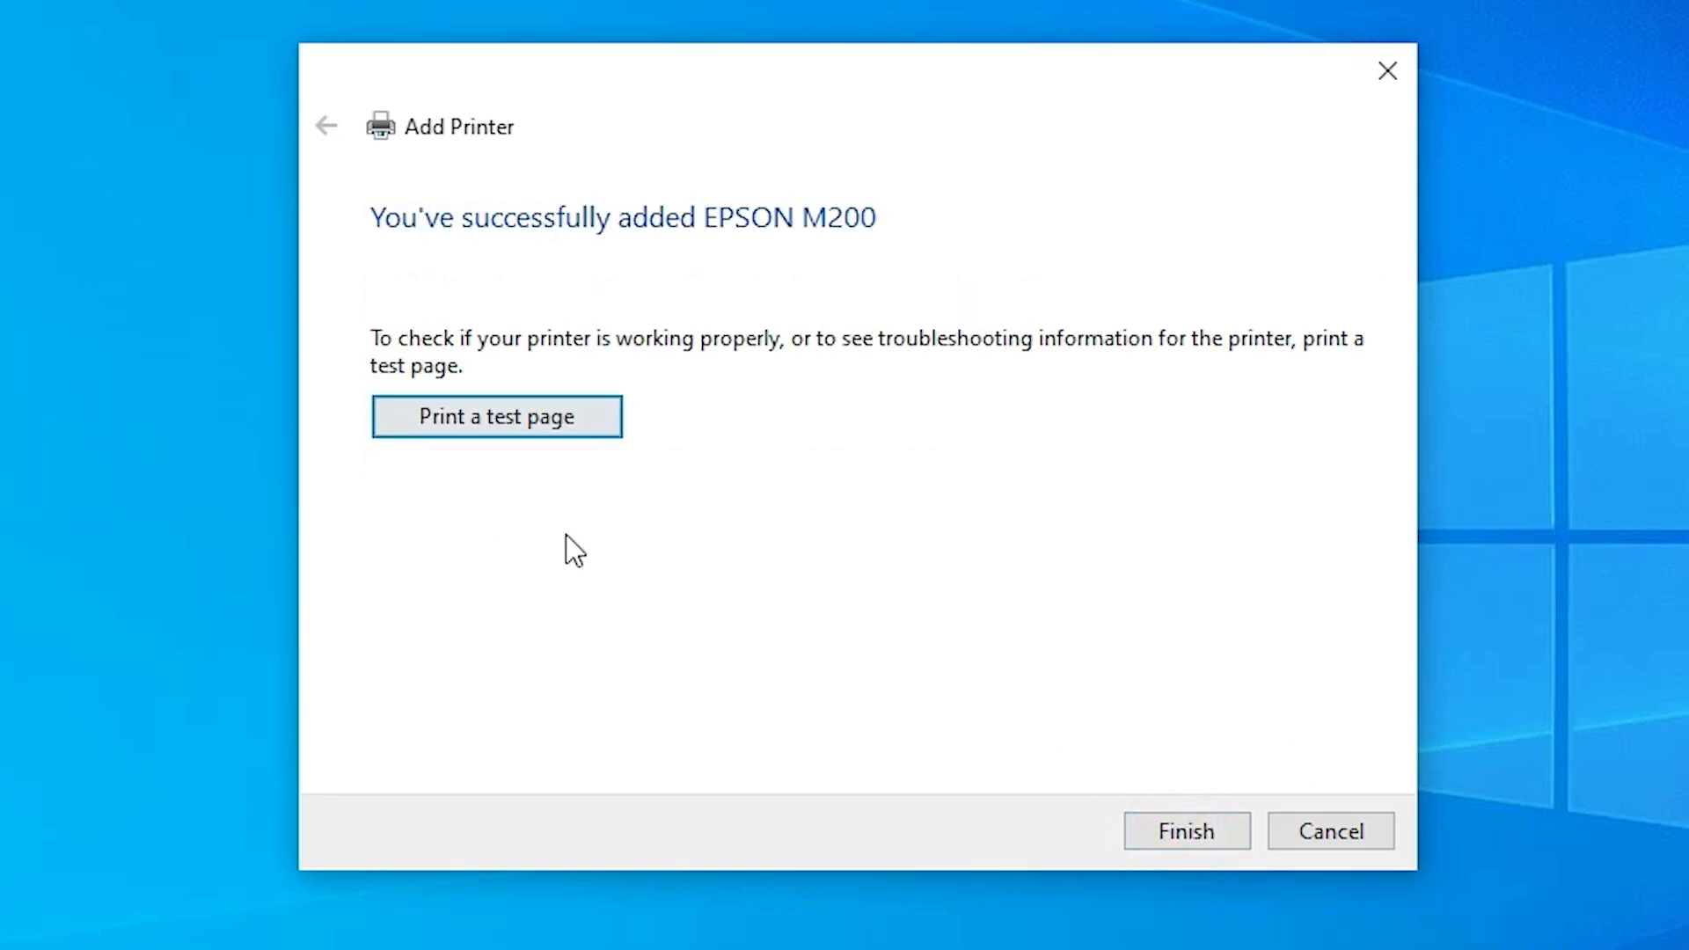
click(546, 426)
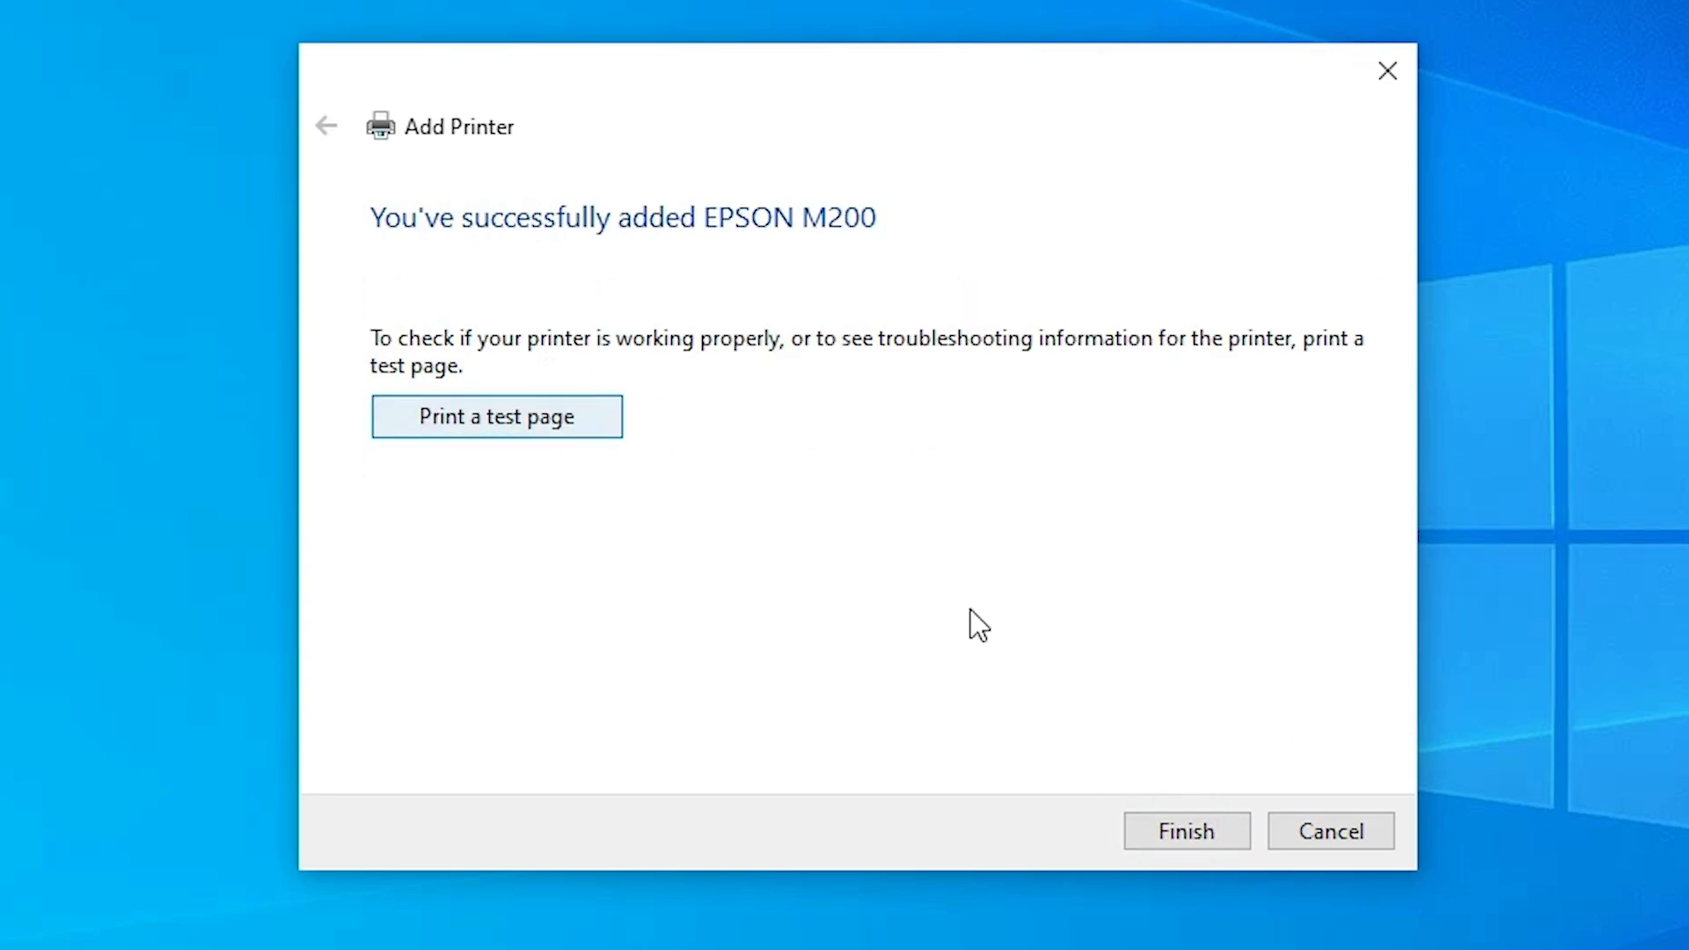
click(1187, 840)
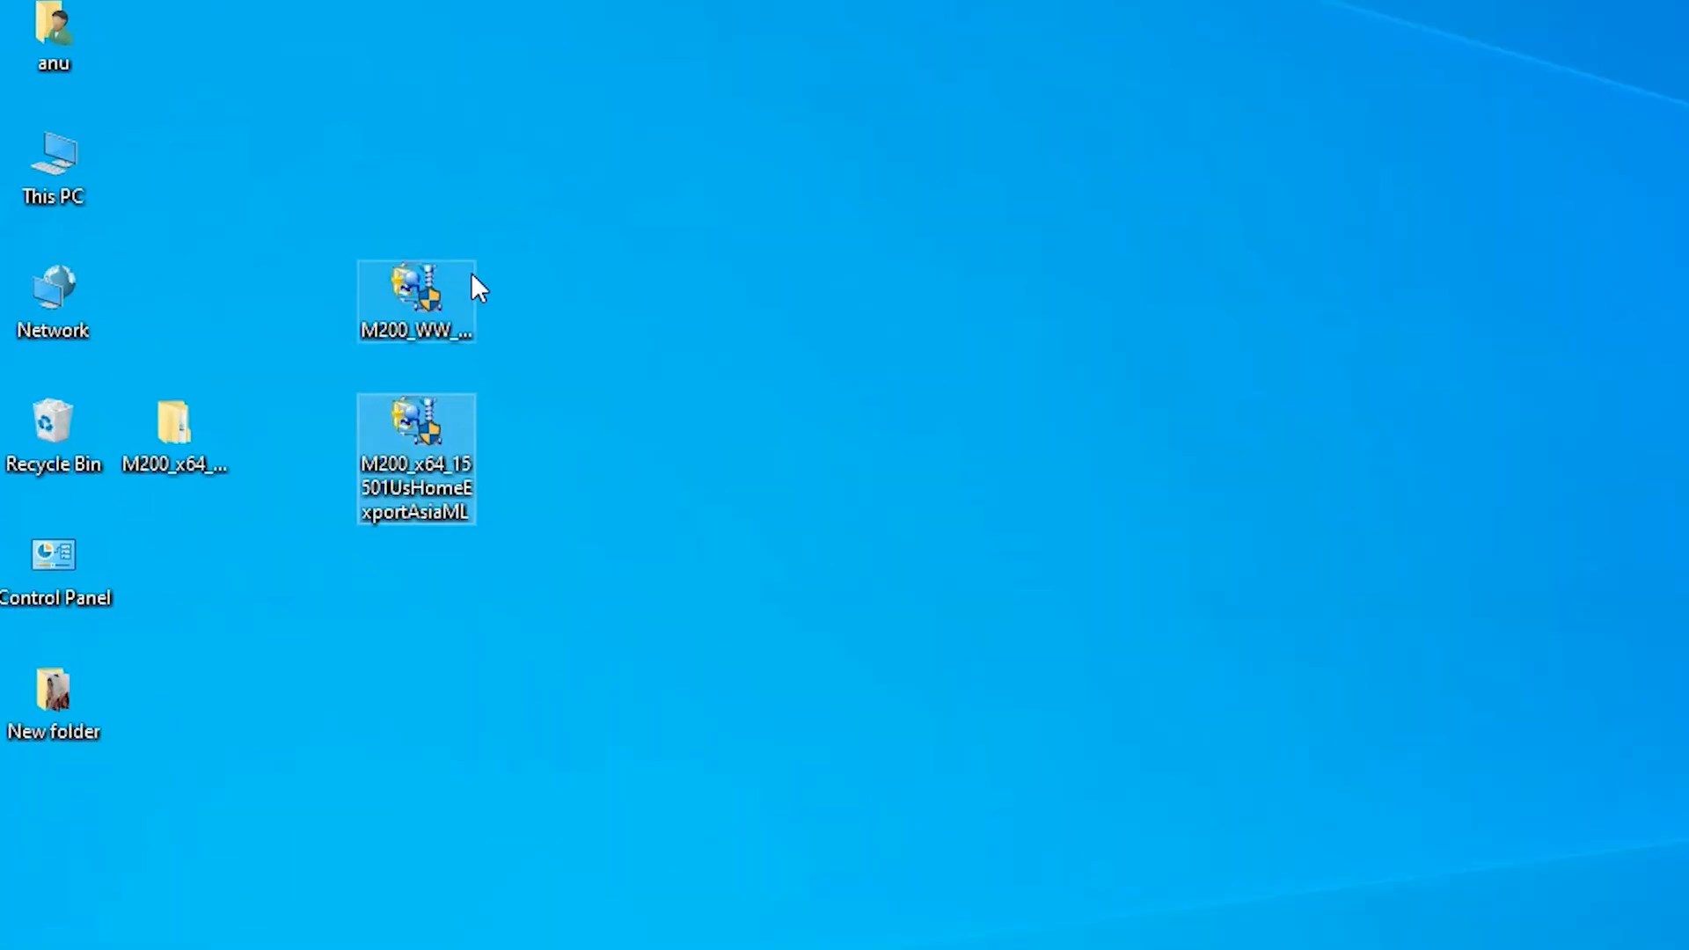
Run the M200_WW_WIN_3793_42_S installer with permission to make changes, accept the license agreement and complete the EPSON Scan setup
click(250, 317)
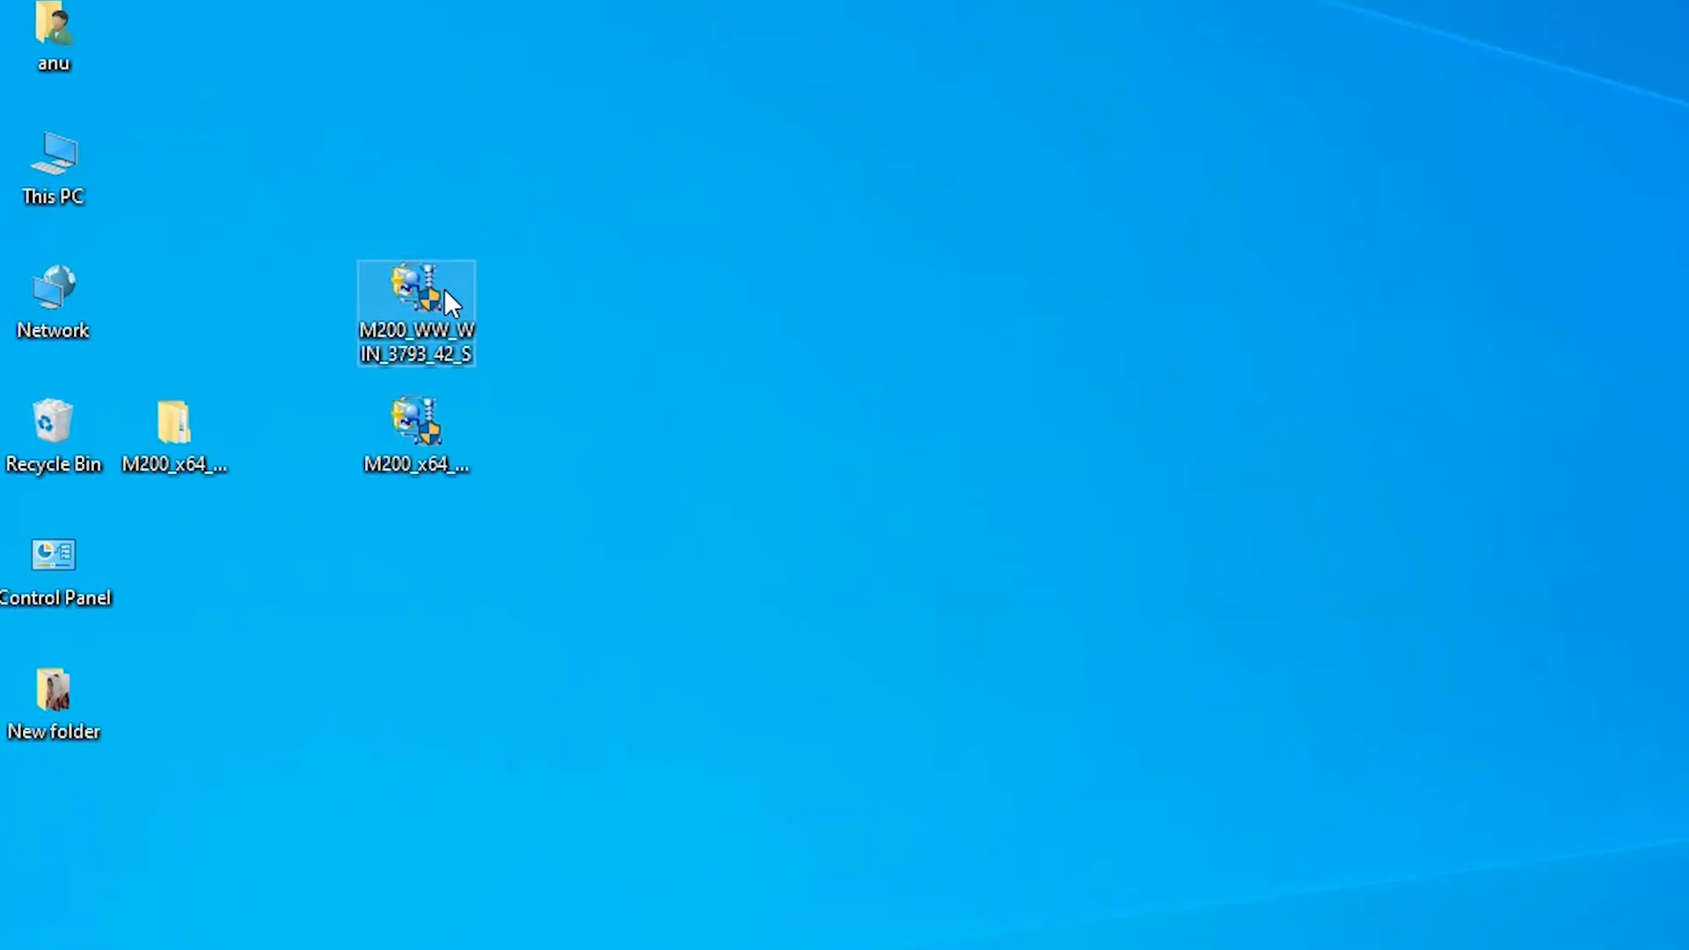
double_click(416, 292)
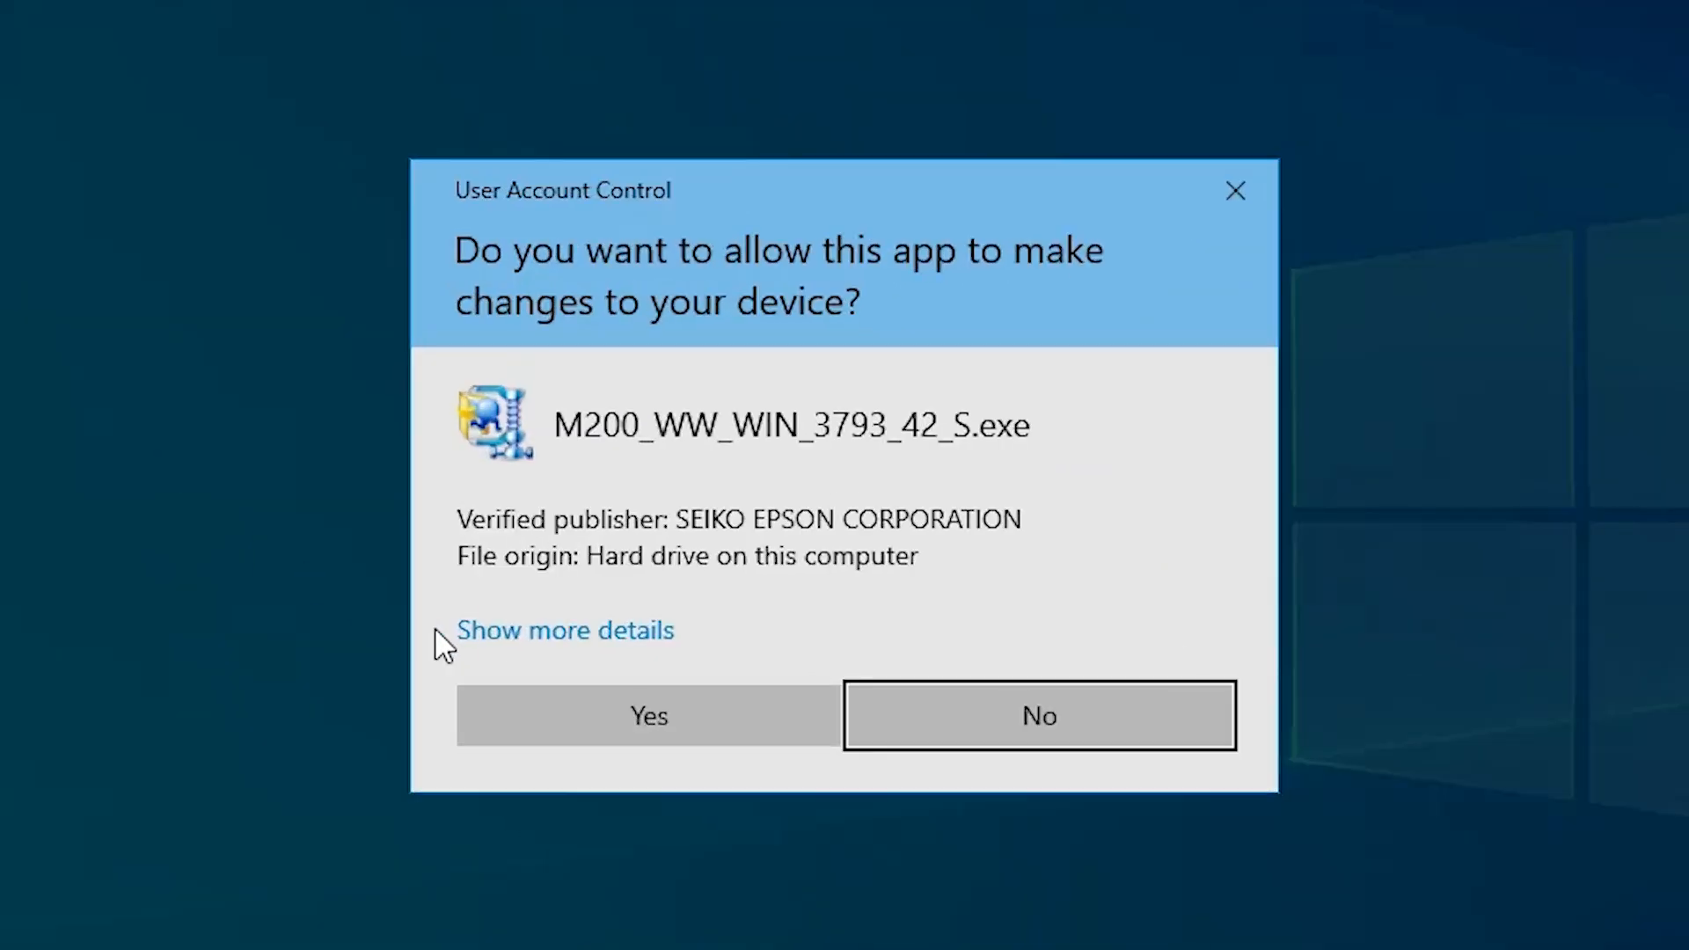
click(589, 718)
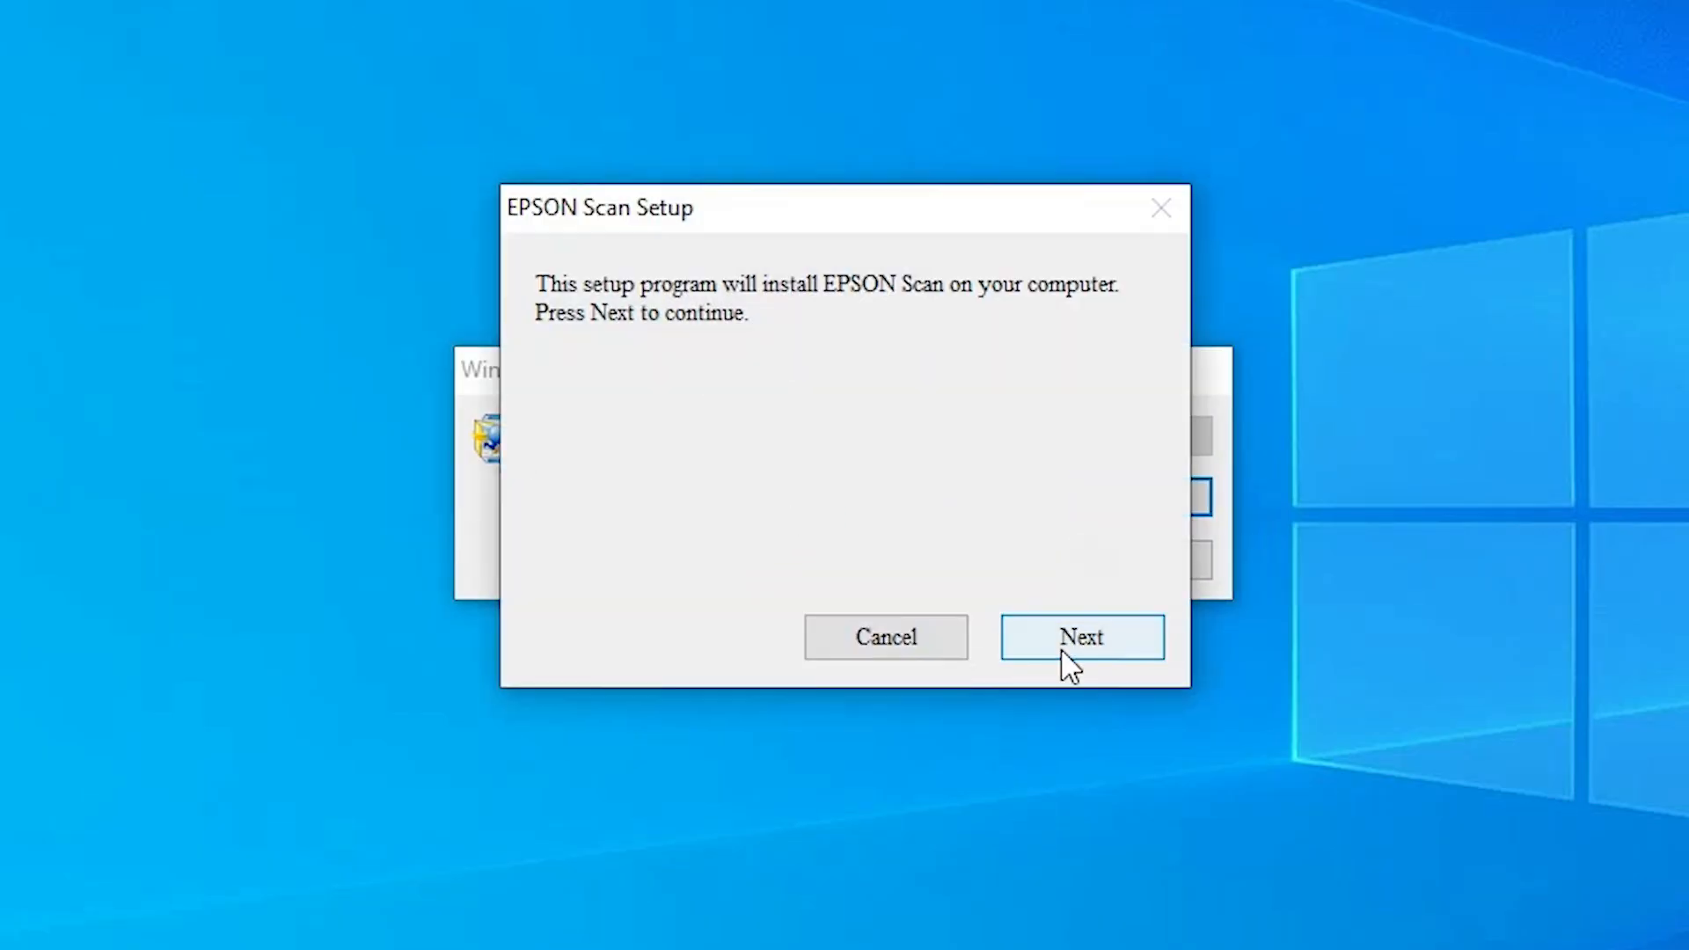
click(1065, 655)
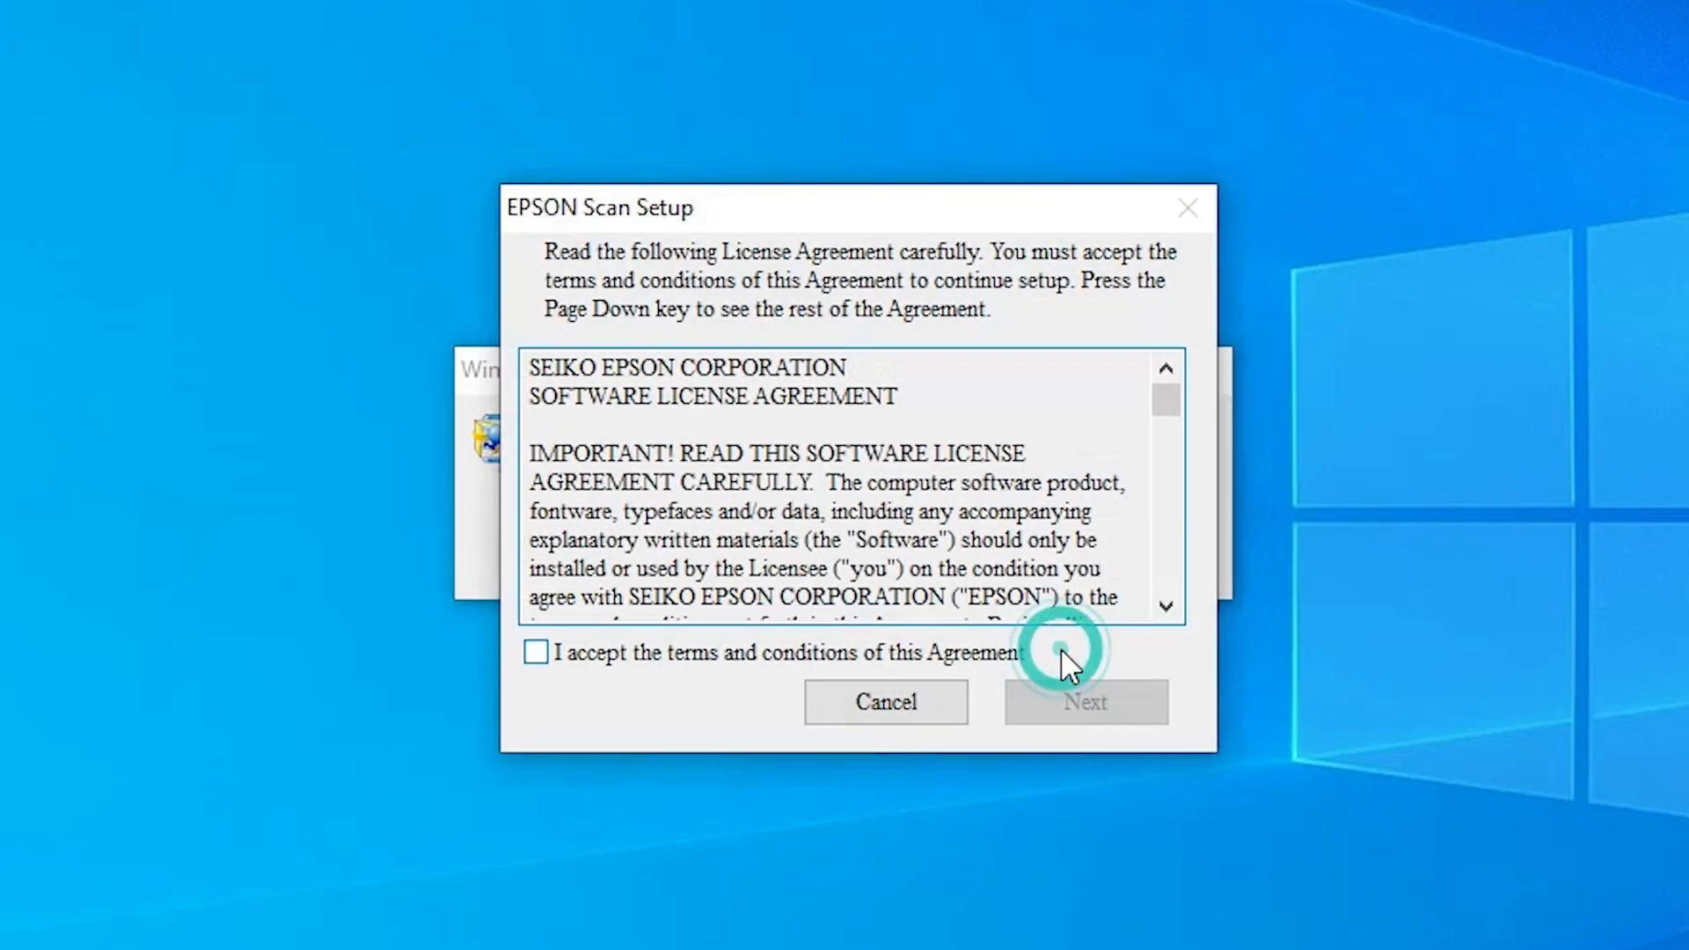
click(720, 669)
click(1074, 702)
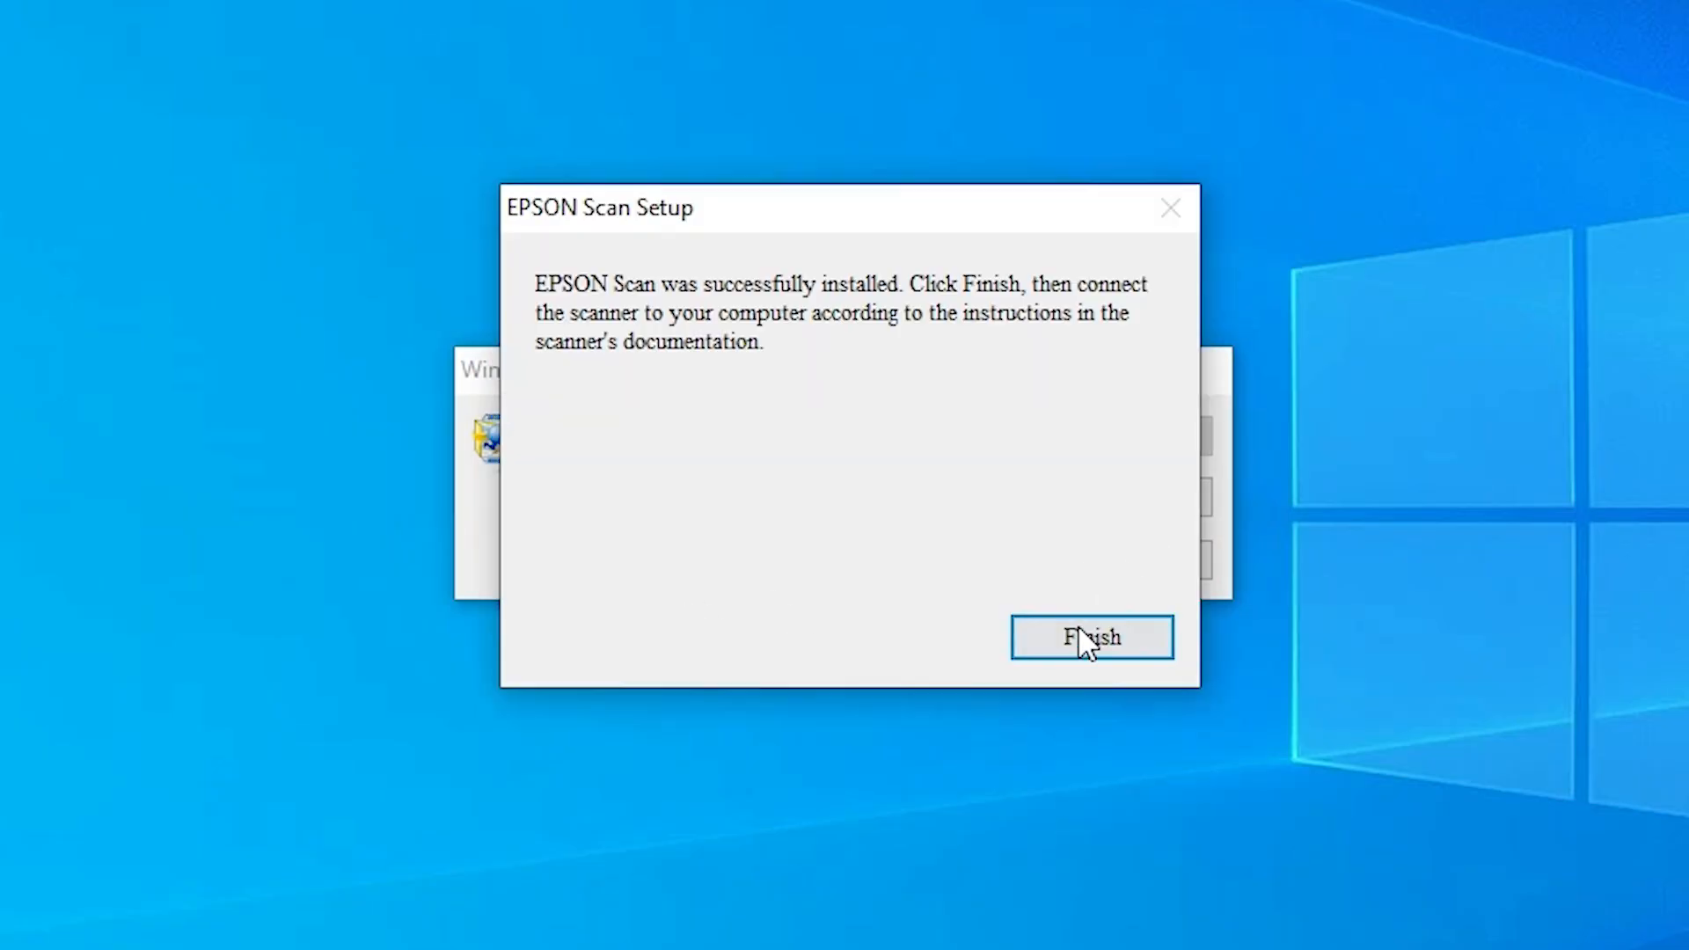
click(1077, 630)
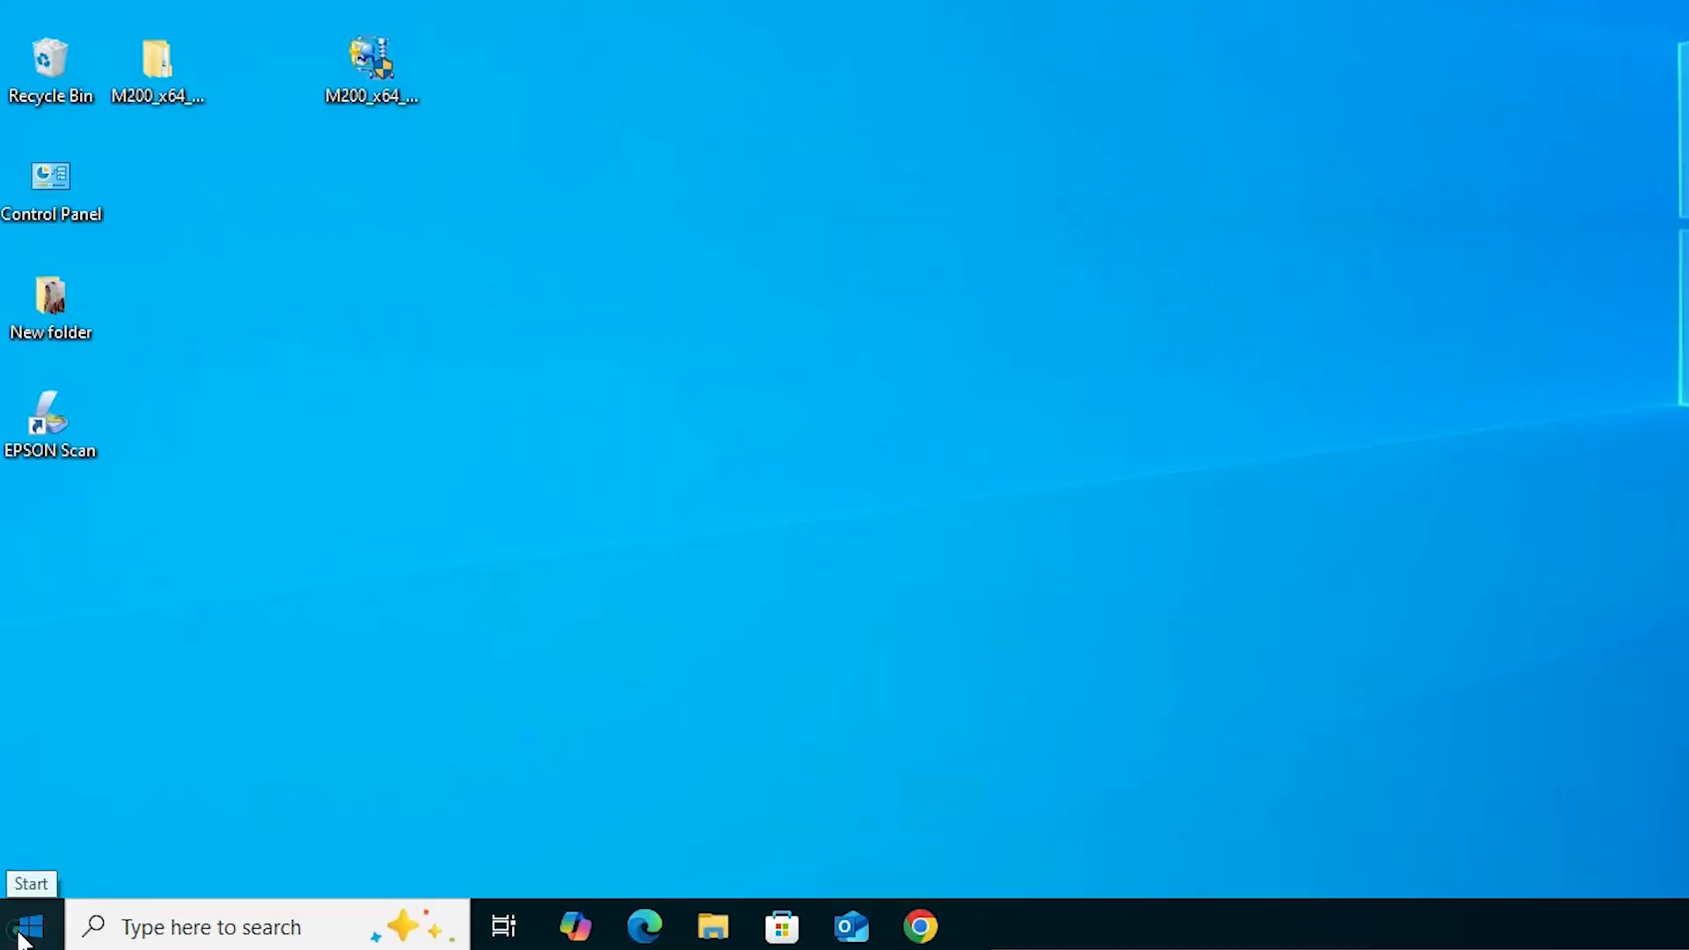
Search Windows for "pr" and open the Printers & scanners system settings
click(7, 934)
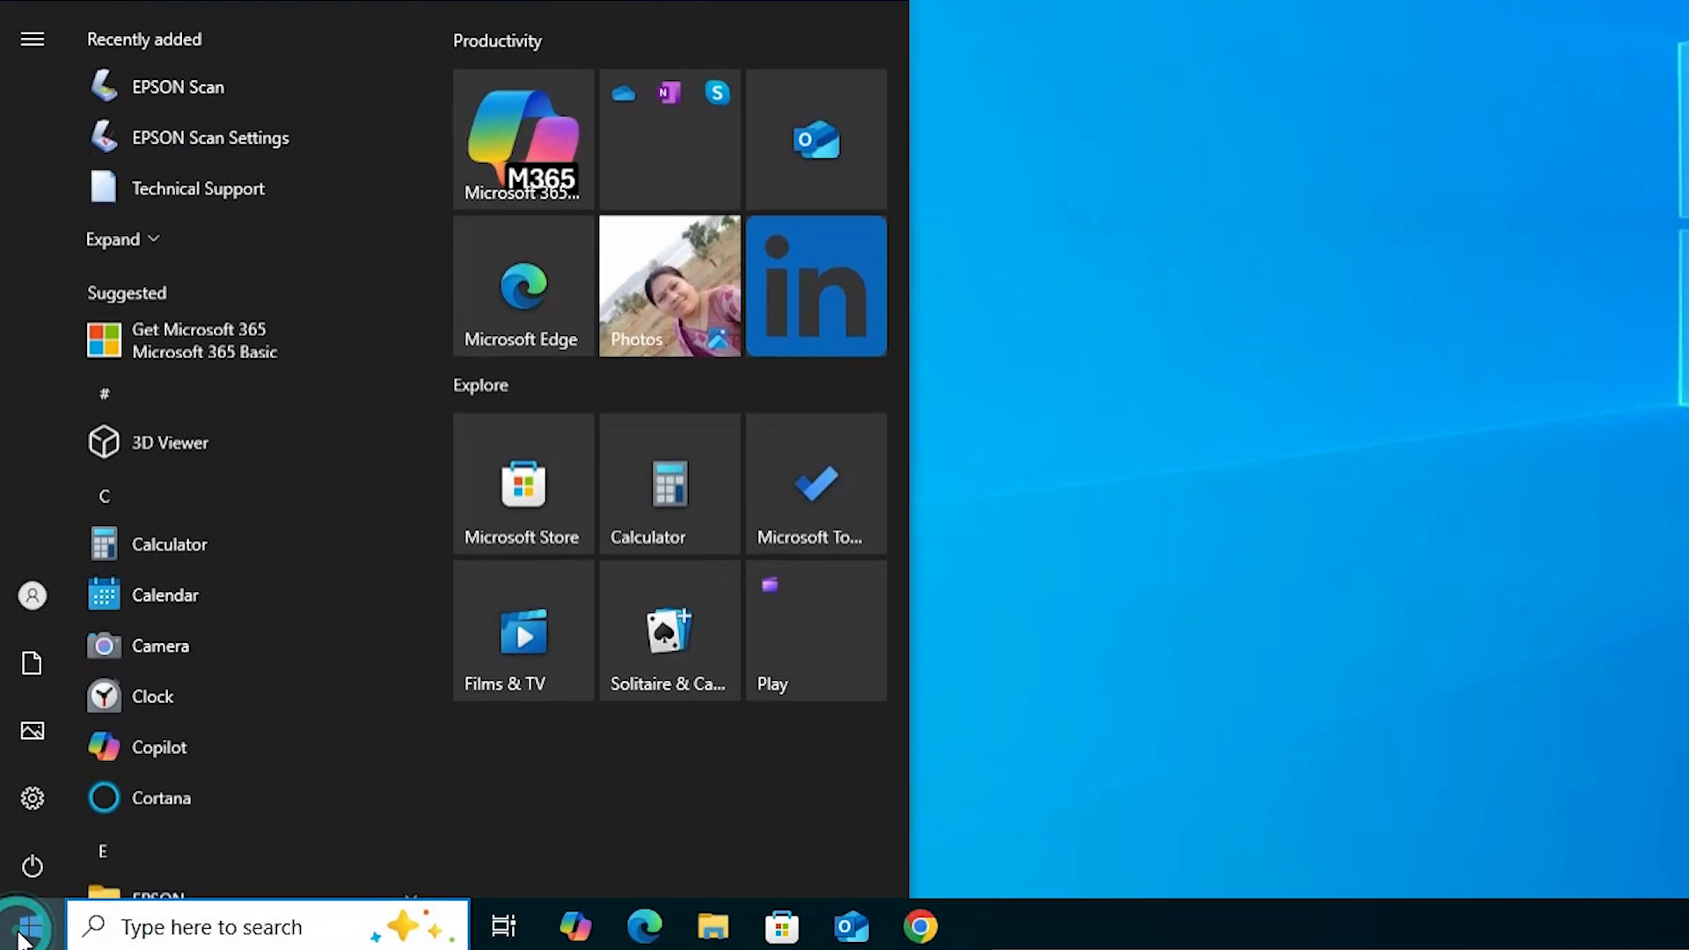
text(pr)
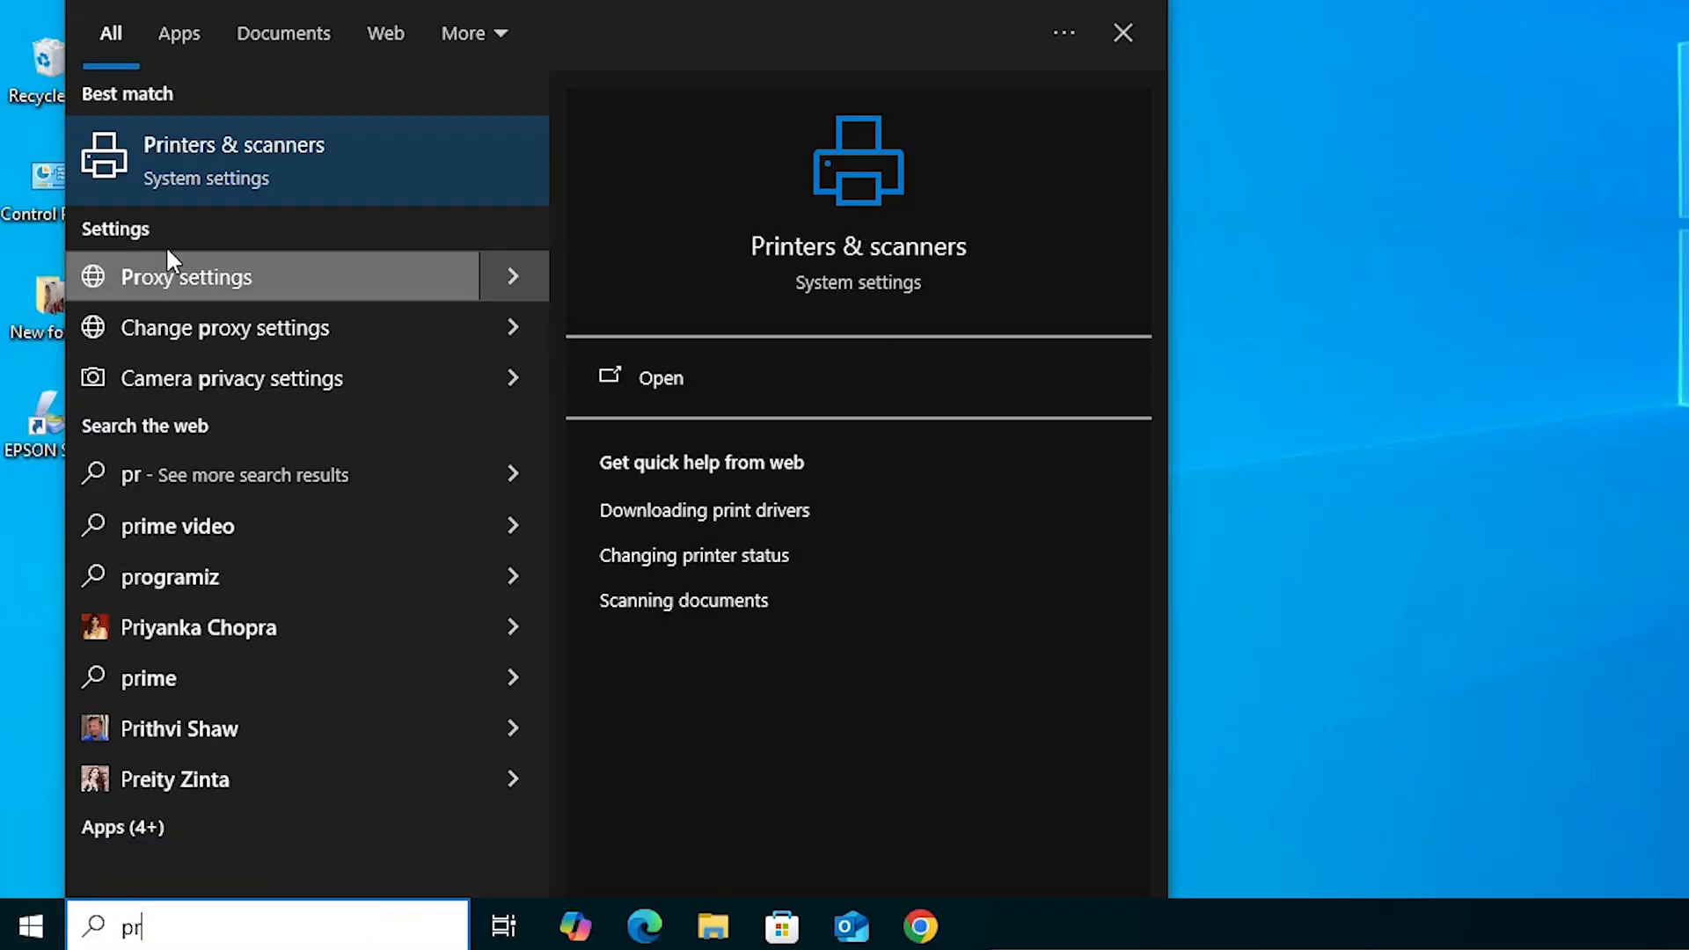
click(214, 169)
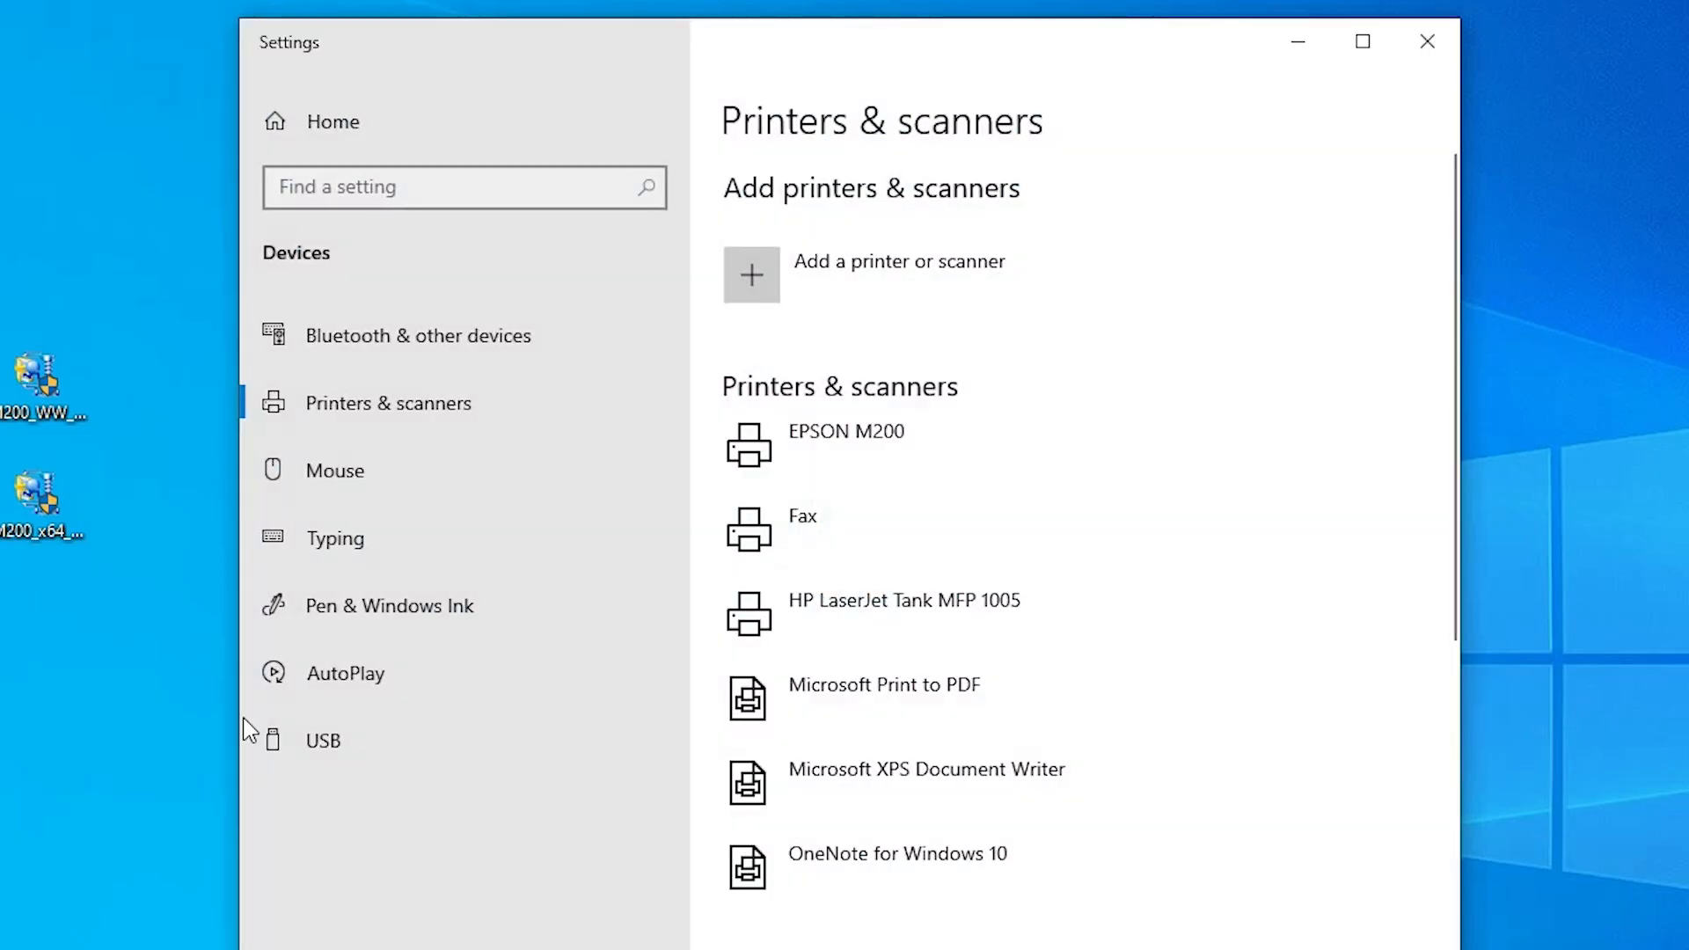